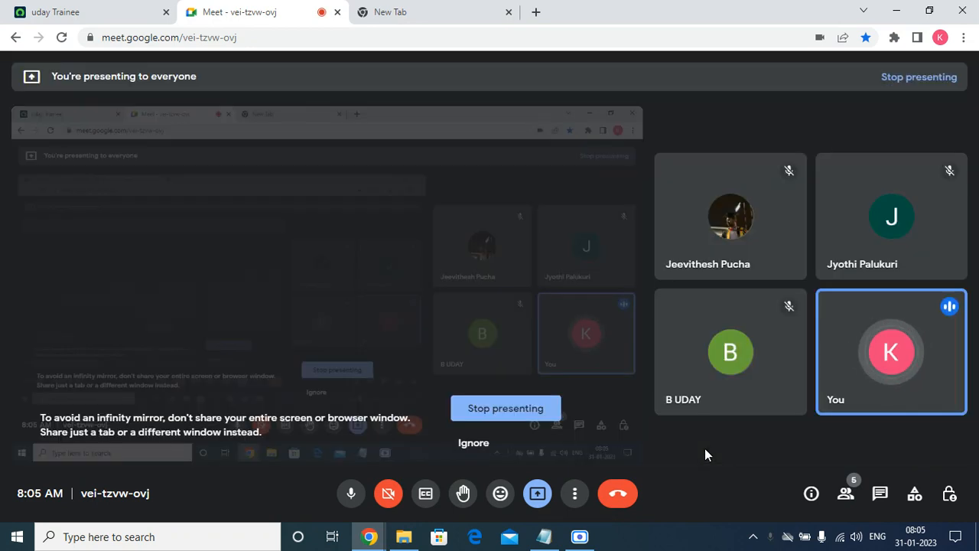
Step: Dismiss the infinity mirror warning in the Google Meet call and close the blank New Tab page
{"action": "left_click", "coordinate": [472, 443]}
{"action": "left_click", "coordinate": [508, 15]}
{"action": "left_click", "coordinate": [508, 13]}
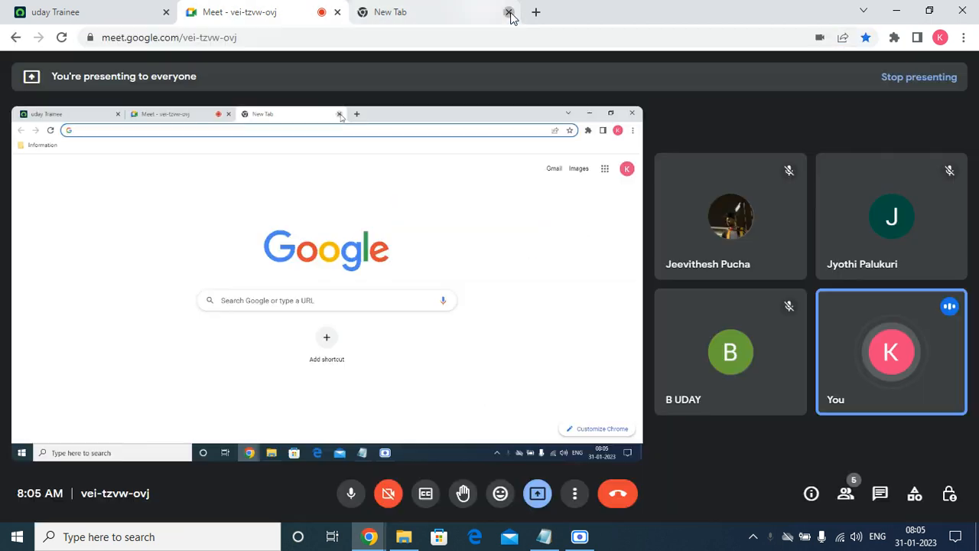
Step: Switch to ServiceNow and open the CSM work order from the favorite Work orders list
{"action": "left_click", "coordinate": [118, 11]}
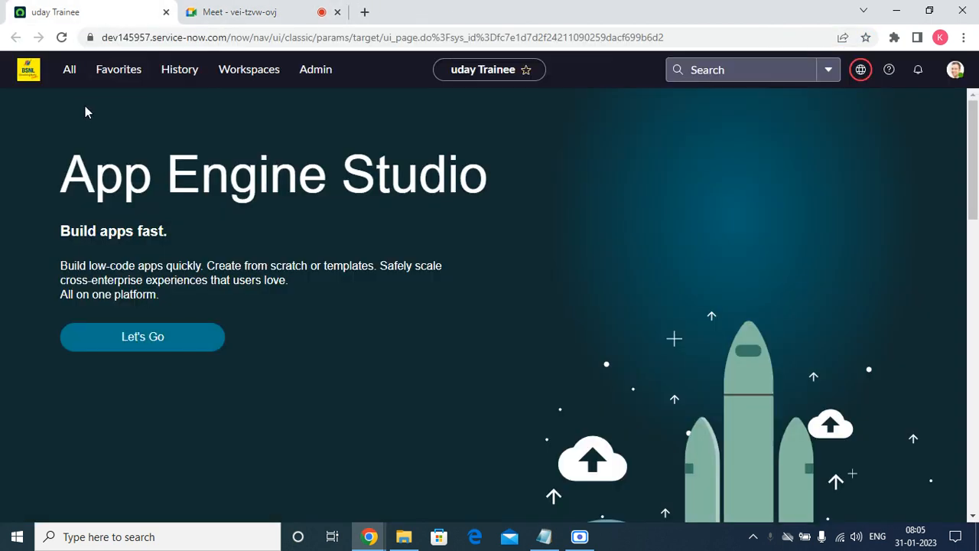
{"action": "left_click", "coordinate": [70, 69]}
{"action": "left_click", "coordinate": [124, 71]}
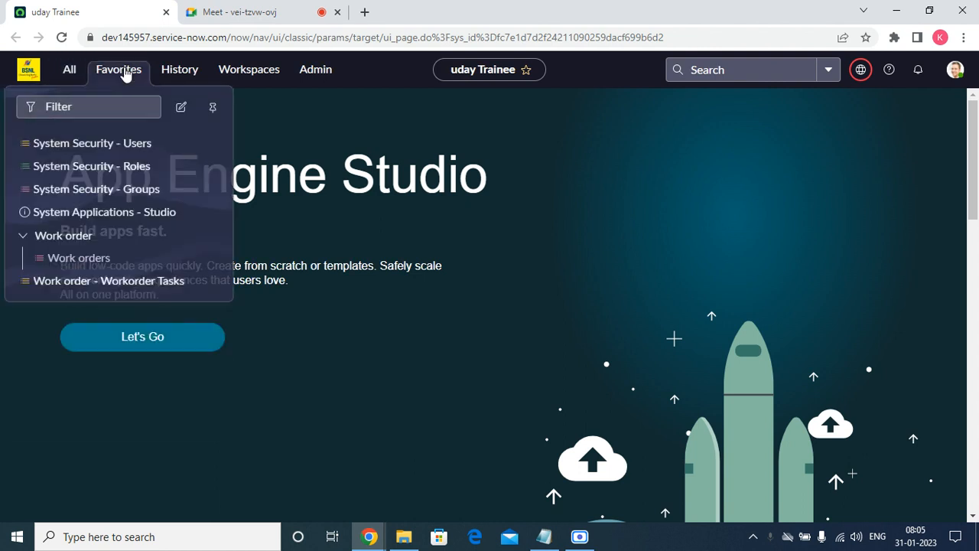
{"action": "left_click", "coordinate": [90, 259]}
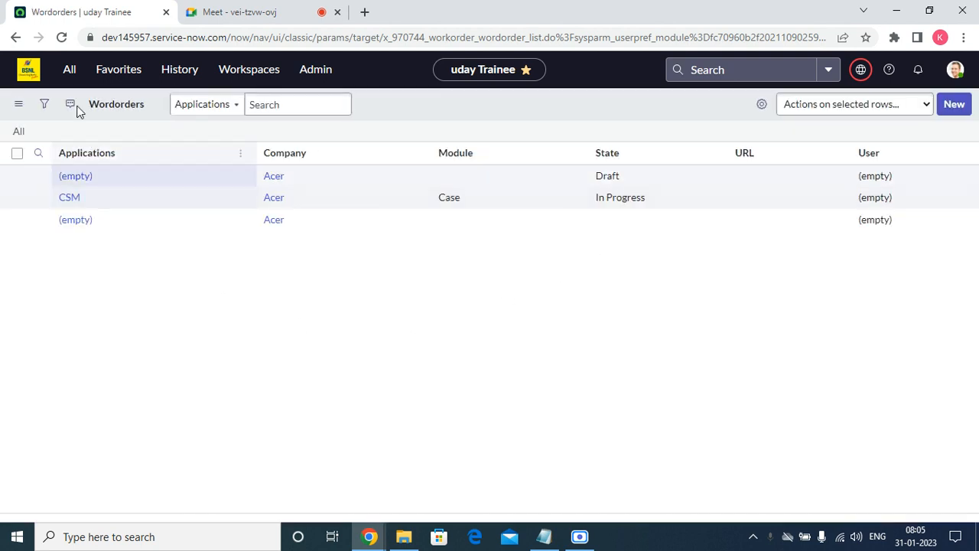
{"action": "left_click", "coordinate": [72, 200]}
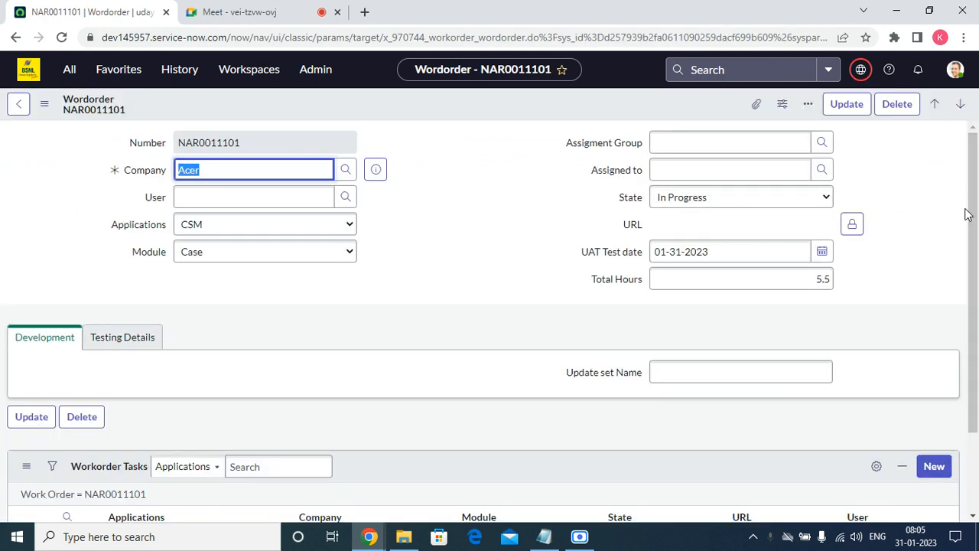
Step: Create and submit a workorder task named Test from the work order's Workorder Tasks list
{"action": "scroll", "coordinate": [971, 231], "scroll_direction": "down", "scroll_amount": 2}
{"action": "left_click", "coordinate": [116, 229]}
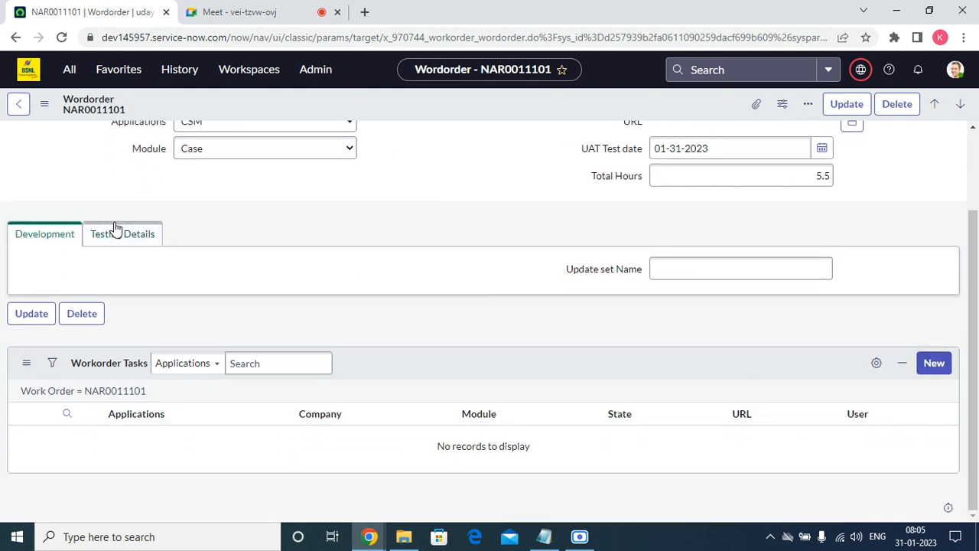
{"action": "left_click", "coordinate": [941, 414]}
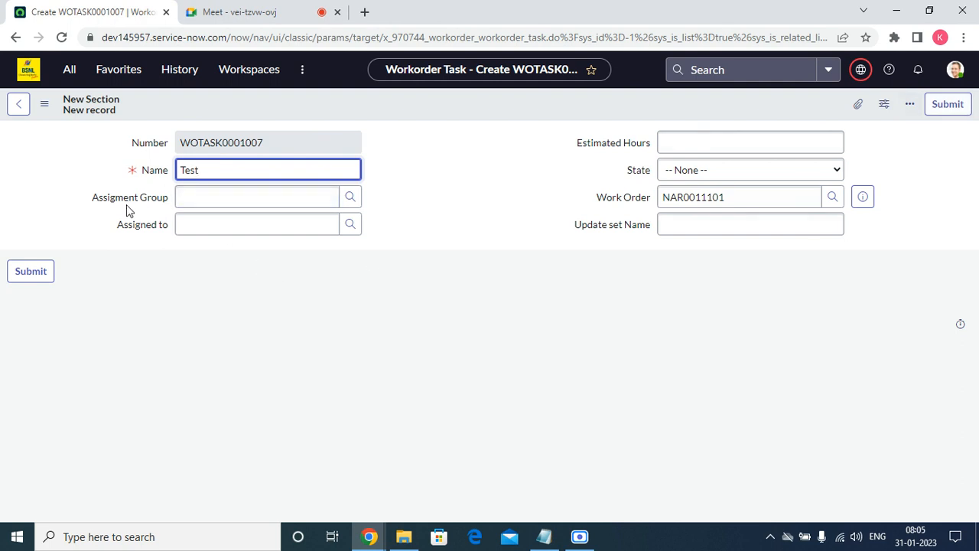
{"action": "left_click_drag", "start_coordinate": [117, 224], "coordinate": [168, 223]}
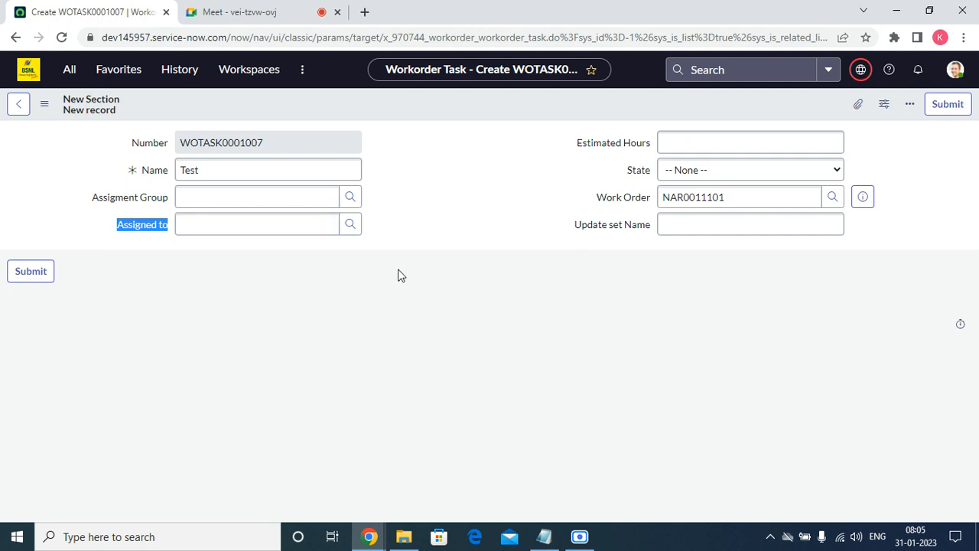
{"action": "left_click", "coordinate": [942, 114]}
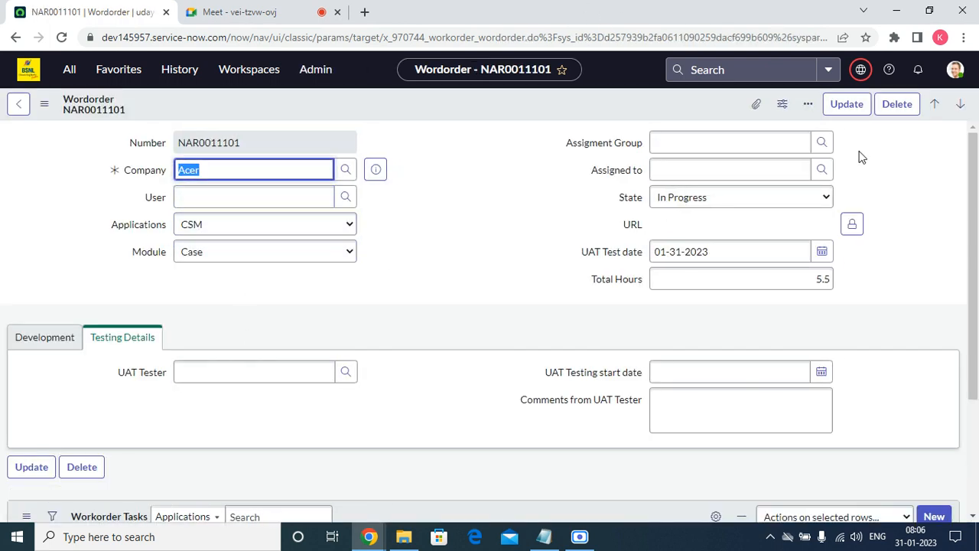
Step: Open the new workorder task's record from the related list in a separate browser tab
{"action": "scroll", "coordinate": [359, 382], "scroll_direction": "down", "scroll_amount": 2}
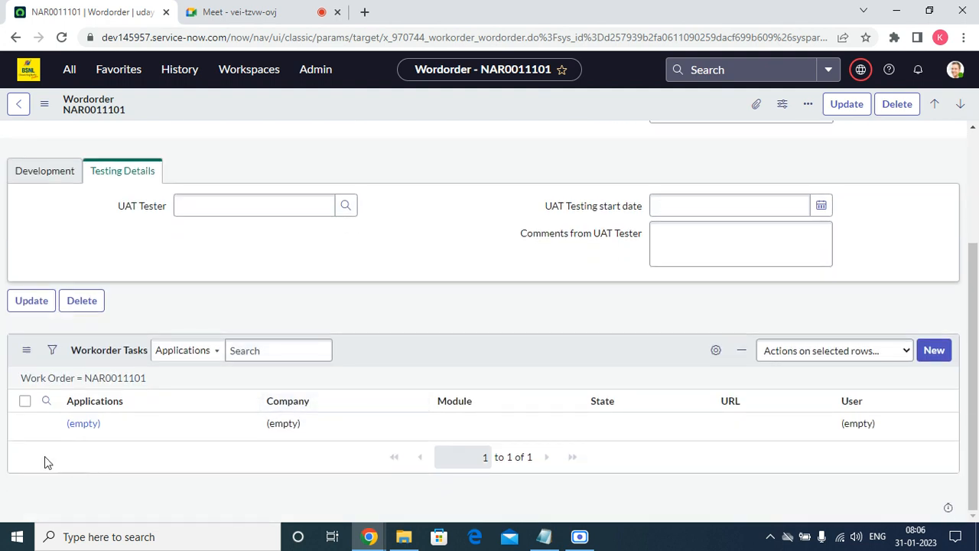
{"action": "right_click", "coordinate": [33, 423]}
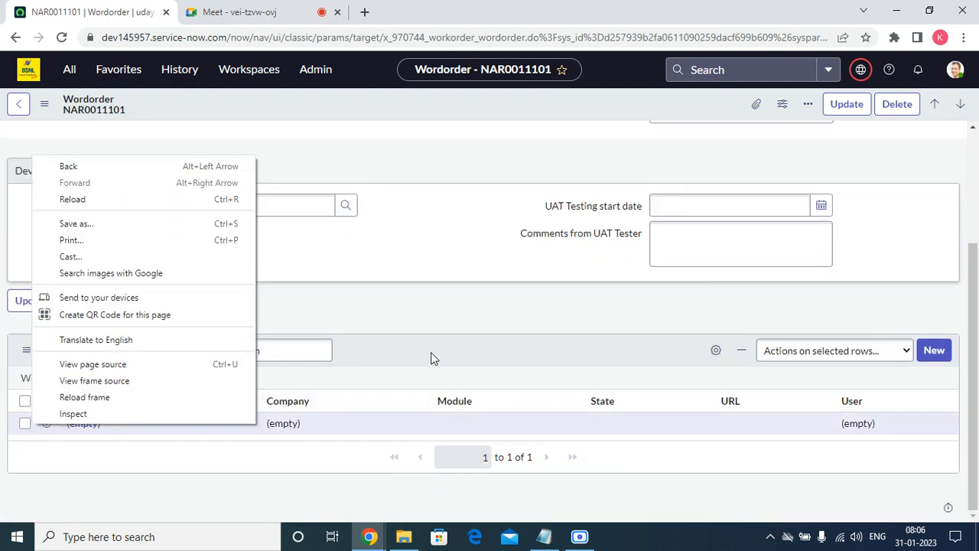
{"action": "left_click", "coordinate": [431, 358]}
{"action": "right_click", "coordinate": [45, 424]}
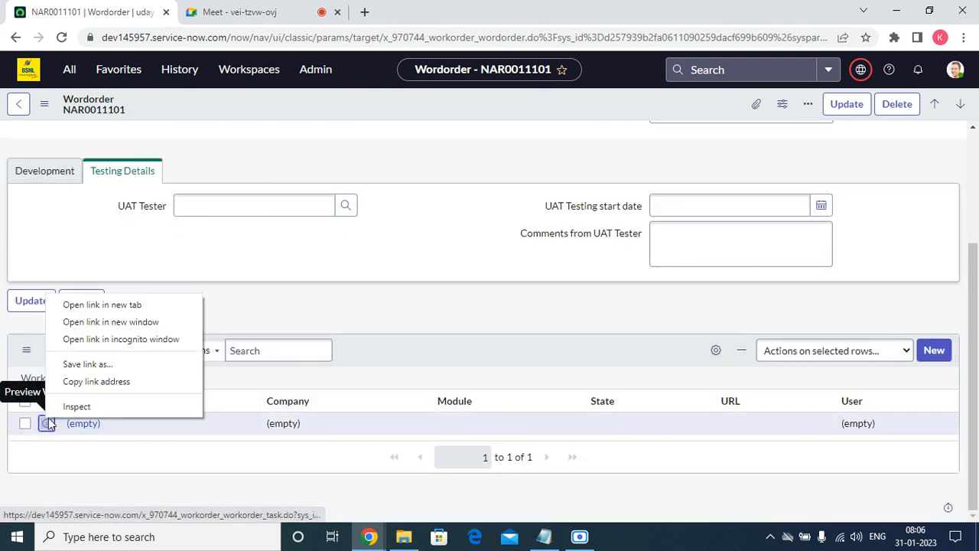
{"action": "left_click", "coordinate": [104, 305]}
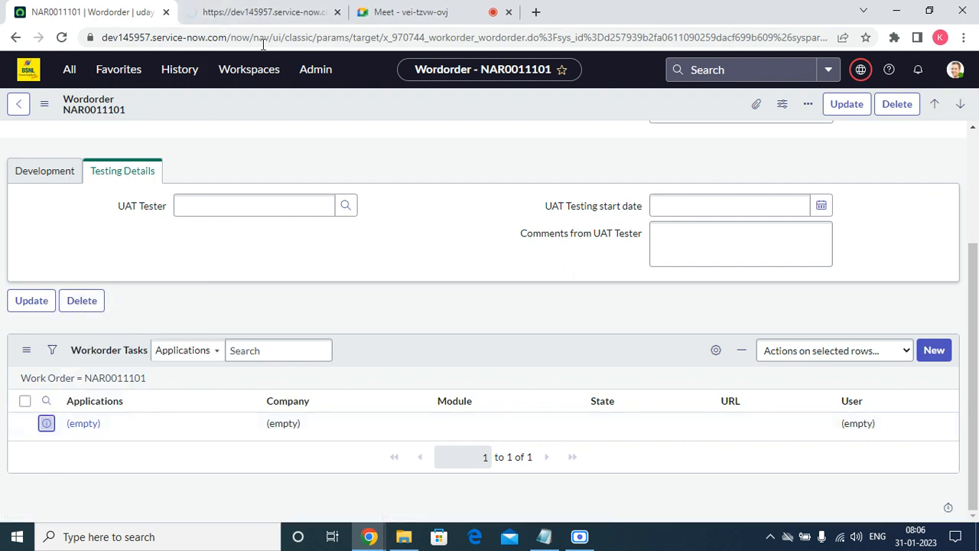
{"action": "left_click", "coordinate": [264, 12]}
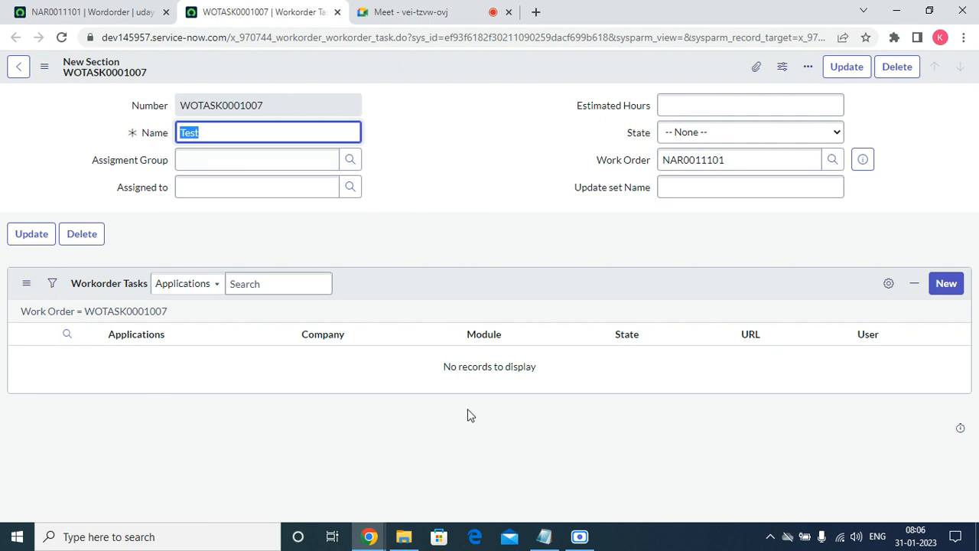
Step: Make the Assigment Group field mandatory through its dictionary entry from the task form and save the change
{"action": "right_click", "coordinate": [122, 166]}
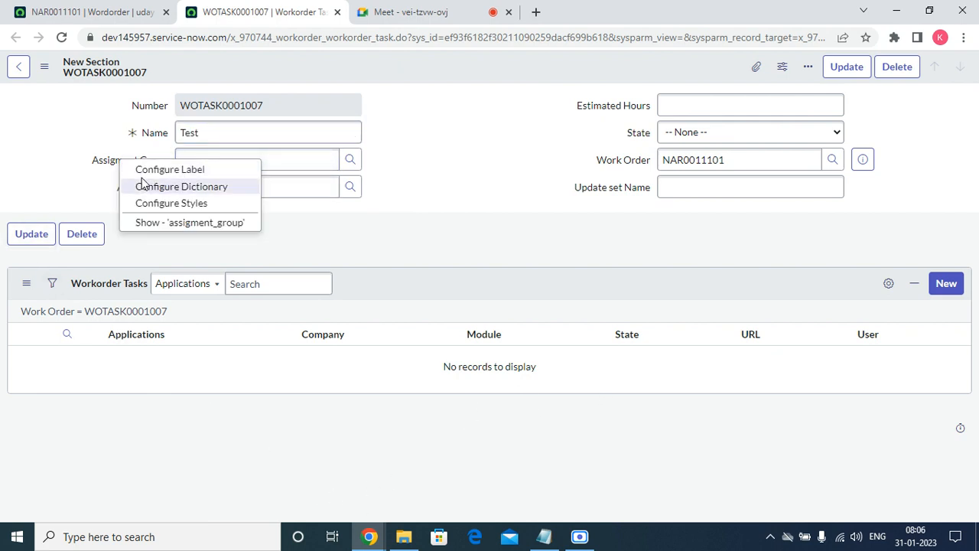
{"action": "left_click", "coordinate": [142, 184]}
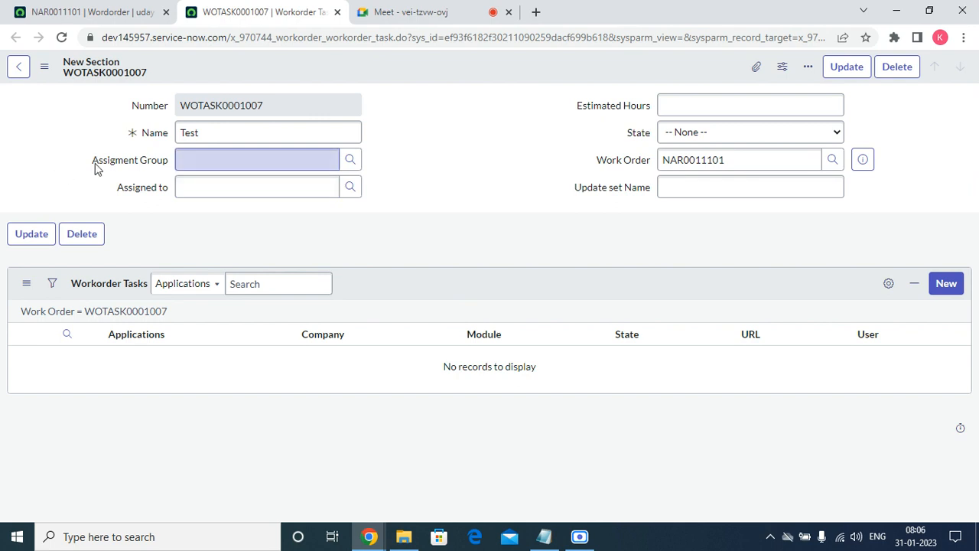
{"action": "right_click", "coordinate": [122, 160]}
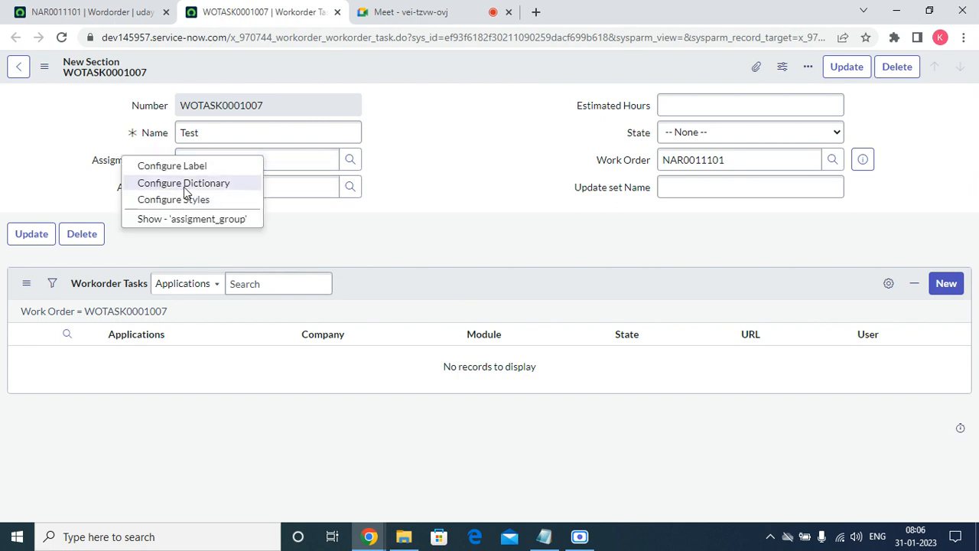
{"action": "left_click", "coordinate": [182, 190]}
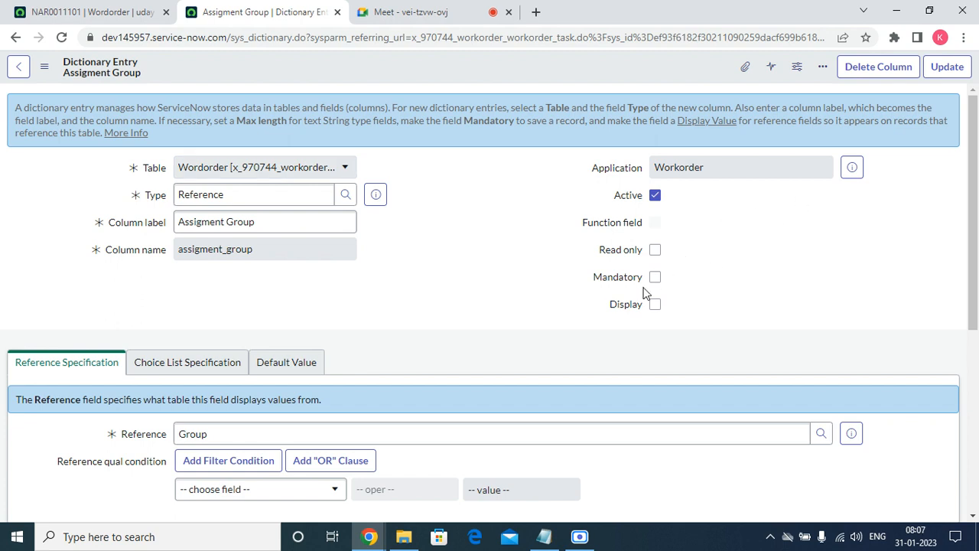
{"action": "left_click", "coordinate": [654, 277]}
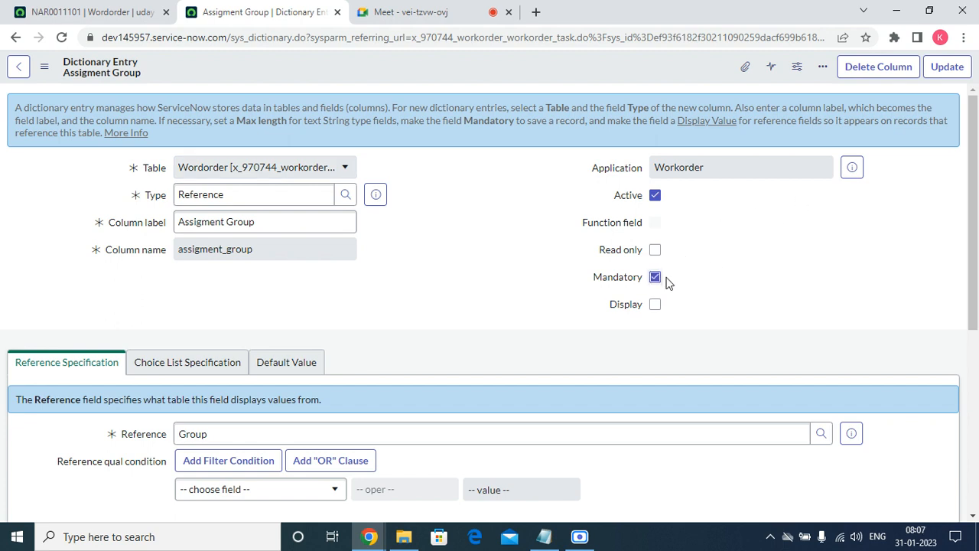
{"action": "left_click", "coordinate": [939, 77]}
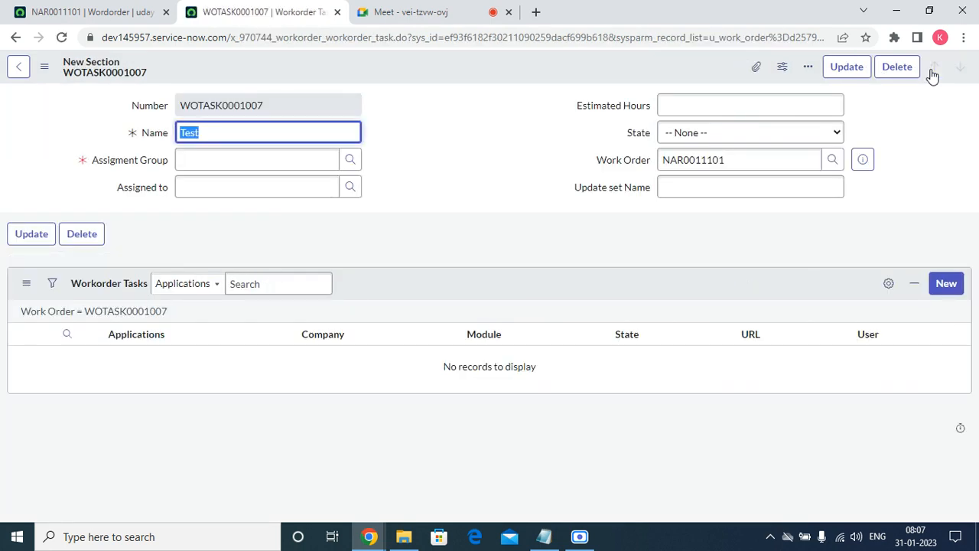
Step: Reload the work order form and compare its Assigment Group field with the one on the task form
{"action": "left_click", "coordinate": [107, 166]}
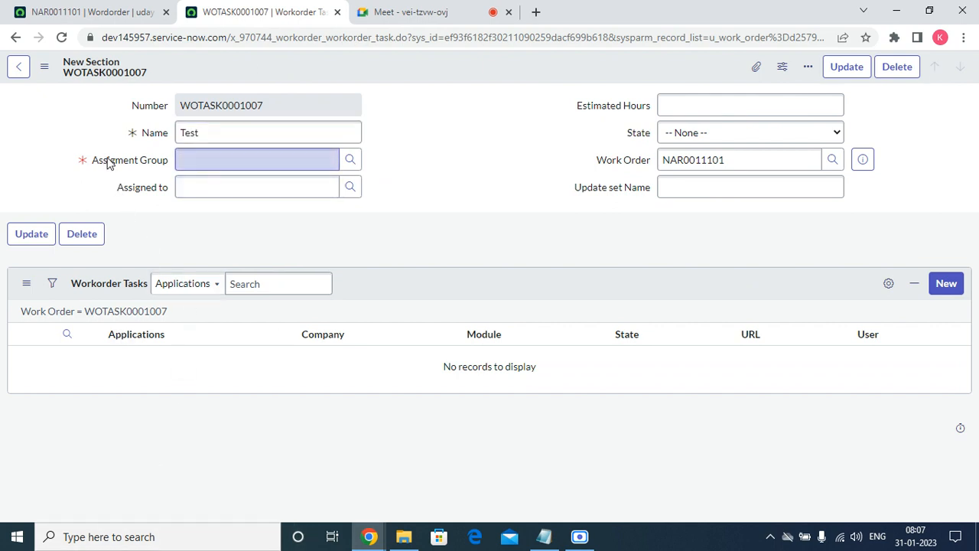
{"action": "left_click", "coordinate": [88, 12]}
{"action": "scroll", "coordinate": [480, 289], "scroll_direction": "up", "scroll_amount": 3}
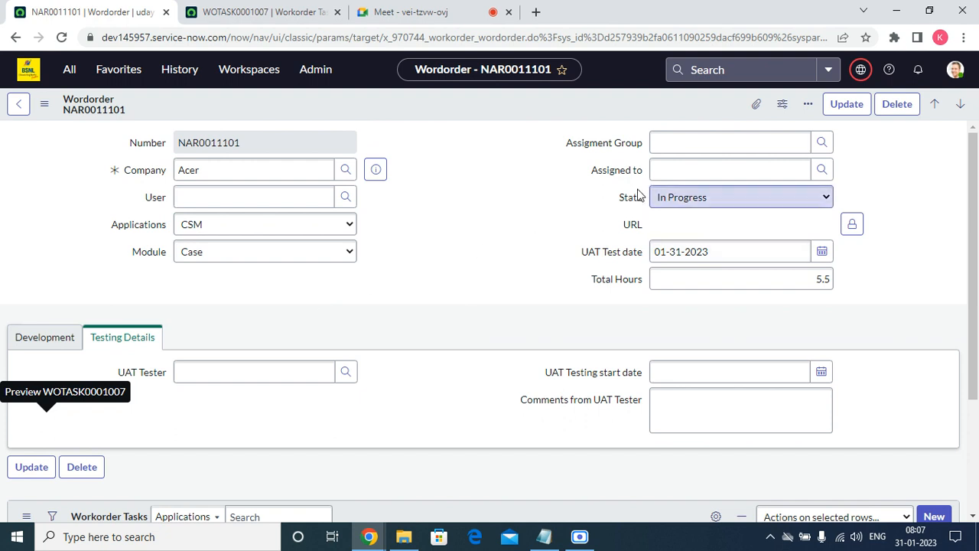
{"action": "left_click", "coordinate": [61, 37]}
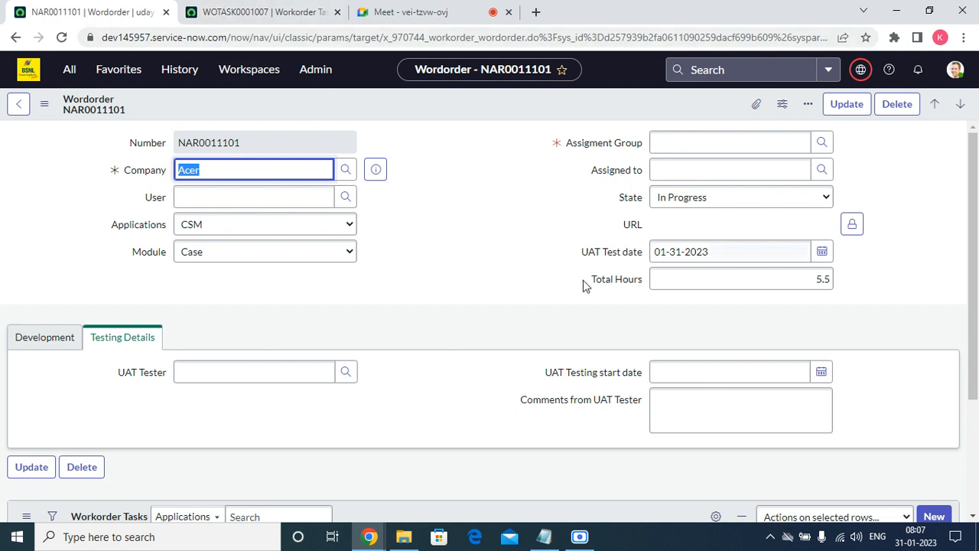
{"action": "left_click_drag", "start_coordinate": [566, 143], "coordinate": [634, 148]}
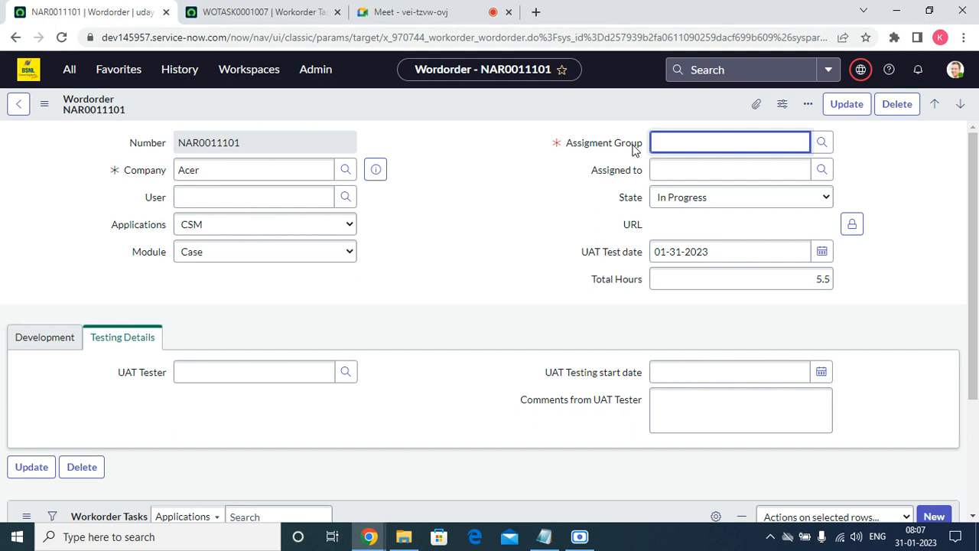
{"action": "left_click", "coordinate": [246, 9]}
{"action": "left_click", "coordinate": [95, 11]}
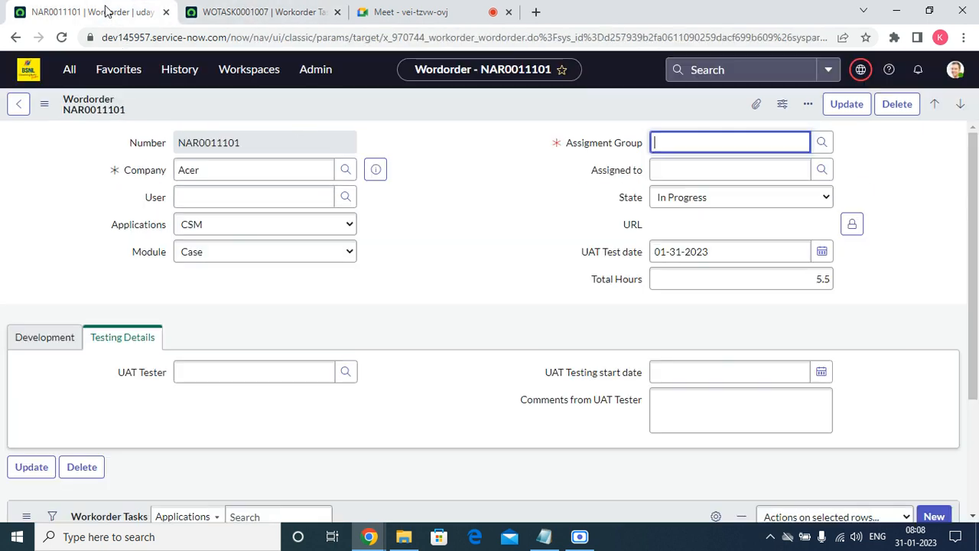
Step: Remove the mandatory setting from the Assigment Group dictionary entry via the work order form and save it
{"action": "right_click", "coordinate": [598, 144]}
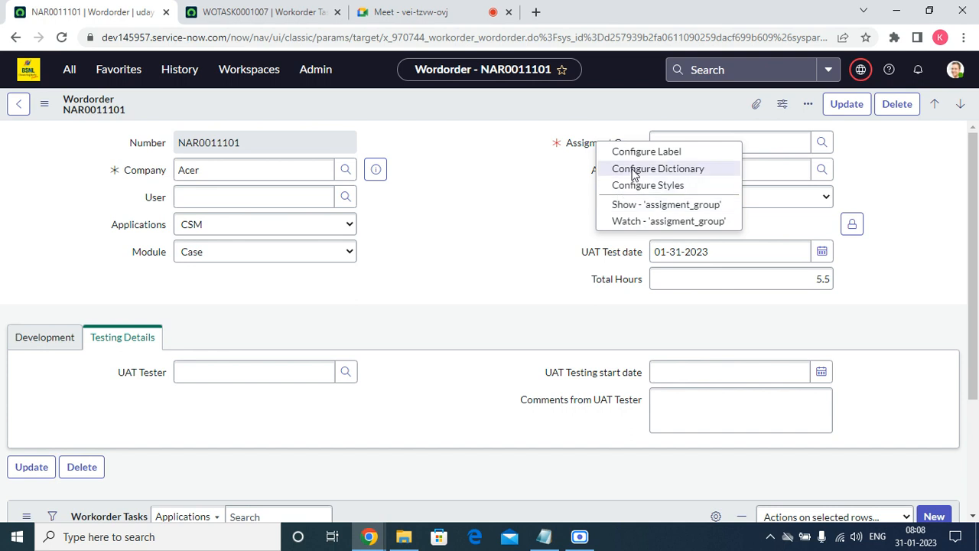
{"action": "left_click", "coordinate": [633, 174]}
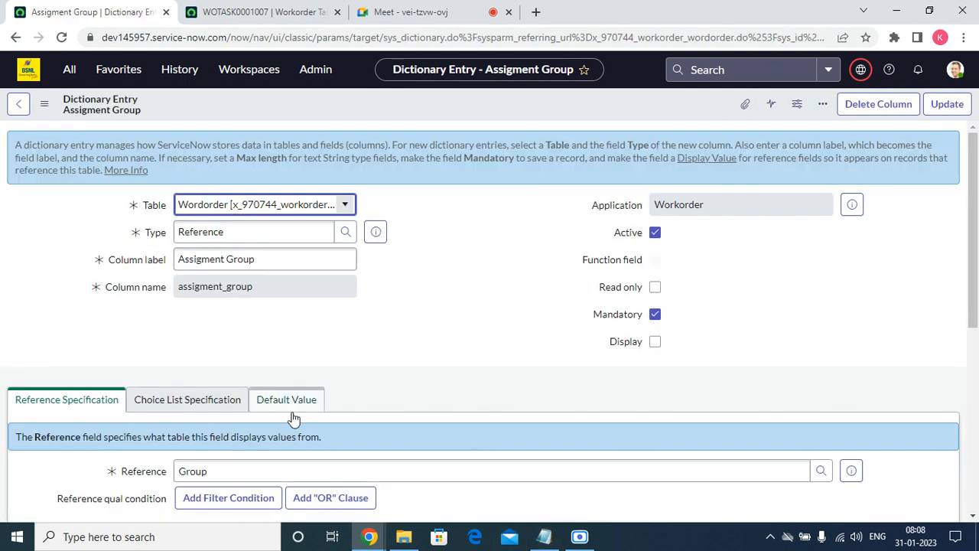
{"action": "left_click", "coordinate": [655, 314]}
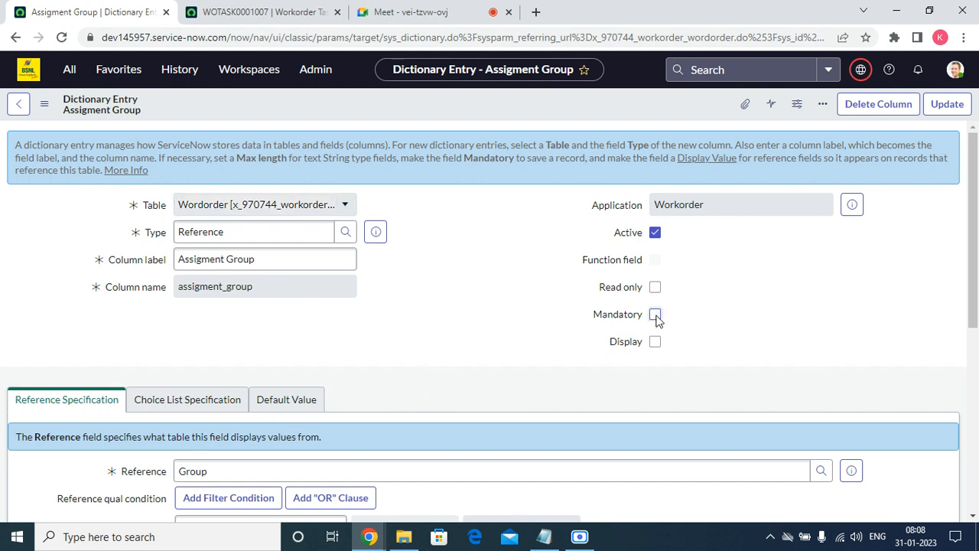
{"action": "left_click", "coordinate": [943, 107]}
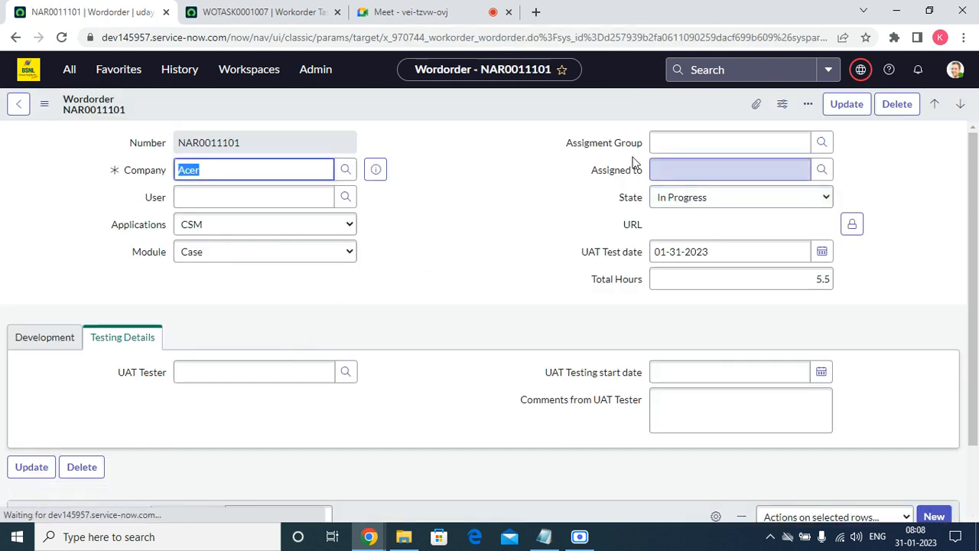
Step: Reload the task form and check the Assigment Group field there and on the work order form
{"action": "left_click", "coordinate": [229, 11]}
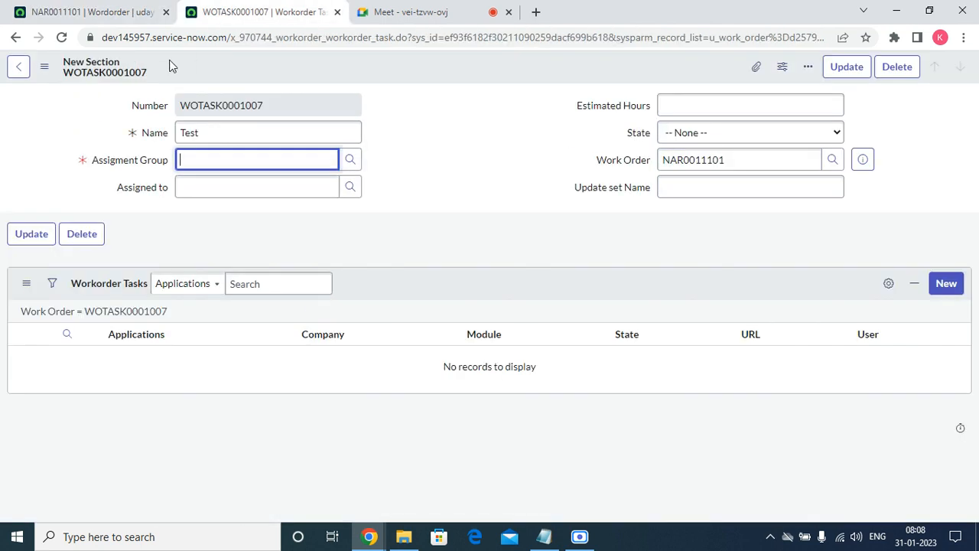
{"action": "left_click", "coordinate": [61, 36]}
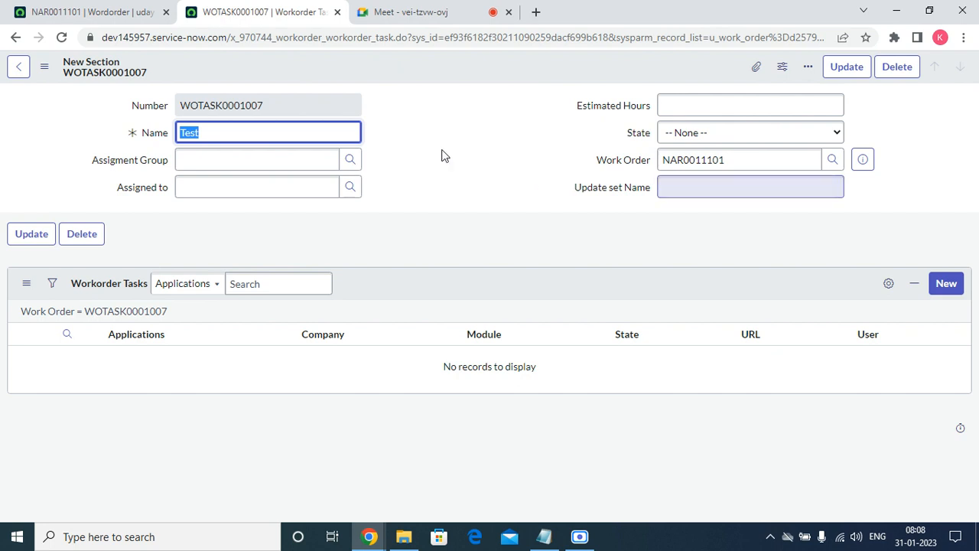
{"action": "left_click", "coordinate": [152, 13]}
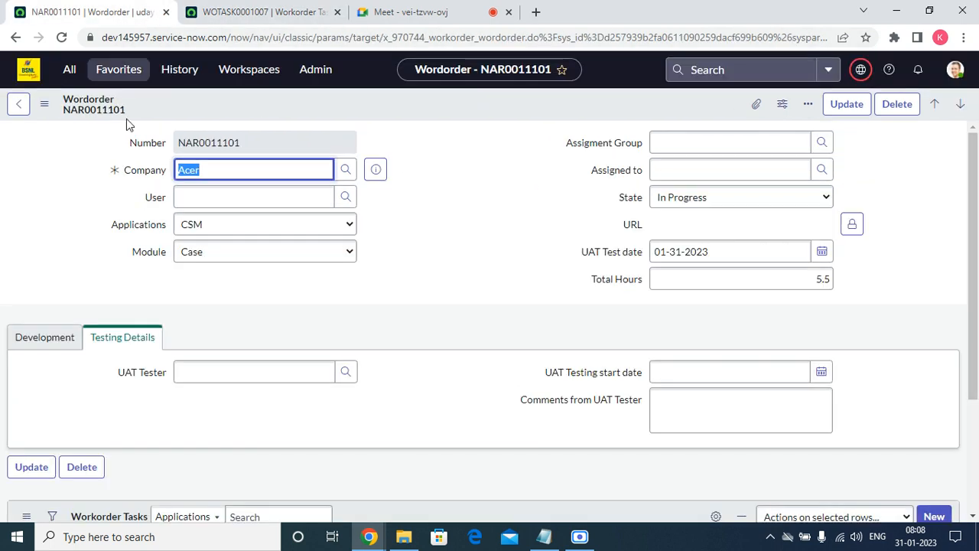
{"action": "left_click", "coordinate": [582, 149]}
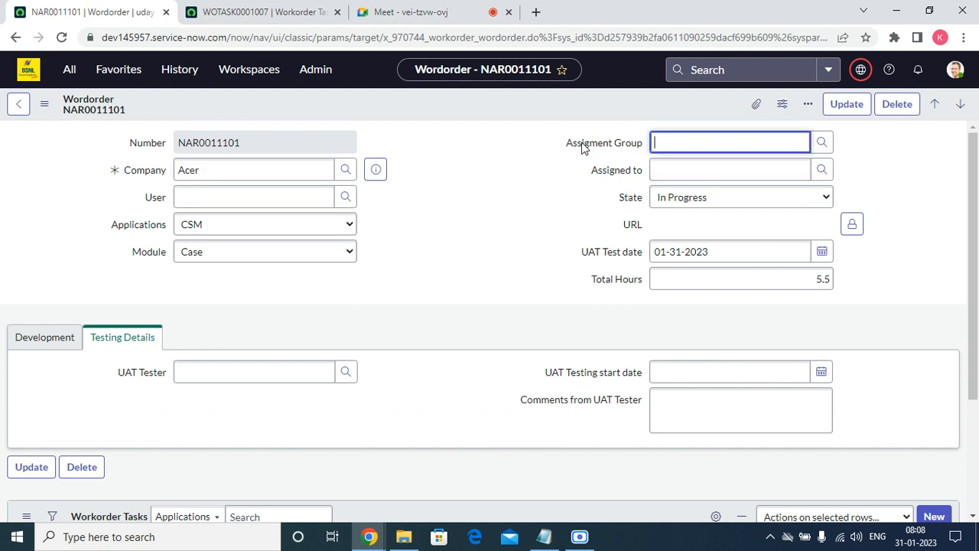
{"action": "left_click", "coordinate": [279, 13]}
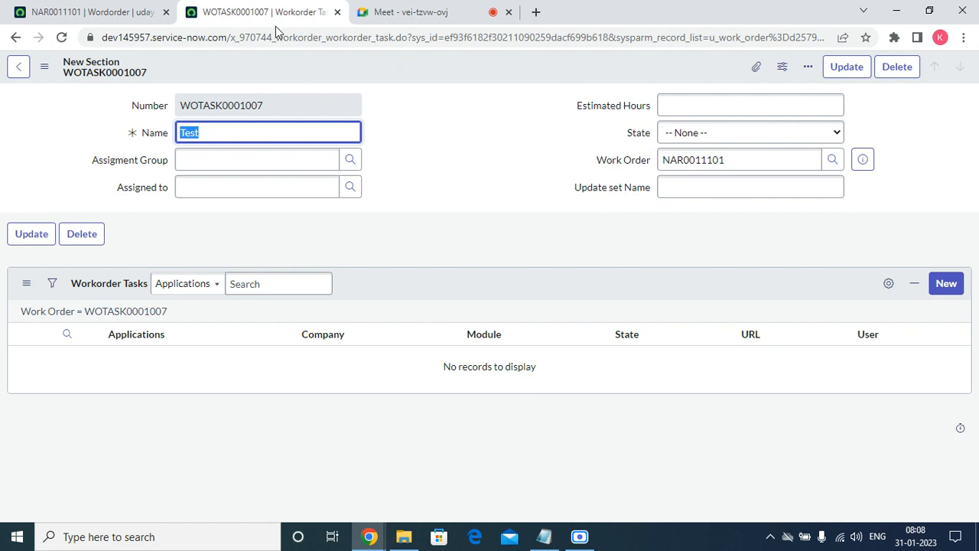
Step: Switch to the Google Meet call, admit the waiting participant, and return to the task form
{"action": "left_click", "coordinate": [381, 11]}
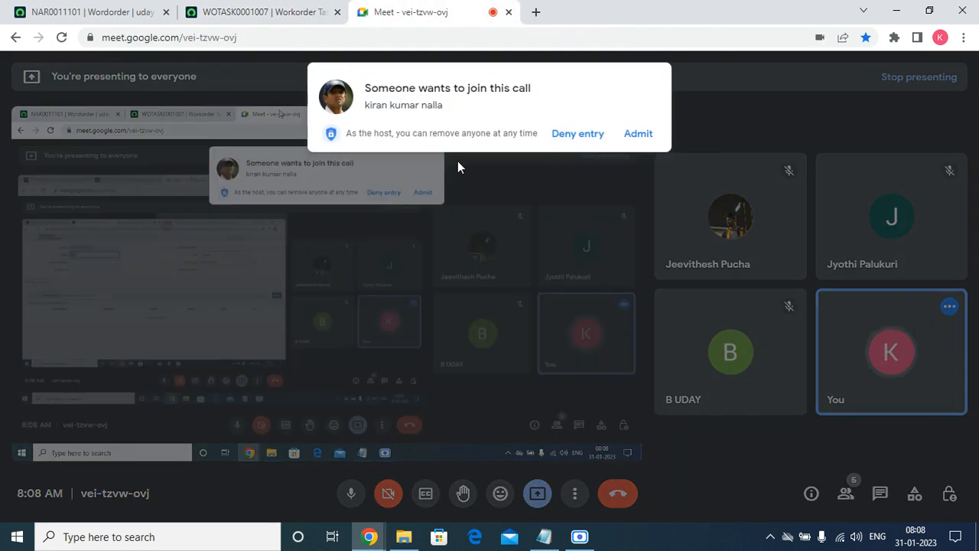
{"action": "left_click", "coordinate": [637, 134]}
{"action": "left_click", "coordinate": [229, 9]}
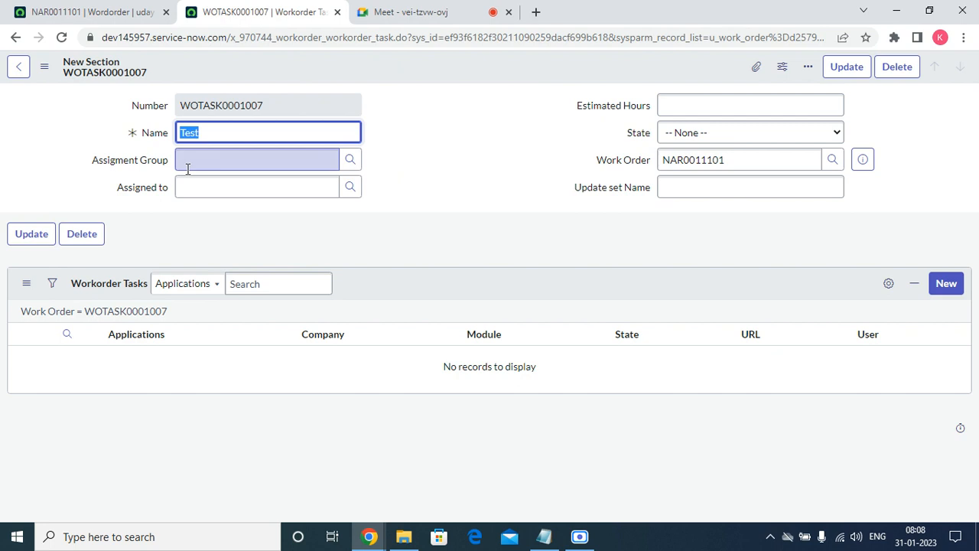
Step: Open the Assigment Group dictionary entry from the task form and start a new dictionary override for it
{"action": "right_click", "coordinate": [151, 162]}
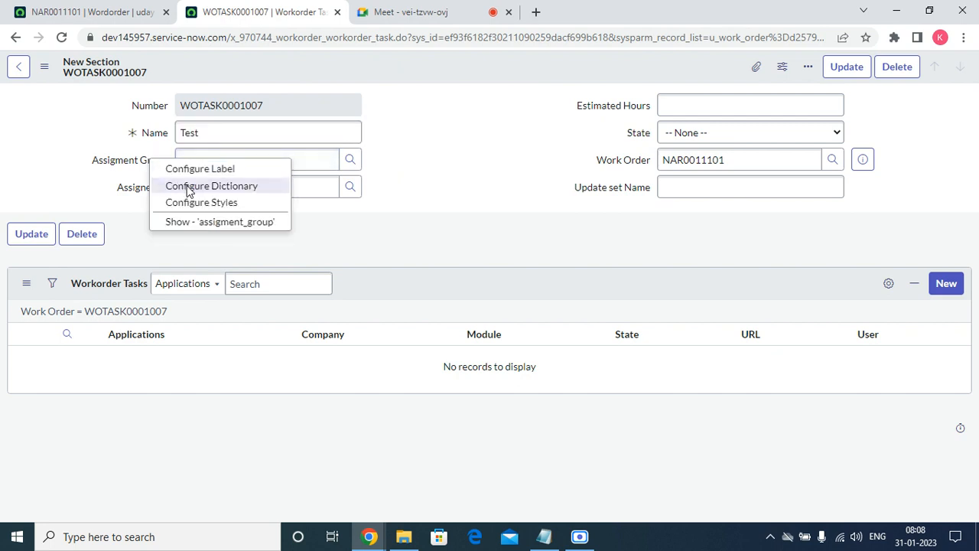
{"action": "left_click", "coordinate": [191, 191]}
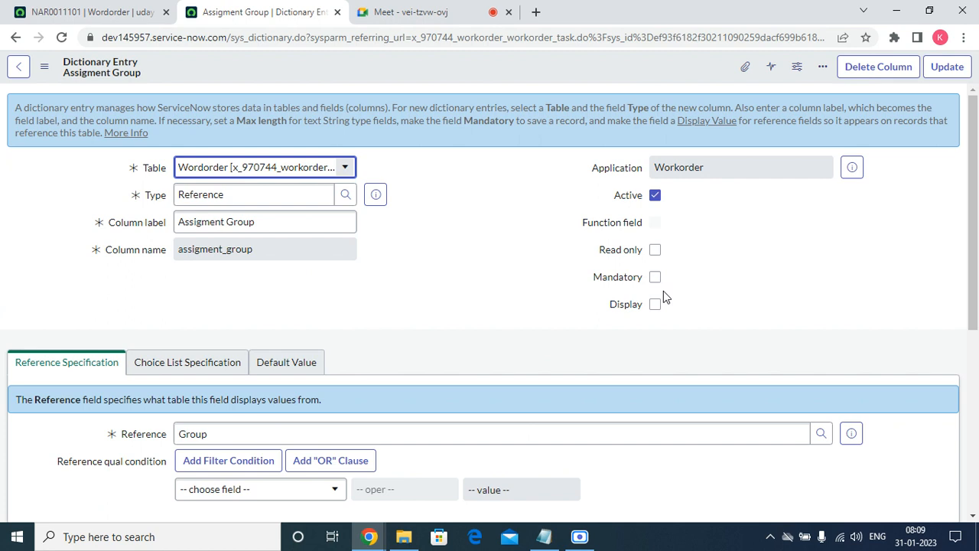
{"action": "scroll", "coordinate": [439, 427], "scroll_direction": "down", "scroll_amount": 5}
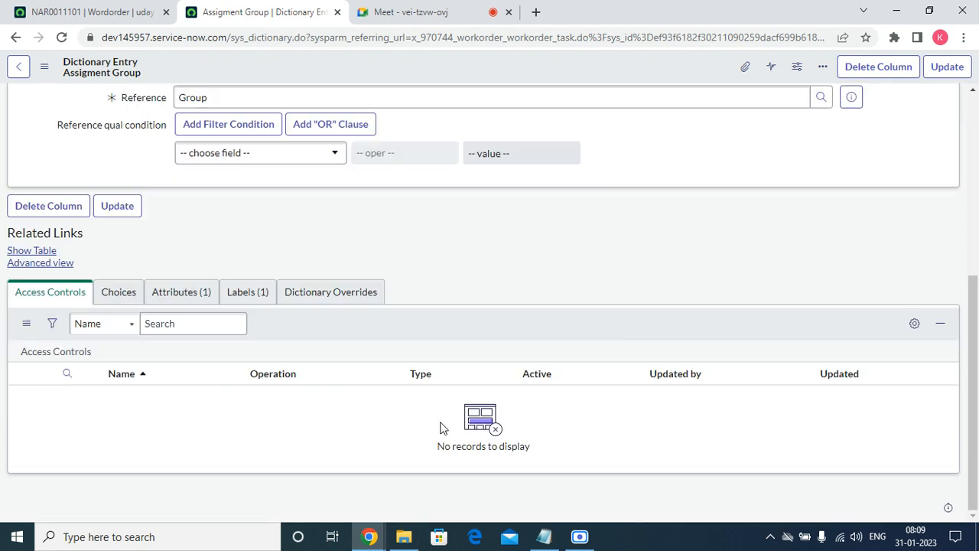
{"action": "left_click_drag", "start_coordinate": [973, 416], "coordinate": [975, 314]}
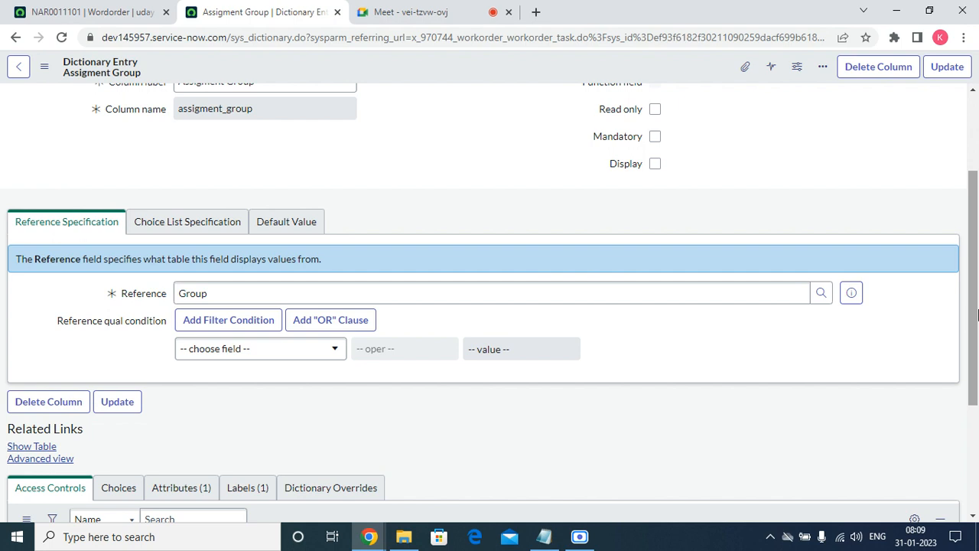
{"action": "scroll", "coordinate": [379, 145], "scroll_direction": "down", "scroll_amount": 3}
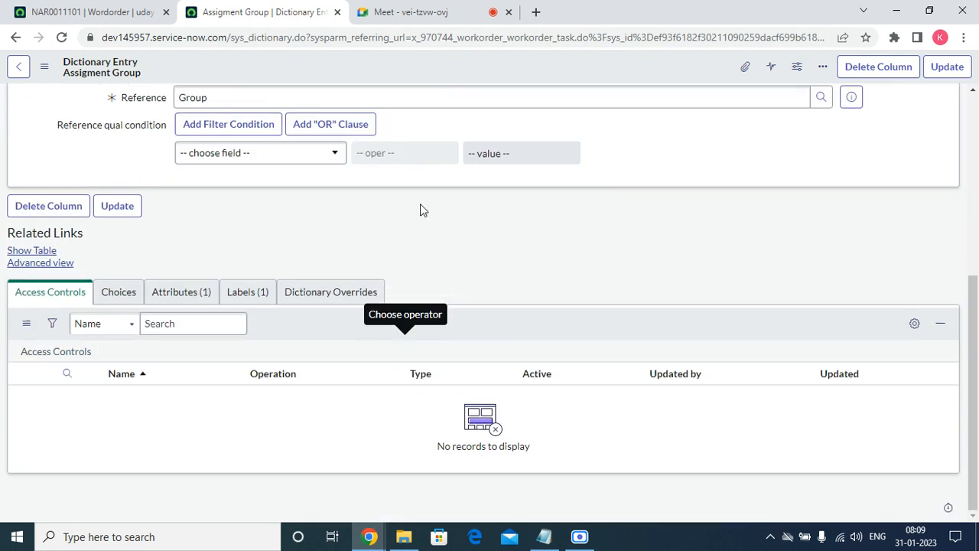
{"action": "left_click", "coordinate": [146, 323]}
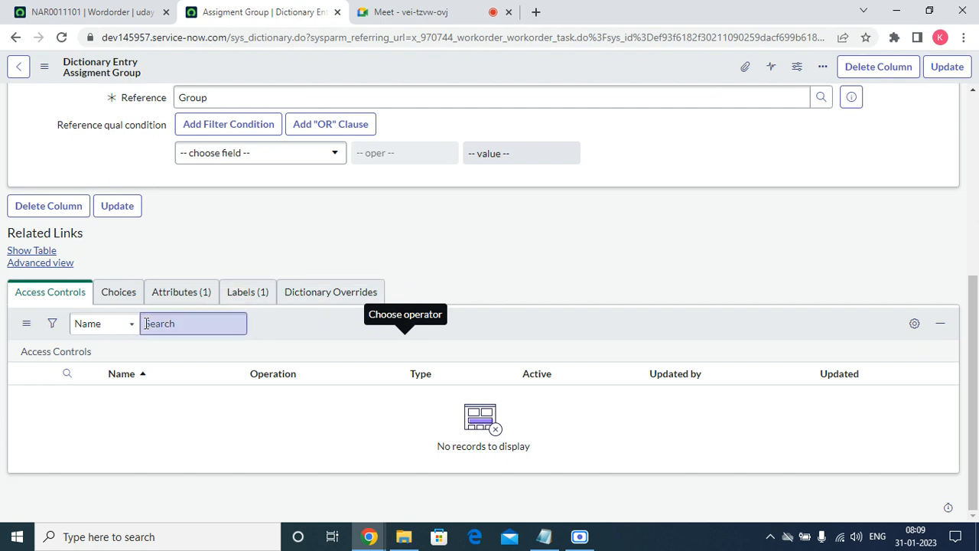
{"action": "left_click", "coordinate": [327, 298]}
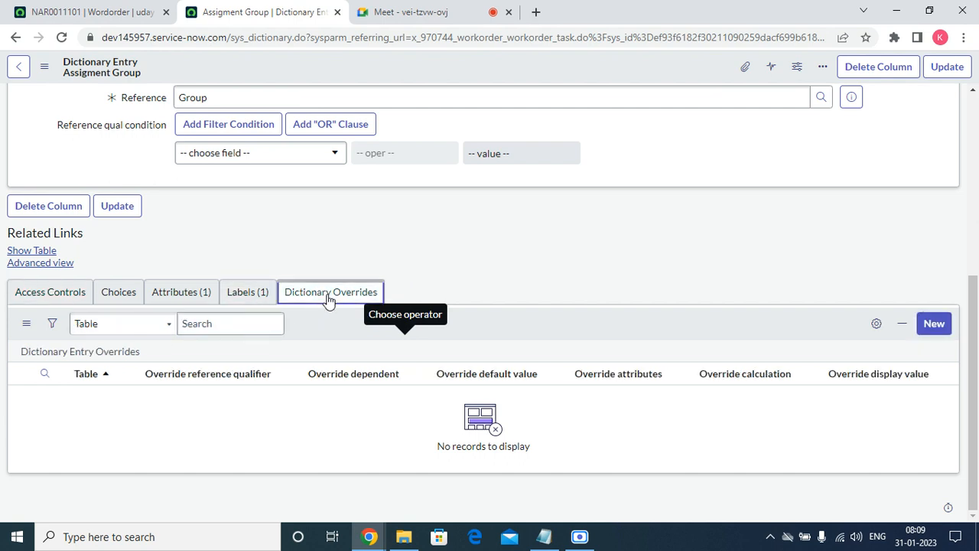
{"action": "left_click", "coordinate": [933, 326]}
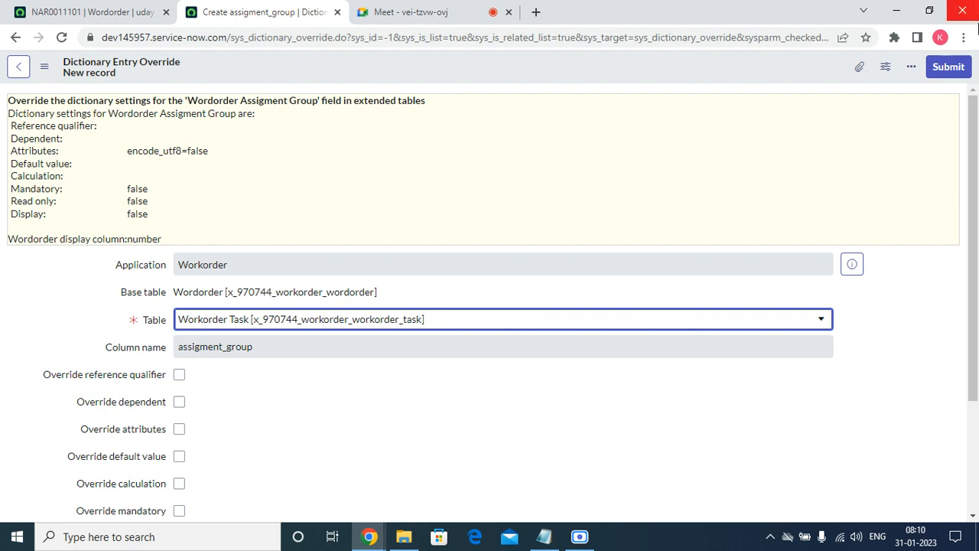
Step: Override the mandatory setting for the Workorder Task table, make Assigment Group mandatory there, and submit the override
{"action": "left_click_drag", "start_coordinate": [973, 120], "coordinate": [973, 131]}
{"action": "scroll", "coordinate": [974, 136], "scroll_direction": "down", "scroll_amount": 3}
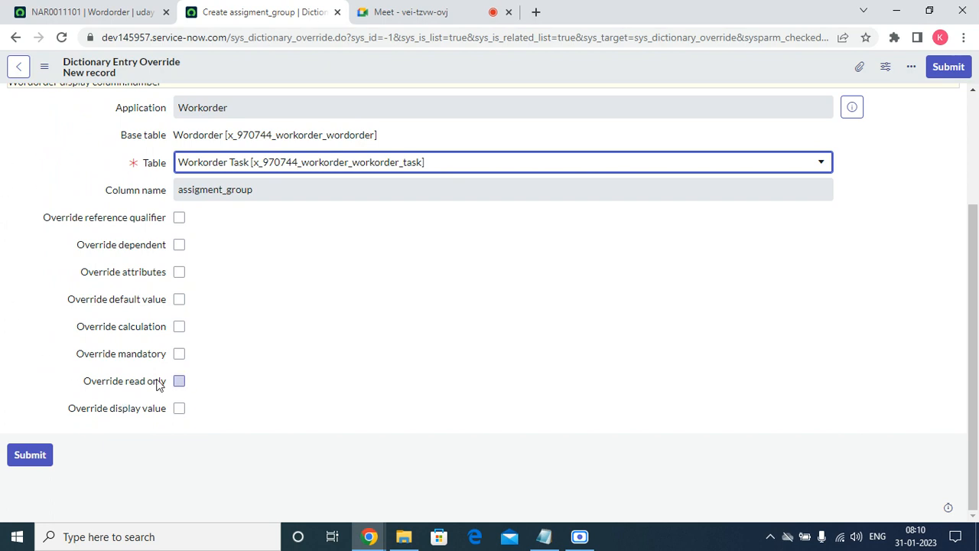
{"action": "left_click", "coordinate": [179, 354]}
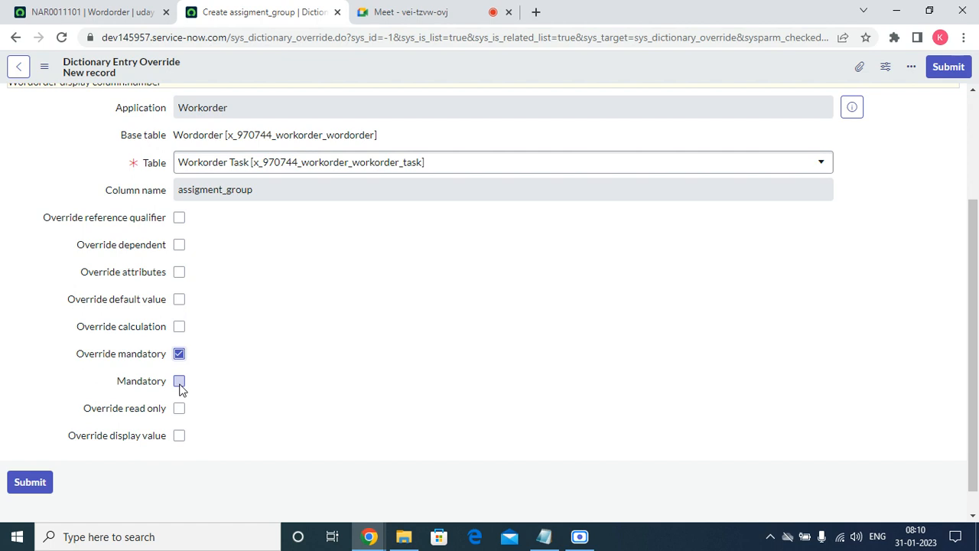
{"action": "left_click", "coordinate": [179, 382]}
{"action": "left_click", "coordinate": [950, 68]}
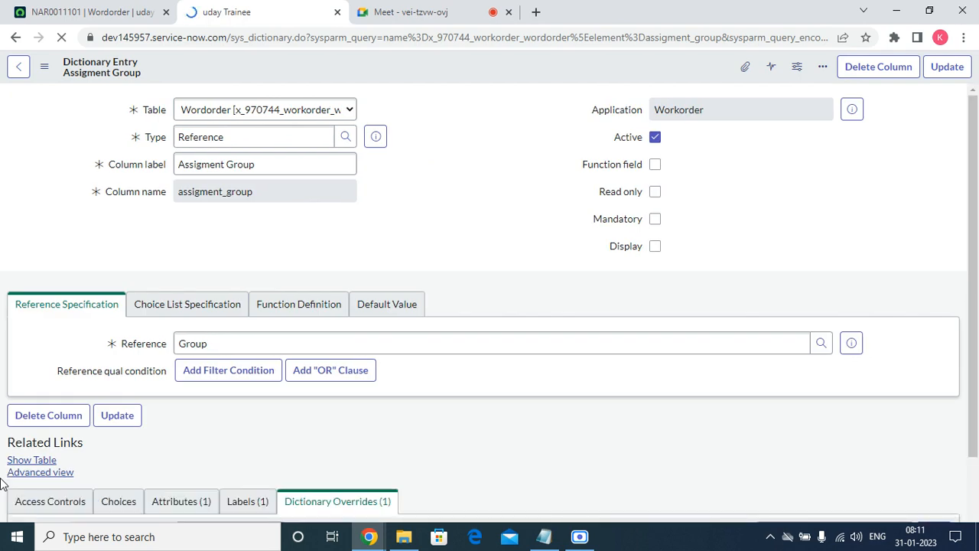
Step: Reload work order NAR0011101 and open its related task record in a new browser tab
{"action": "left_click", "coordinate": [87, 17]}
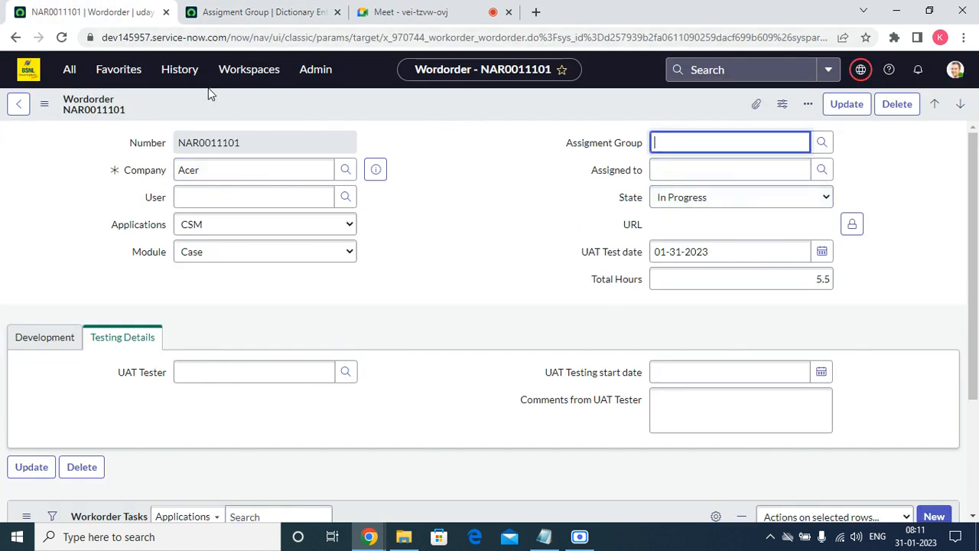
{"action": "left_click", "coordinate": [62, 37]}
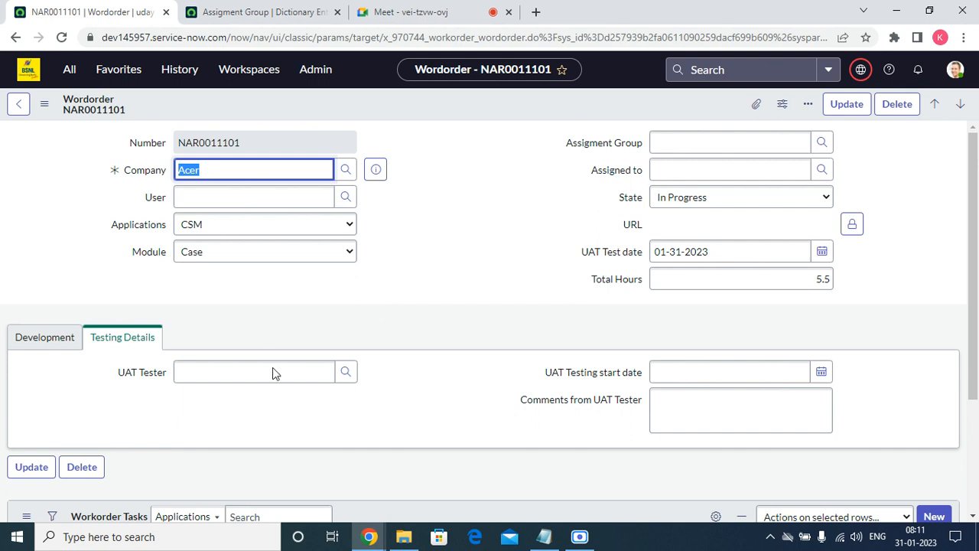
{"action": "scroll", "coordinate": [147, 437], "scroll_direction": "down", "scroll_amount": 3}
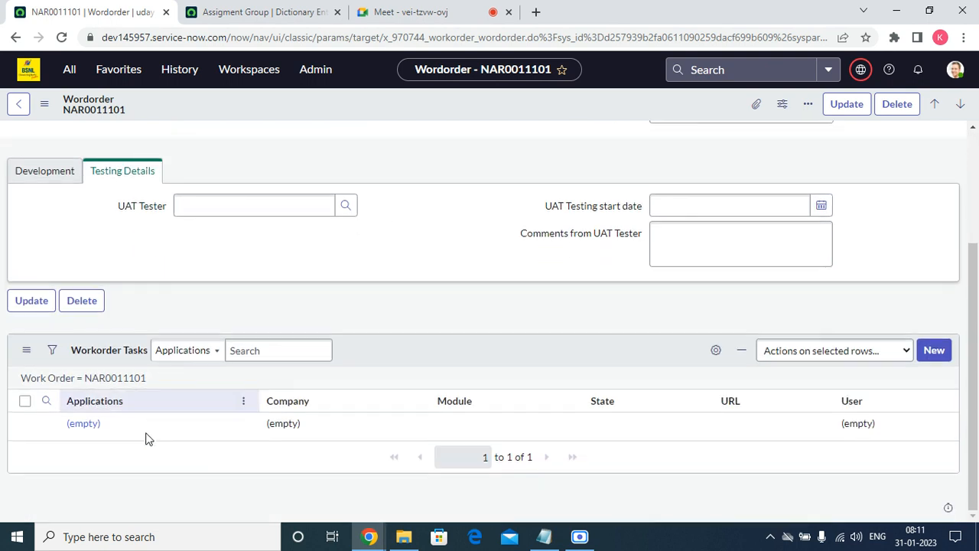
{"action": "right_click", "coordinate": [46, 425]}
{"action": "left_click", "coordinate": [113, 312]}
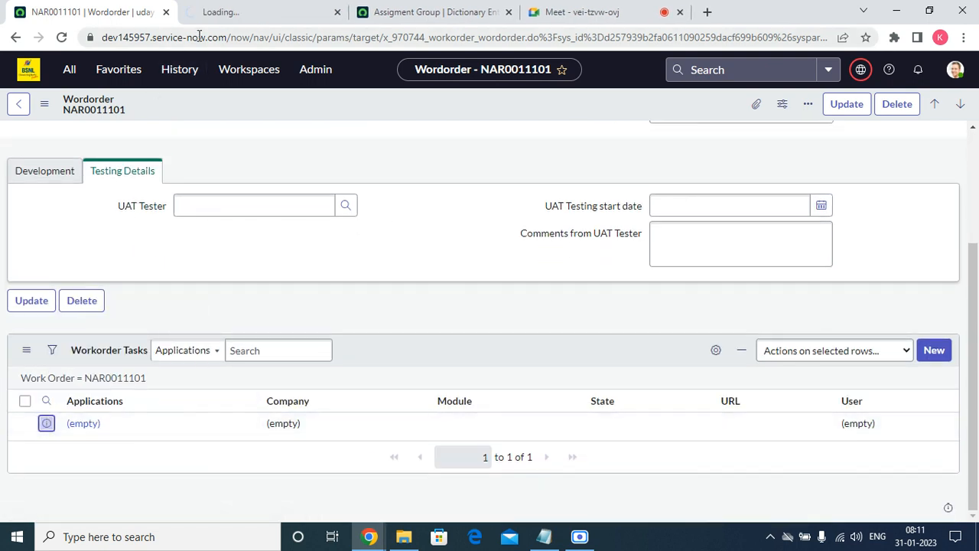
{"action": "left_click", "coordinate": [220, 21]}
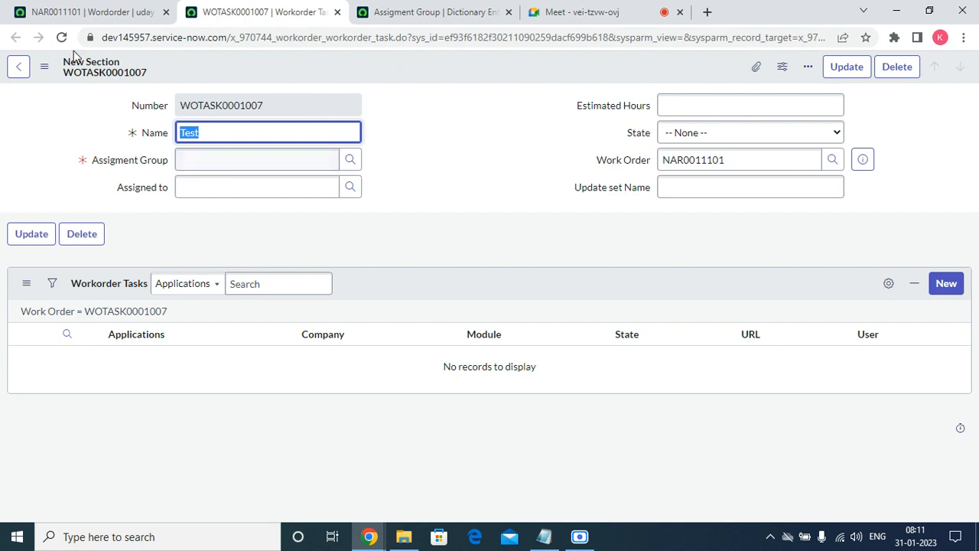
Step: Compare the Assigment Group field on the work order form with the one on the task form
{"action": "left_click", "coordinate": [46, 13]}
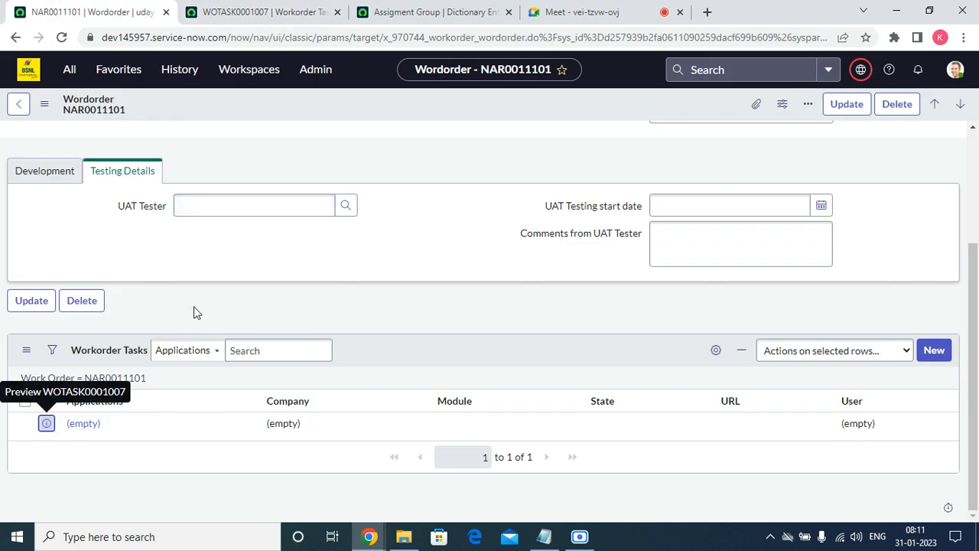
{"action": "scroll", "coordinate": [616, 208], "scroll_direction": "up", "scroll_amount": 3}
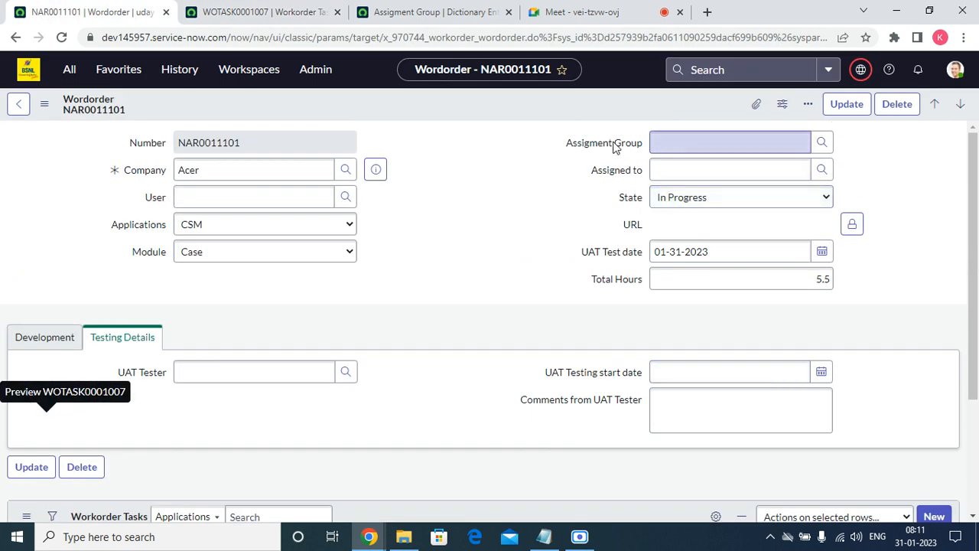
{"action": "left_click", "coordinate": [303, 14]}
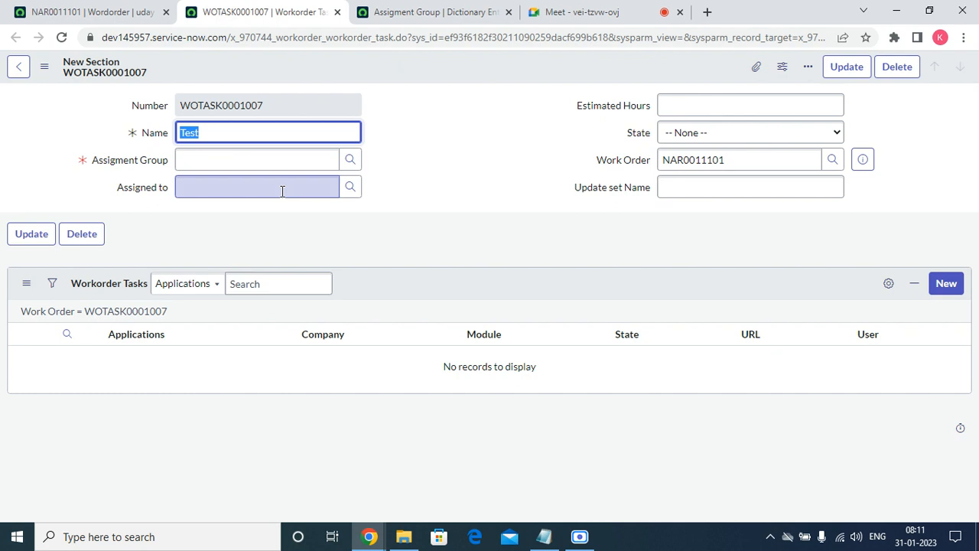
{"action": "left_click", "coordinate": [496, 164]}
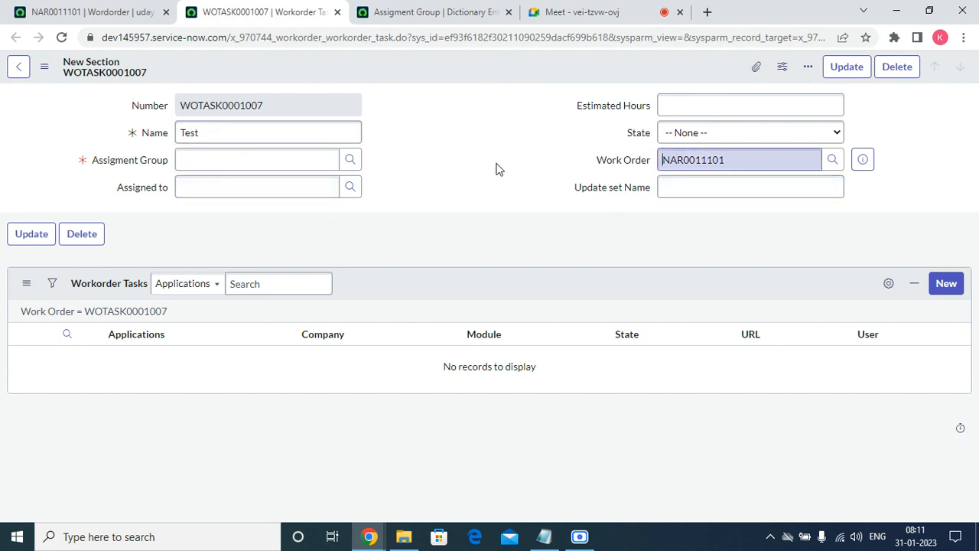
{"action": "left_click", "coordinate": [674, 135]}
{"action": "left_click", "coordinate": [309, 136]}
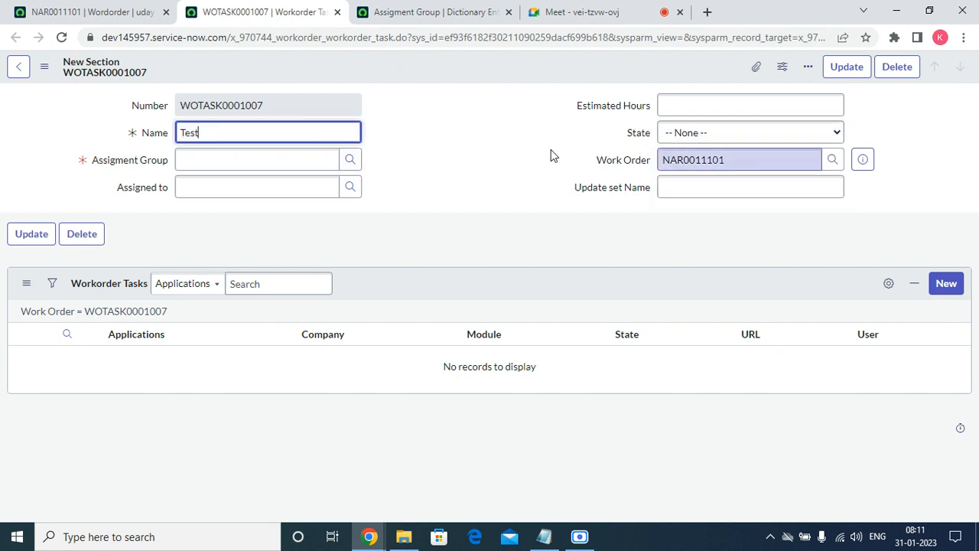
{"action": "left_click", "coordinate": [610, 163]}
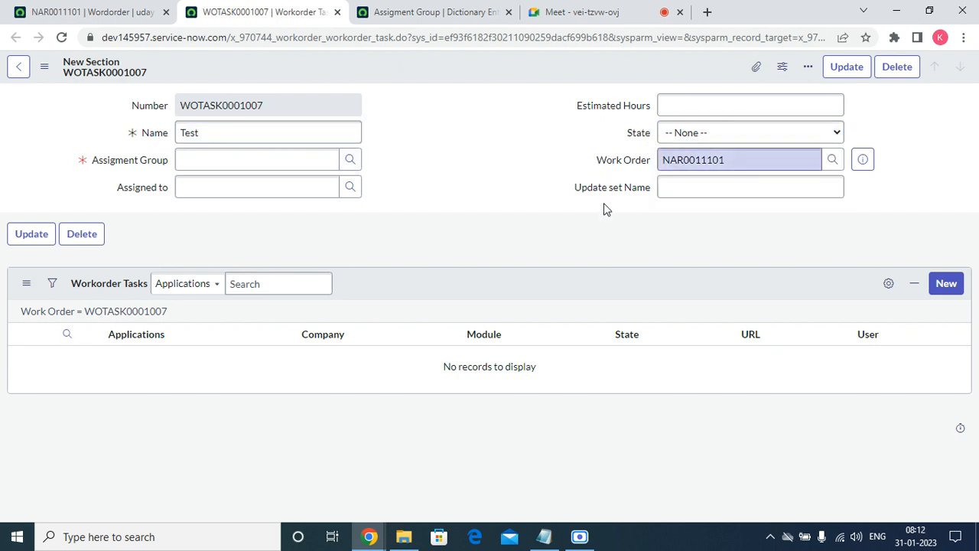
Step: Show the dictionary information of the task's Work Order field to see its table, then close it
{"action": "right_click", "coordinate": [634, 160]}
{"action": "left_click", "coordinate": [656, 220]}
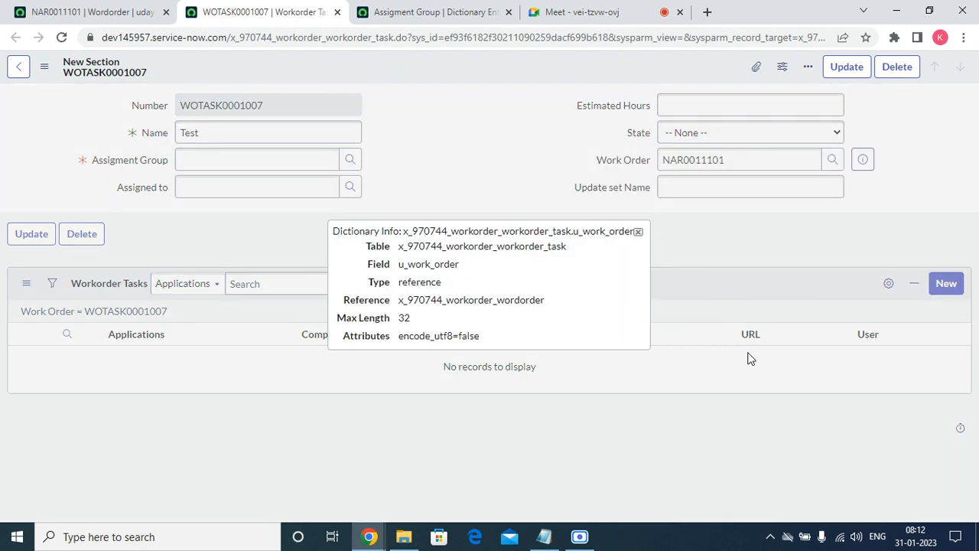
{"action": "left_click", "coordinate": [639, 231]}
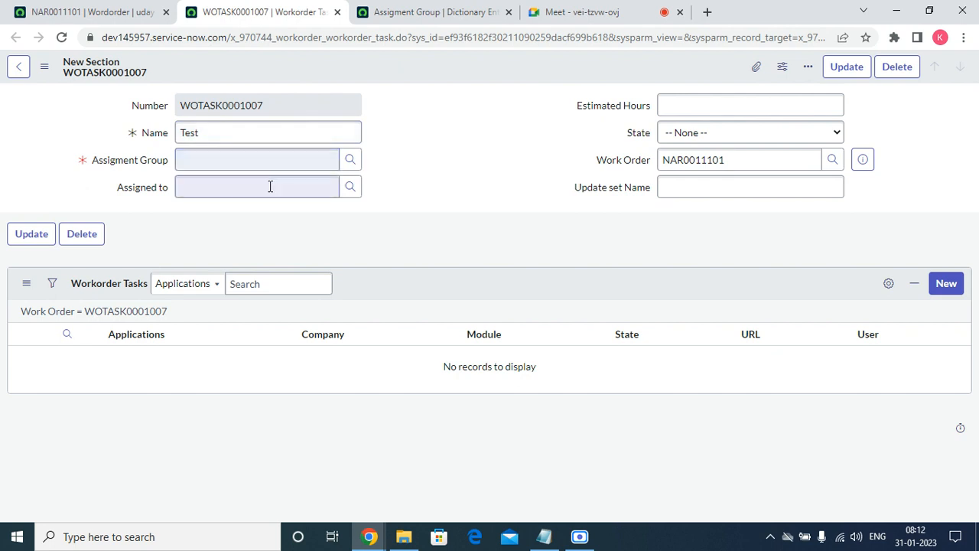
Step: Show the dictionary information of the task's Assigned to field to see its source table, then close it
{"action": "left_click", "coordinate": [213, 187]}
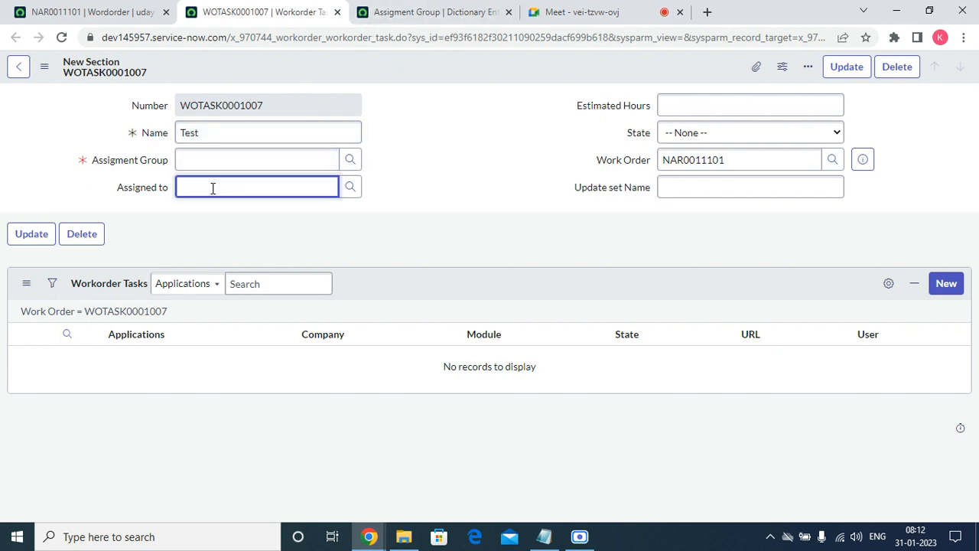
{"action": "right_click", "coordinate": [144, 189]}
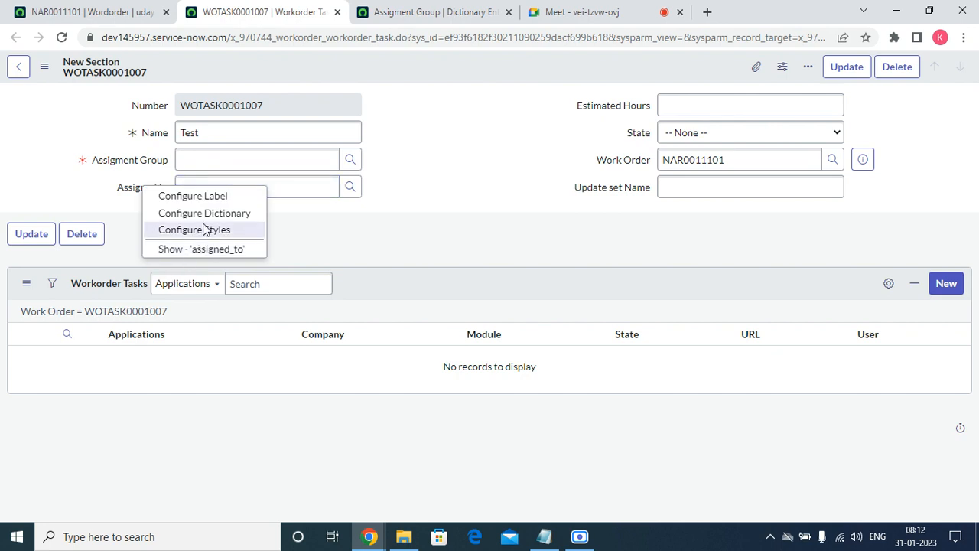
{"action": "left_click", "coordinate": [203, 249]}
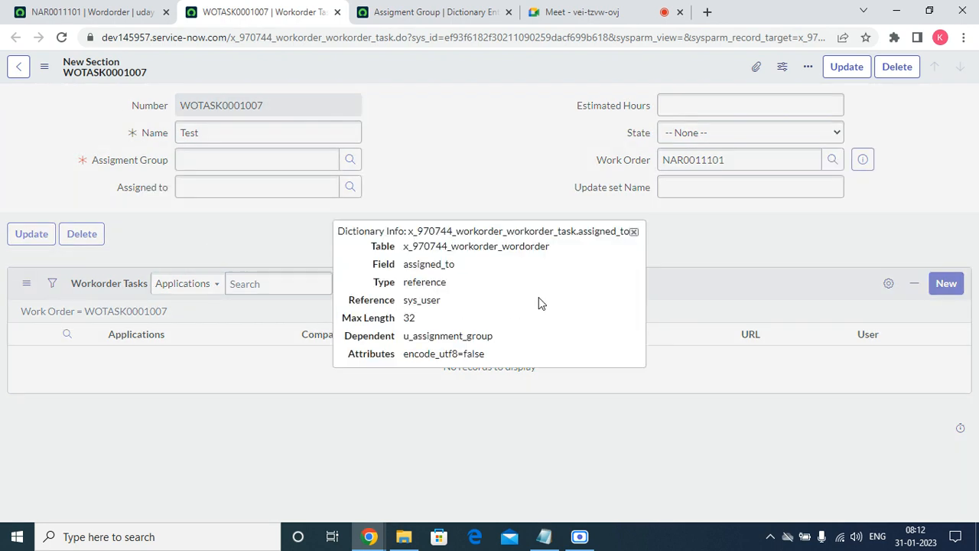
{"action": "left_click", "coordinate": [633, 232]}
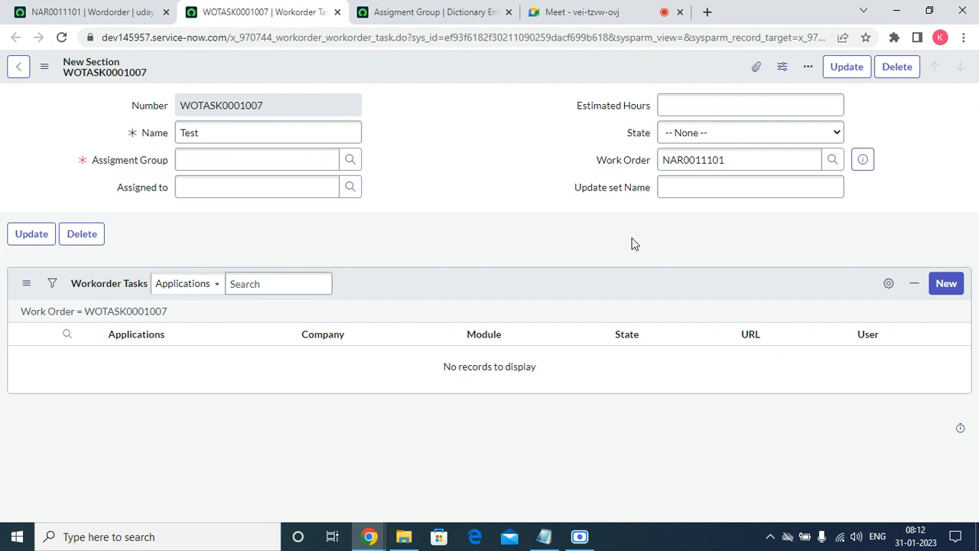
Step: Look over the Applications and Module fields on the parent work order form
{"action": "left_click", "coordinate": [100, 12]}
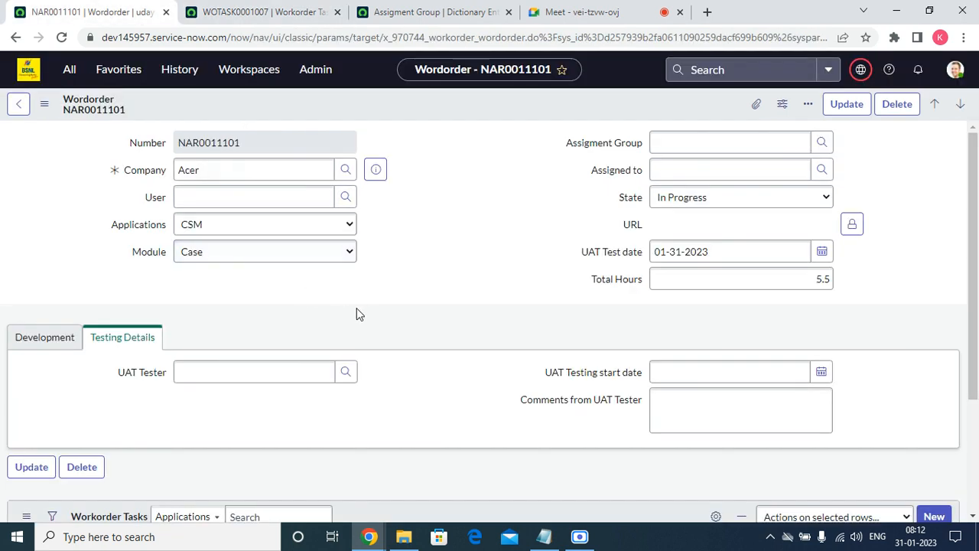
{"action": "left_click", "coordinate": [256, 226]}
{"action": "left_click", "coordinate": [265, 234]}
{"action": "left_click", "coordinate": [216, 256]}
{"action": "key", "text": "Escape"}
{"action": "left_click_drag", "start_coordinate": [112, 224], "coordinate": [151, 235]}
Step: Open the form layout configuration for the Workorder Task form from the task record
{"action": "left_click", "coordinate": [247, 11]}
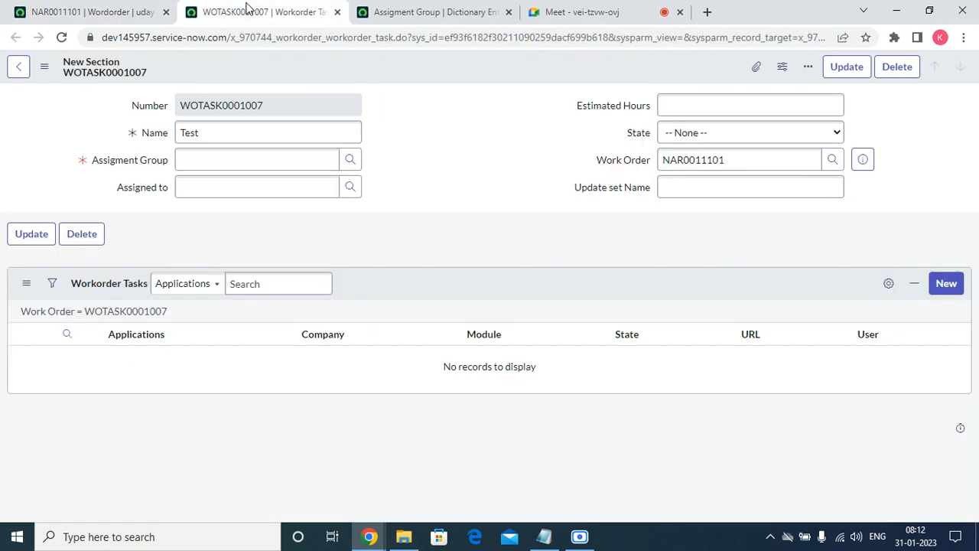
{"action": "right_click", "coordinate": [278, 67]}
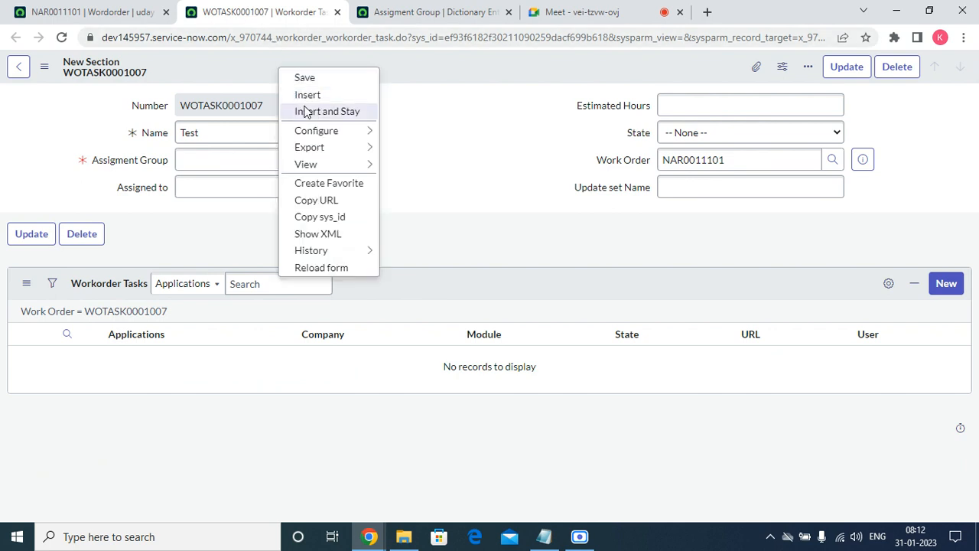
{"action": "mouse_move", "coordinate": [367, 130]}
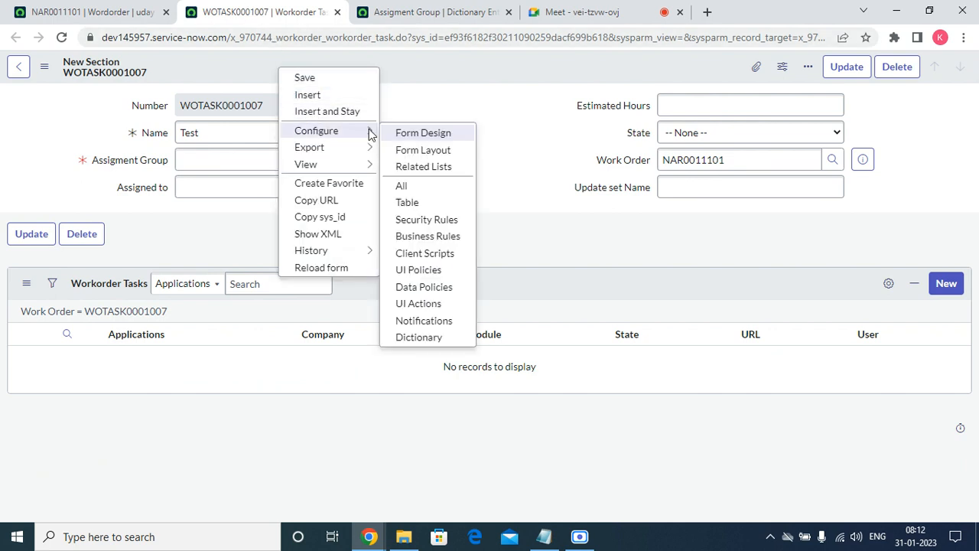
{"action": "left_click", "coordinate": [427, 164]}
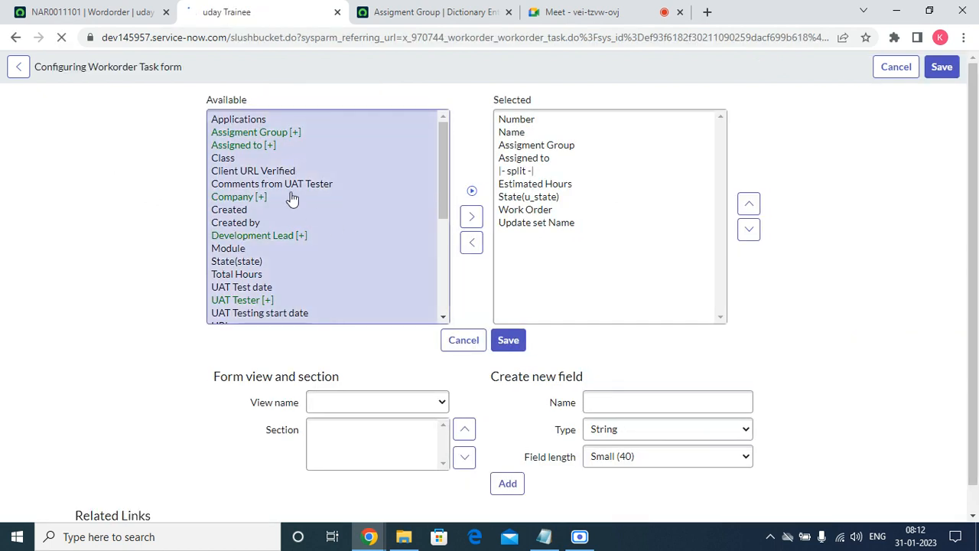
Step: Add the Applications field to the Workorder Task form directly above Assigment Group and save the form layout
{"action": "left_click", "coordinate": [244, 123]}
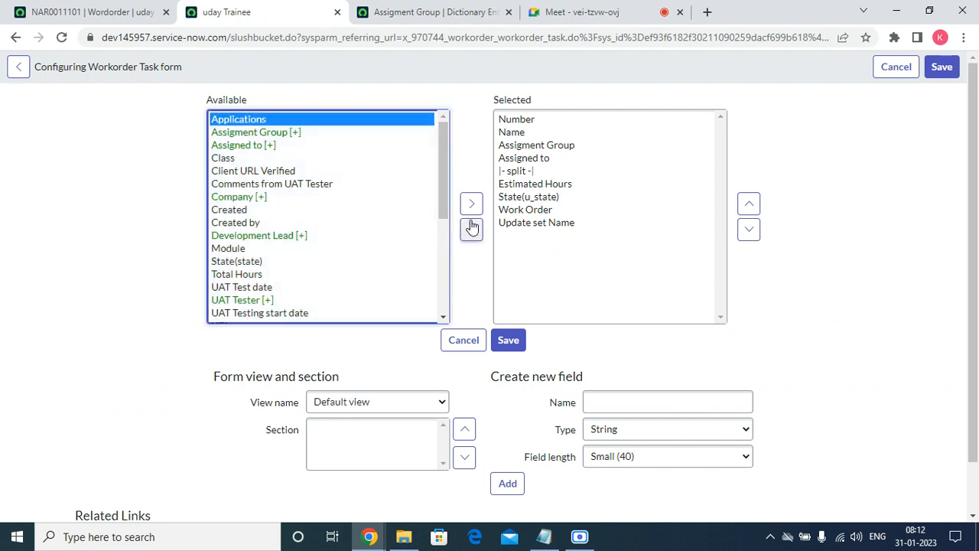
{"action": "left_click", "coordinate": [473, 205]}
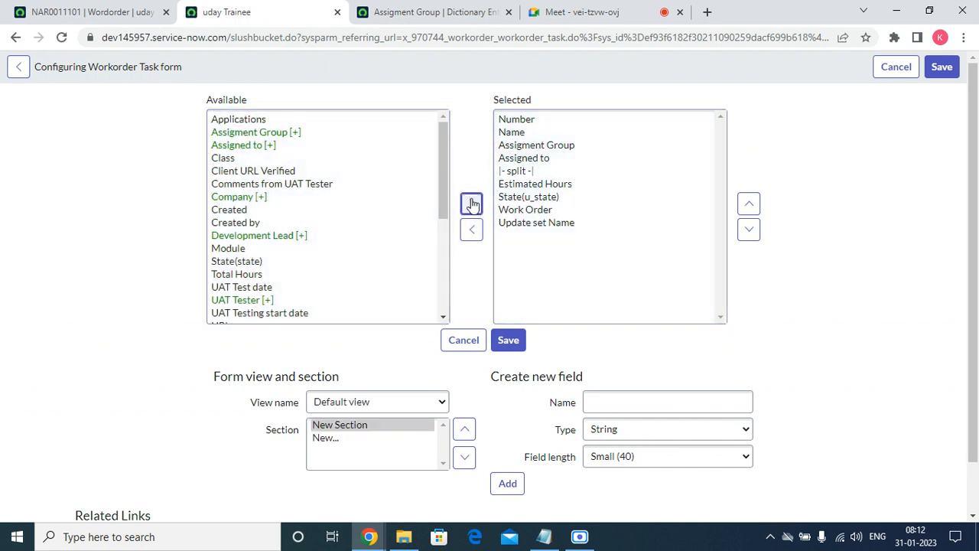
{"action": "left_click", "coordinate": [219, 124]}
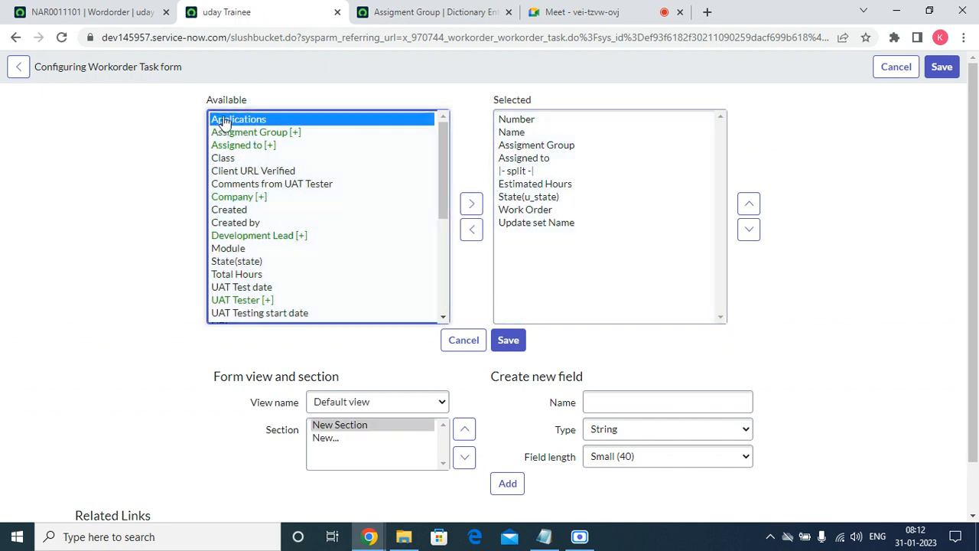
{"action": "left_click", "coordinate": [471, 204]}
{"action": "left_click", "coordinate": [748, 204]}
{"action": "left_click", "coordinate": [749, 204]}
{"action": "left_click", "coordinate": [749, 204]}
{"action": "left_click", "coordinate": [749, 204]}
{"action": "left_click", "coordinate": [749, 204]}
{"action": "left_click", "coordinate": [748, 204]}
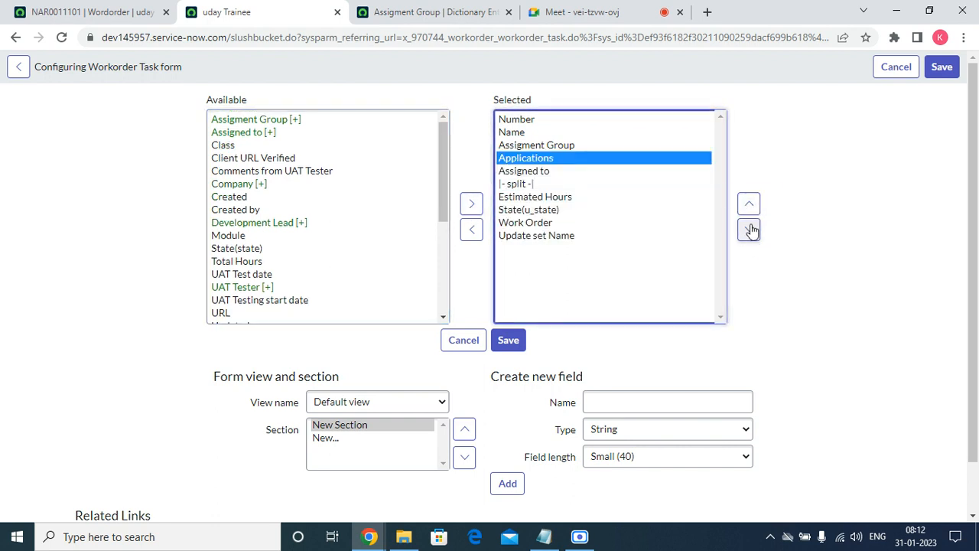
{"action": "left_click", "coordinate": [748, 205]}
{"action": "left_click", "coordinate": [505, 341]}
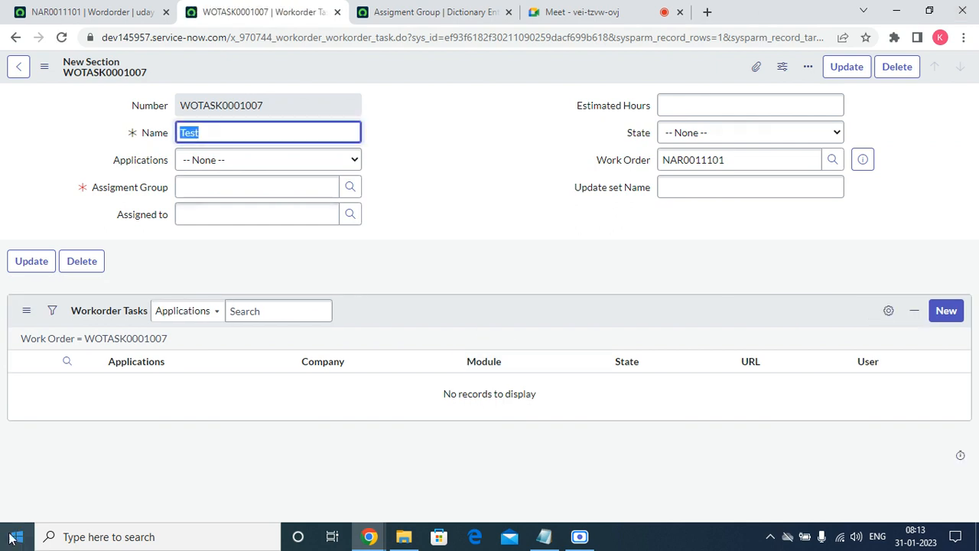
Step: Set the task's Applications field to CSM and try to save the record without an Assigment Group
{"action": "left_click", "coordinate": [237, 168]}
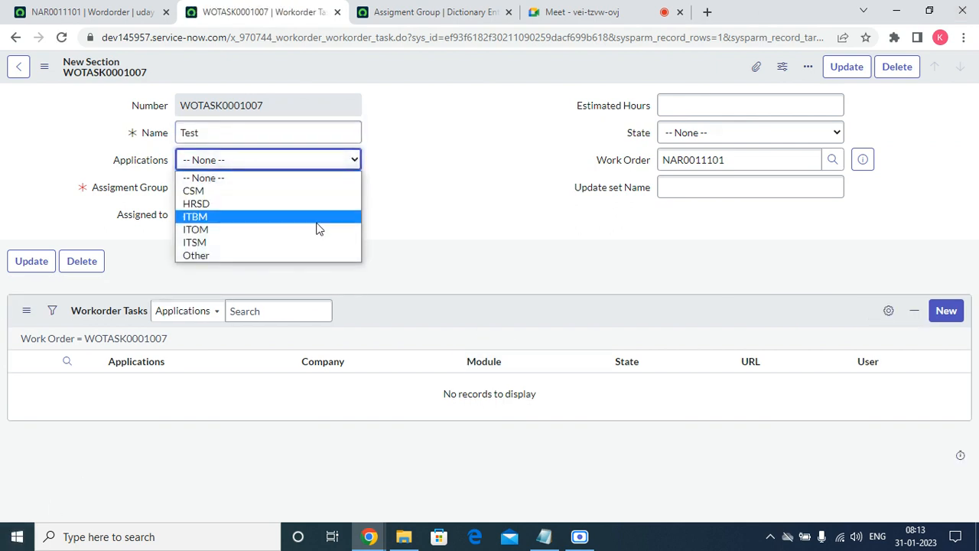
{"action": "left_click", "coordinate": [461, 221]}
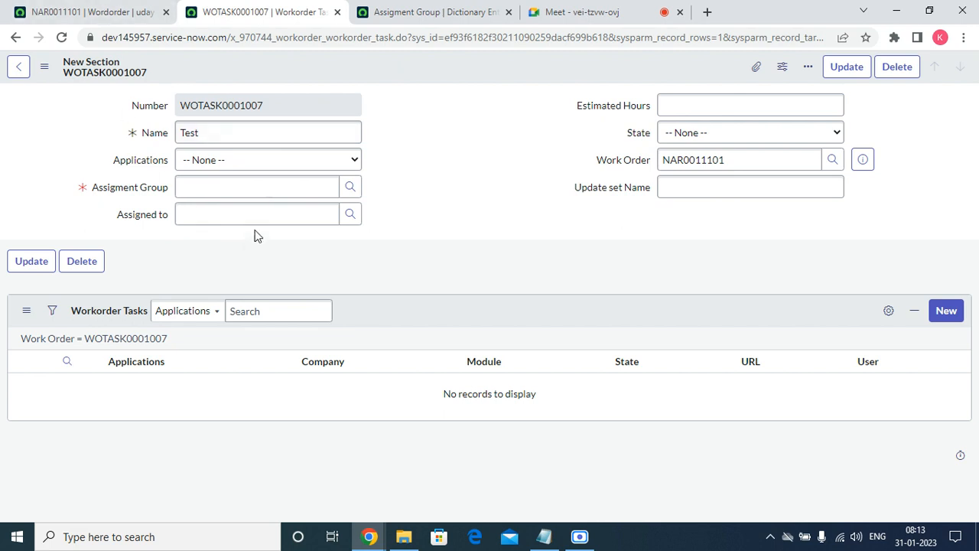
{"action": "left_click", "coordinate": [282, 161]}
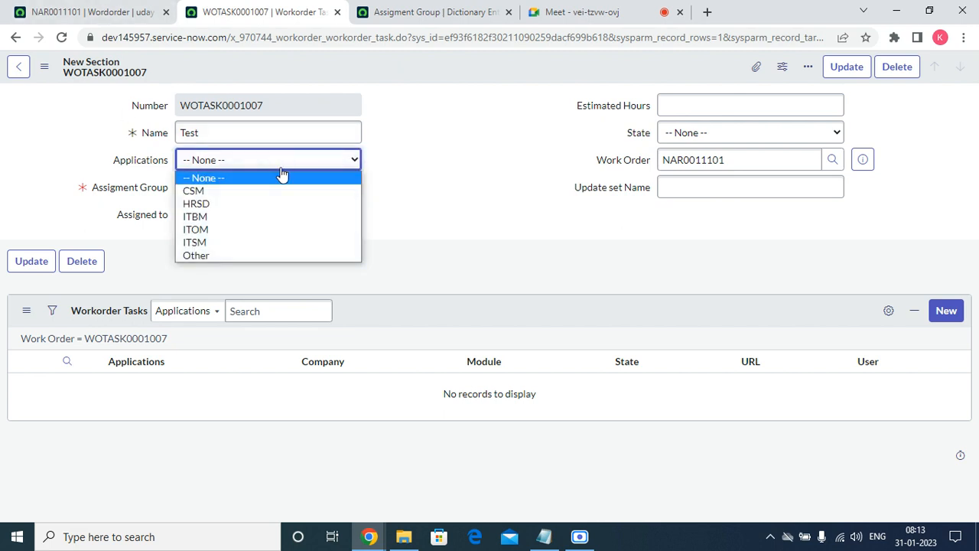
{"action": "left_click", "coordinate": [258, 191]}
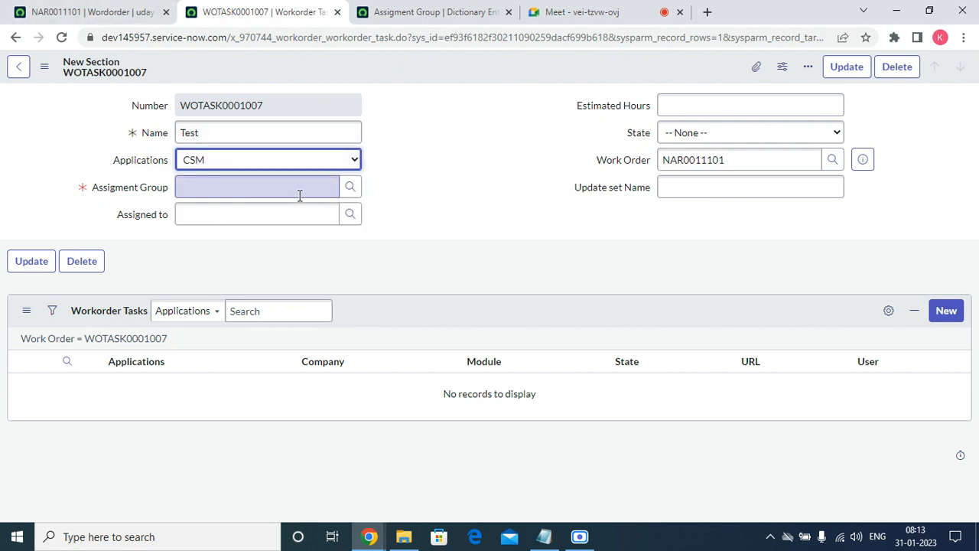
{"action": "right_click", "coordinate": [431, 59]}
{"action": "left_click", "coordinate": [464, 72]}
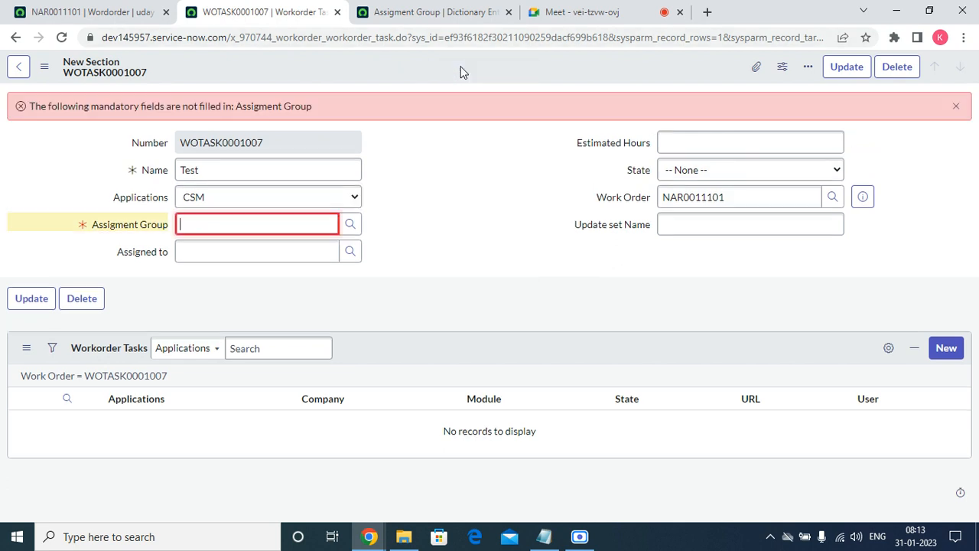
Step: Set the task's Assigment Group to Core Java Developers and save the record
{"action": "left_click", "coordinate": [350, 224]}
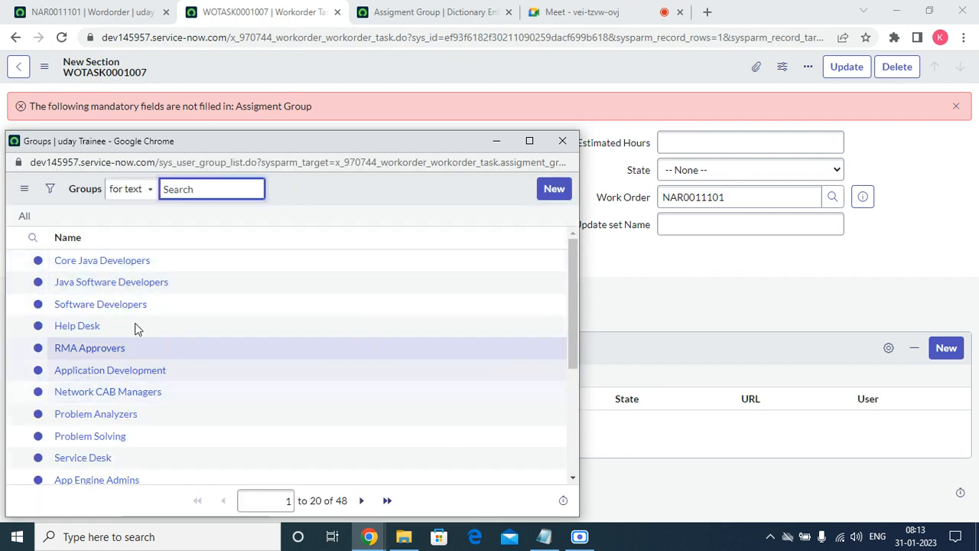
{"action": "left_click", "coordinate": [107, 261]}
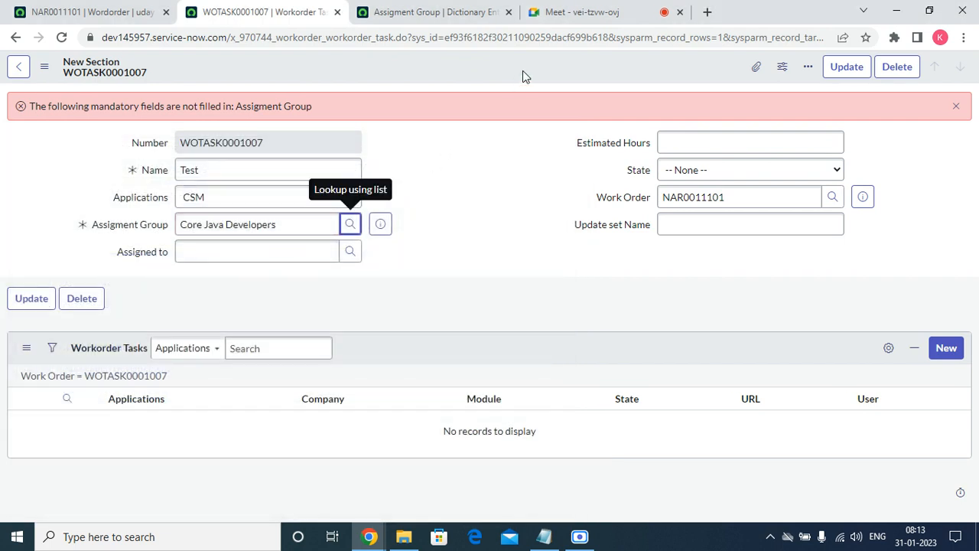
{"action": "right_click", "coordinate": [432, 63]}
{"action": "left_click", "coordinate": [455, 67]}
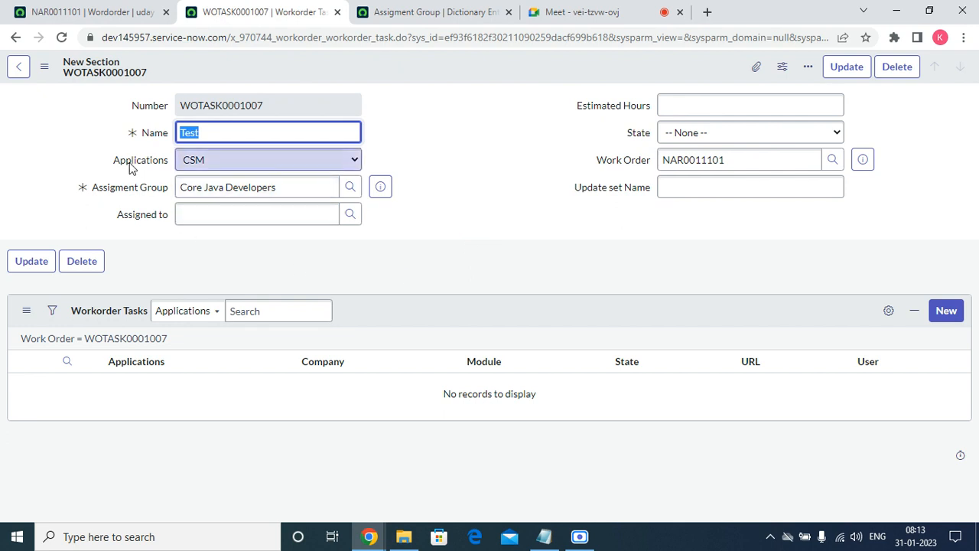
Step: Open the dictionary entry of the task's Applications field and close the Assigment Group dictionary entry
{"action": "key", "text": "ctrl+shift+Tab"}
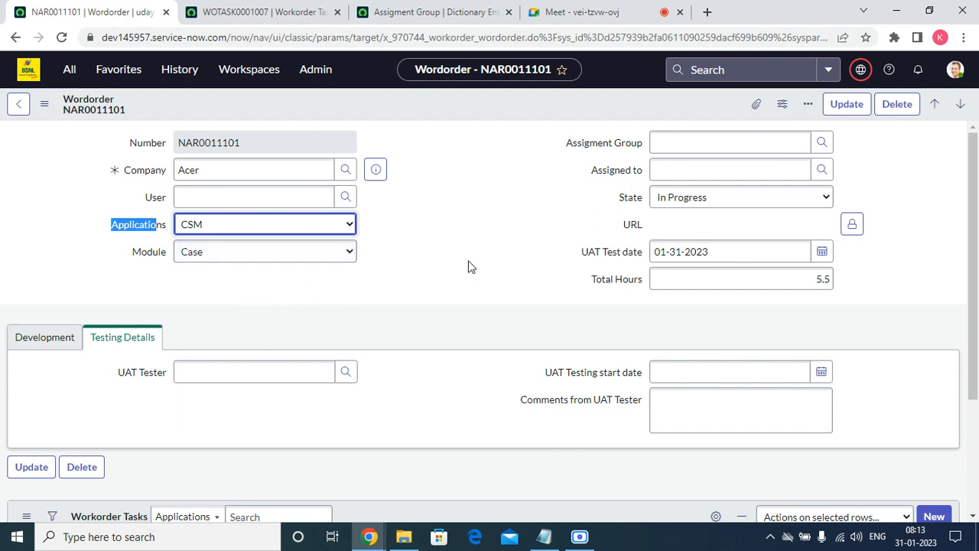
{"action": "left_click", "coordinate": [220, 15]}
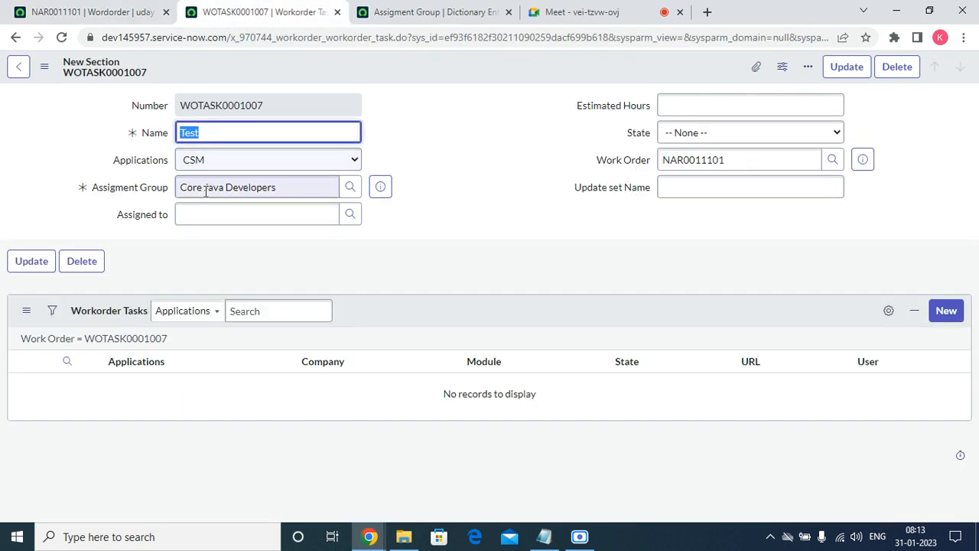
{"action": "right_click", "coordinate": [132, 160]}
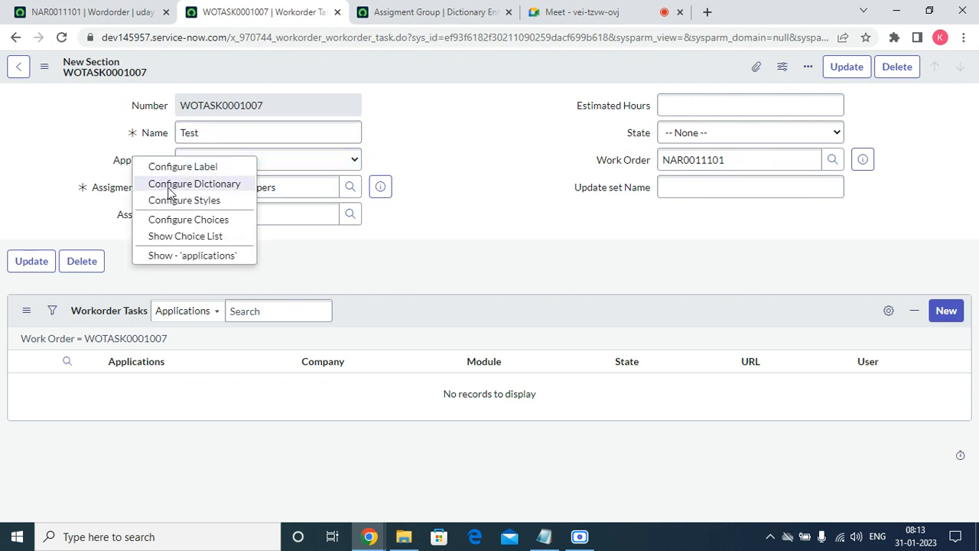
{"action": "left_click", "coordinate": [499, 16]}
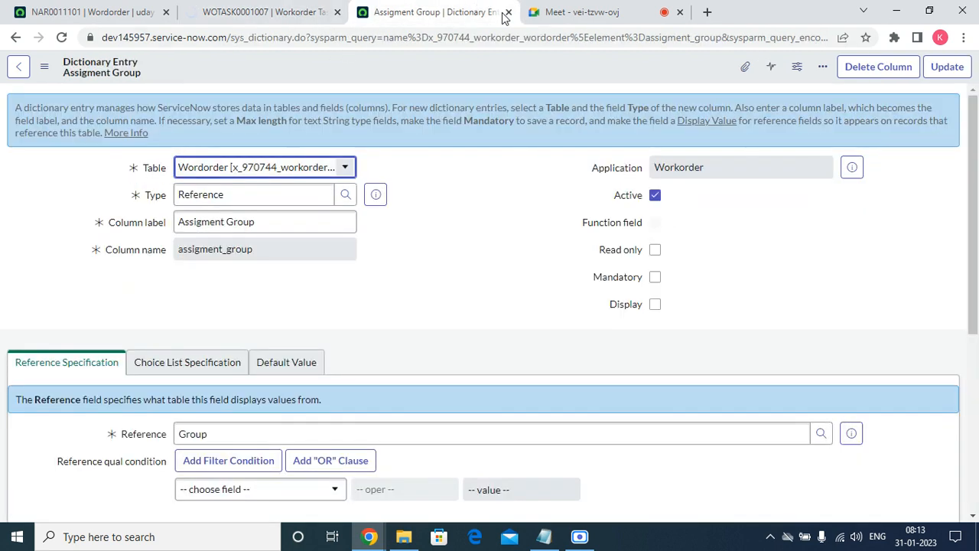
{"action": "left_click", "coordinate": [507, 12]}
{"action": "left_click", "coordinate": [238, 8]}
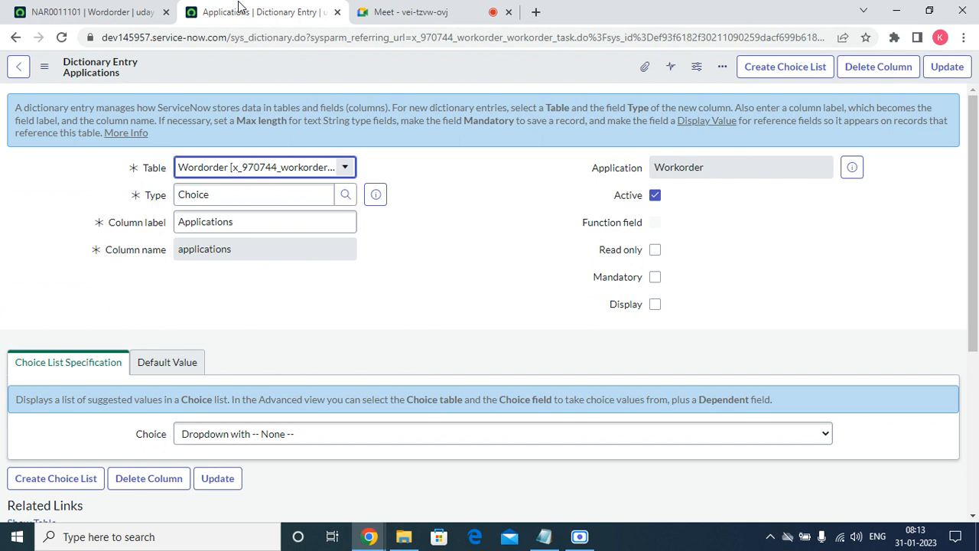
Step: Create a dictionary override of Applications for the Workorder Task table with Override read only and Read only enabled, and submit it
{"action": "scroll", "coordinate": [349, 255], "scroll_direction": "down", "scroll_amount": 4}
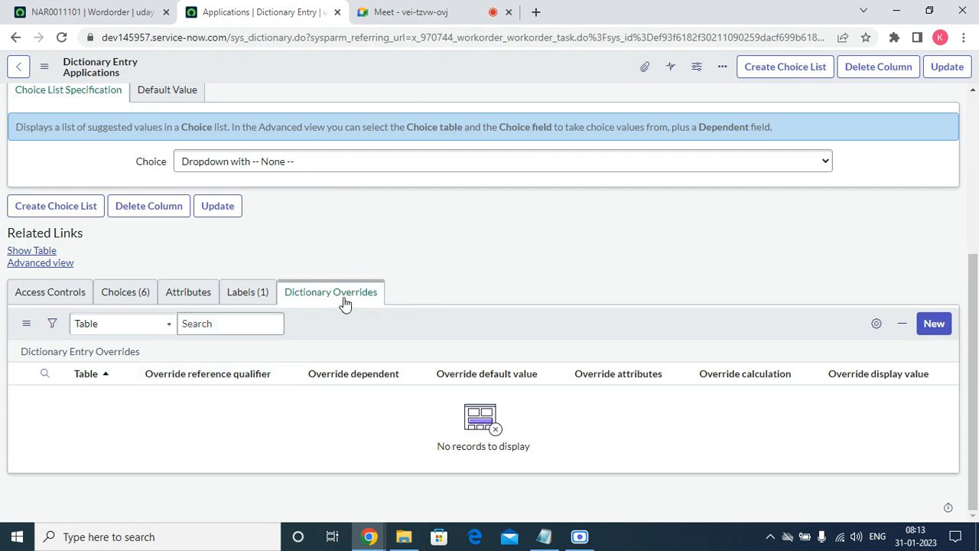
{"action": "left_click", "coordinate": [932, 325]}
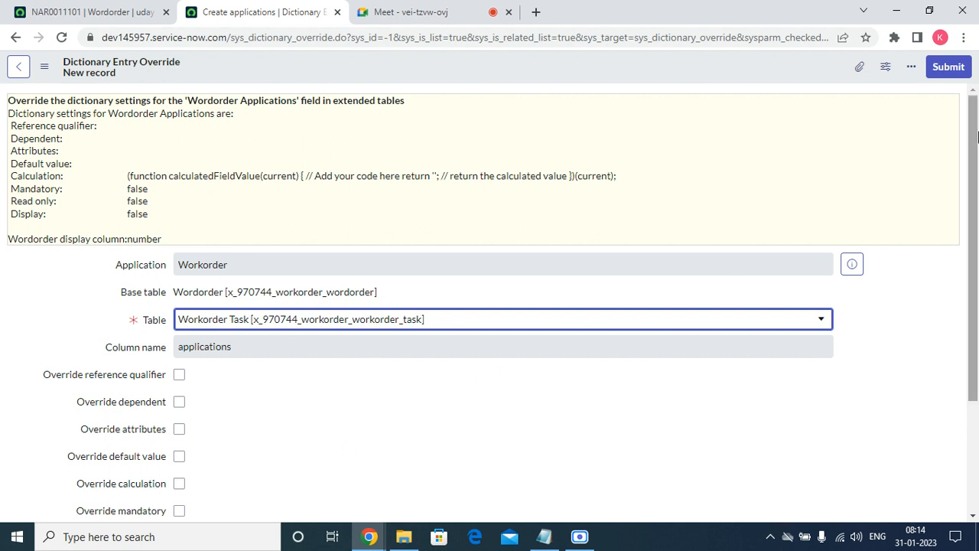
{"action": "left_click_drag", "start_coordinate": [975, 124], "coordinate": [963, 280]}
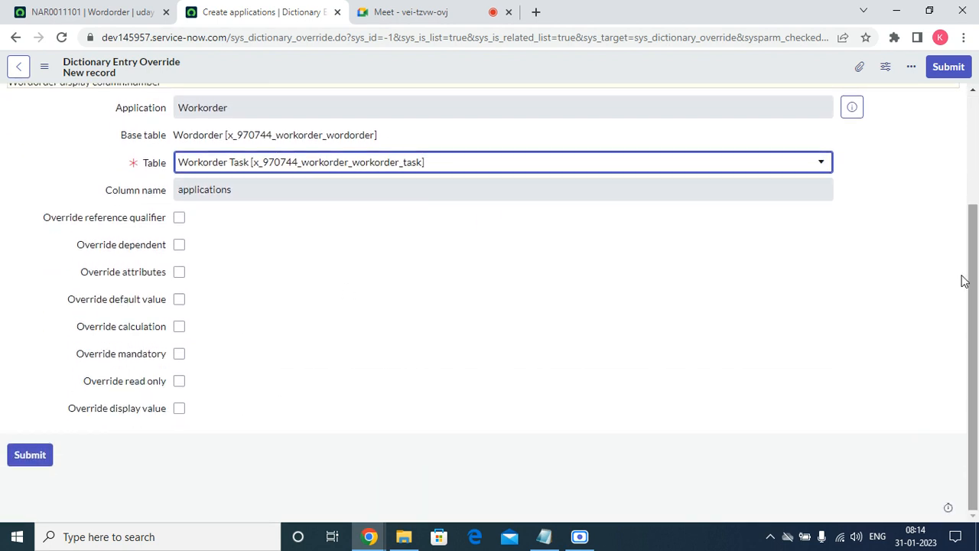
{"action": "left_click", "coordinate": [181, 382]}
{"action": "left_click", "coordinate": [178, 410]}
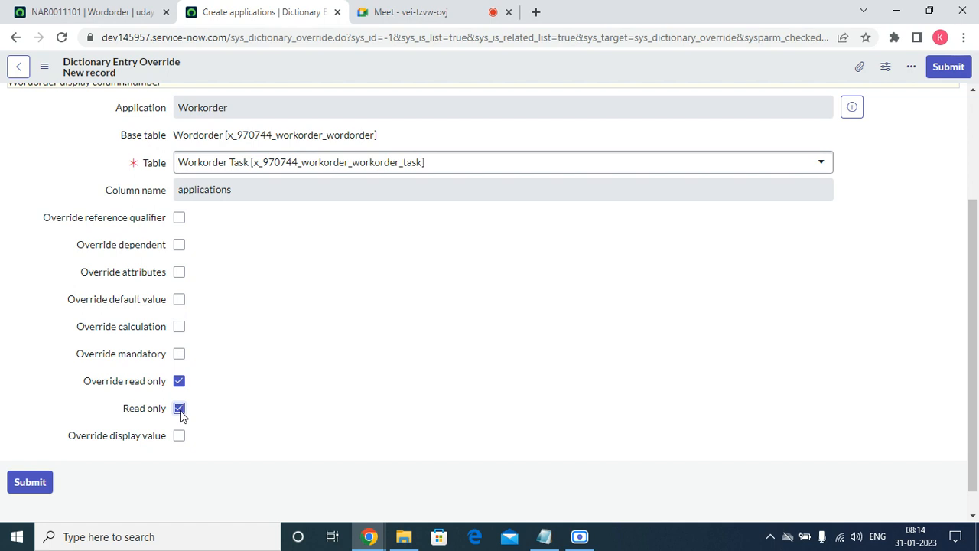
{"action": "left_click", "coordinate": [949, 74]}
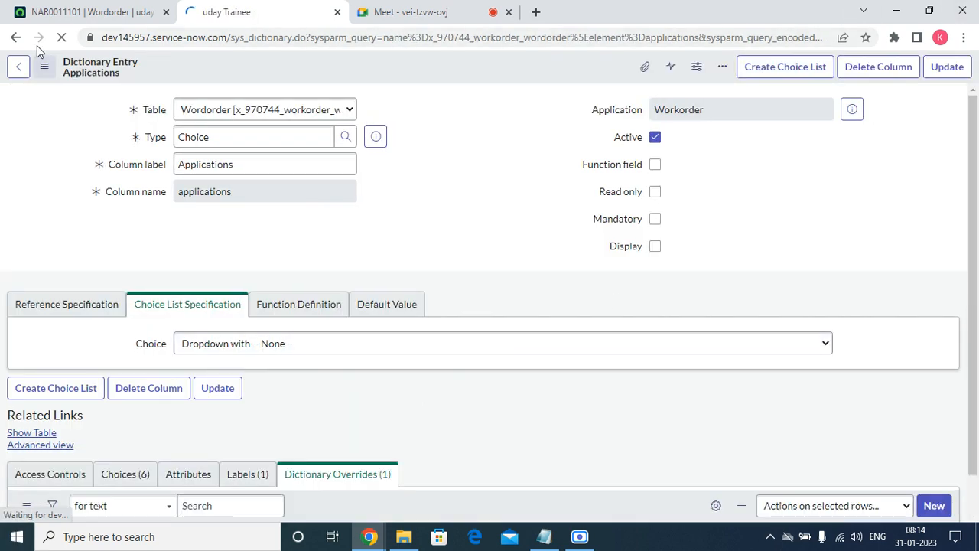
Step: Reopen the work order's task in a separate browser tab and check whether its Applications field can be edited
{"action": "left_click", "coordinate": [84, 12]}
{"action": "scroll", "coordinate": [304, 284], "scroll_direction": "down", "scroll_amount": 3}
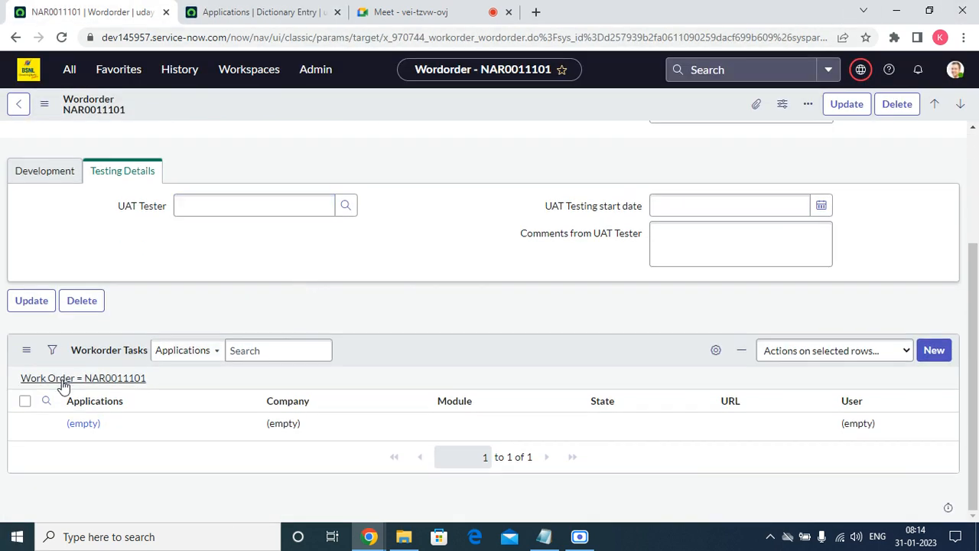
{"action": "right_click", "coordinate": [46, 425]}
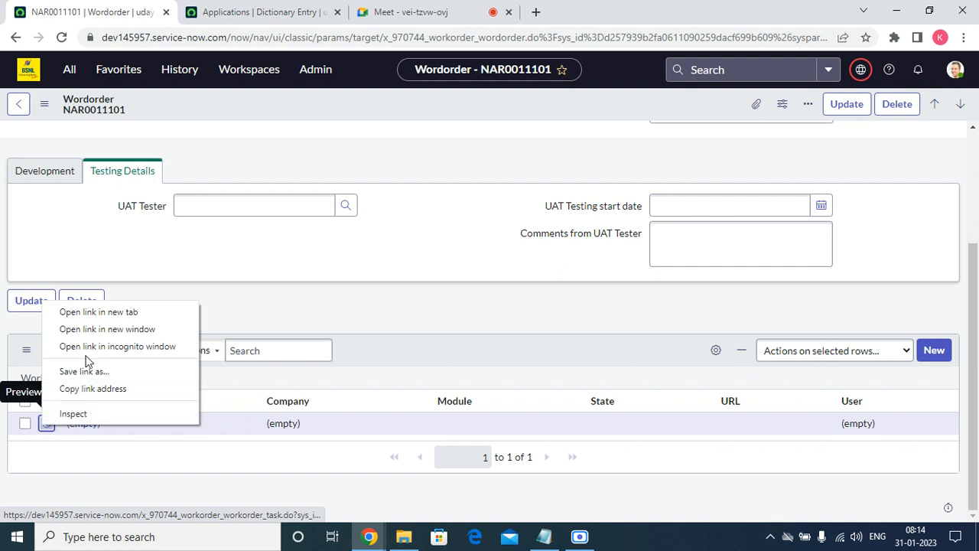
{"action": "left_click", "coordinate": [103, 313]}
{"action": "left_click", "coordinate": [293, 7]}
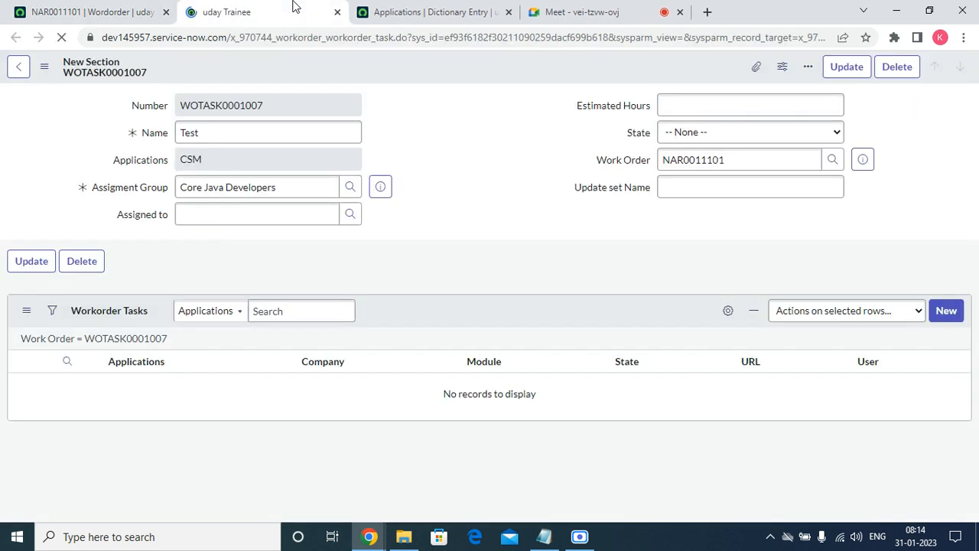
{"action": "left_click", "coordinate": [243, 159]}
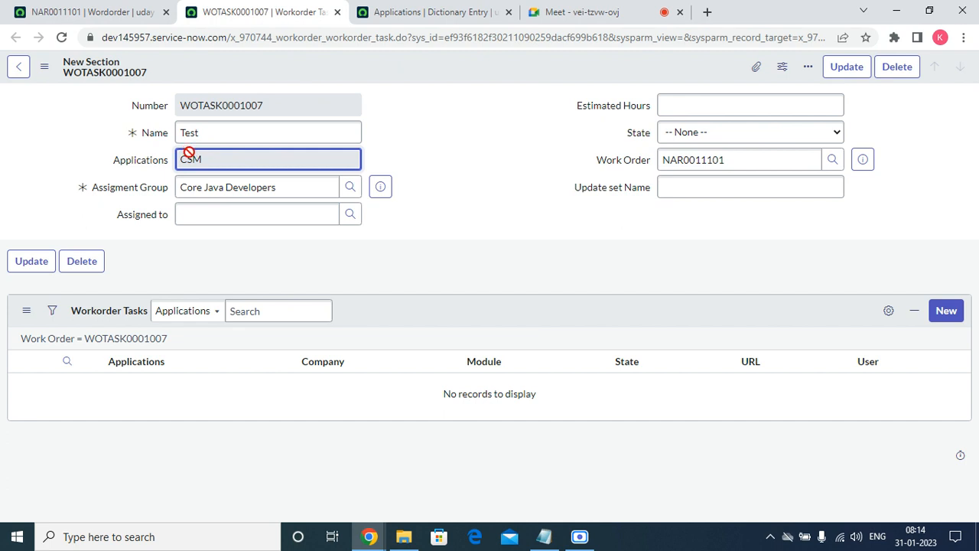
Step: Look over the groups offered for Assigment Group on the parent work order, then close the lookup without choosing one
{"action": "left_click", "coordinate": [132, 12]}
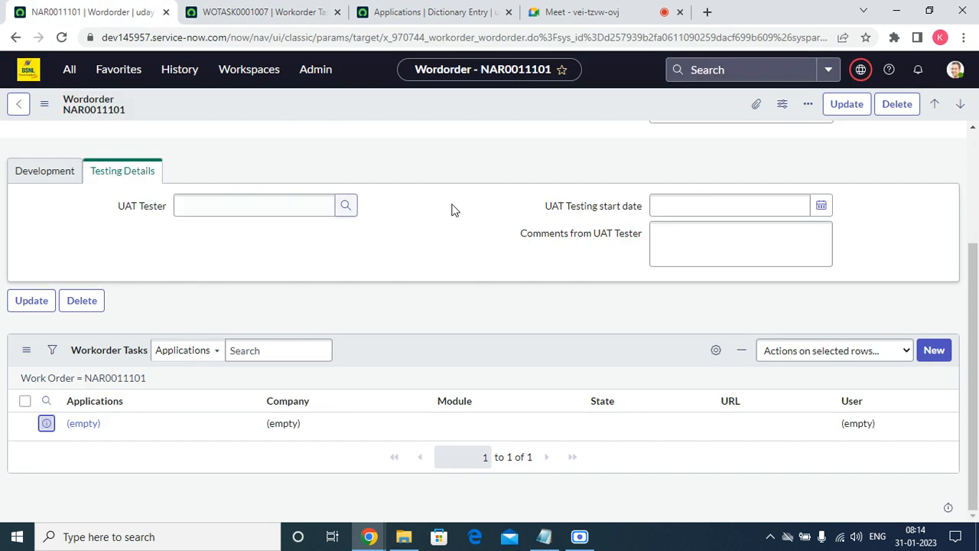
{"action": "scroll", "coordinate": [569, 234], "scroll_direction": "up", "scroll_amount": 3}
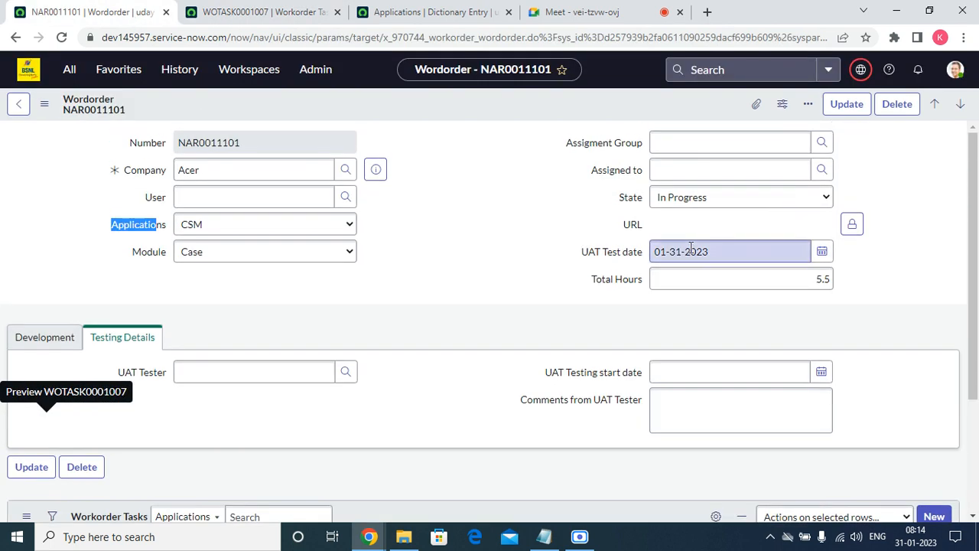
{"action": "left_click", "coordinate": [820, 144]}
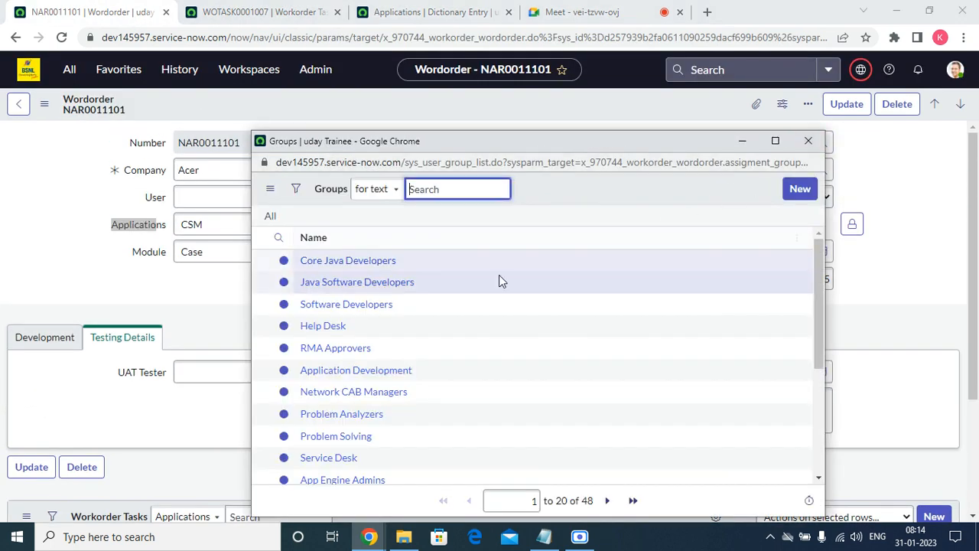
{"action": "scroll", "coordinate": [342, 312], "scroll_direction": "down", "scroll_amount": 3}
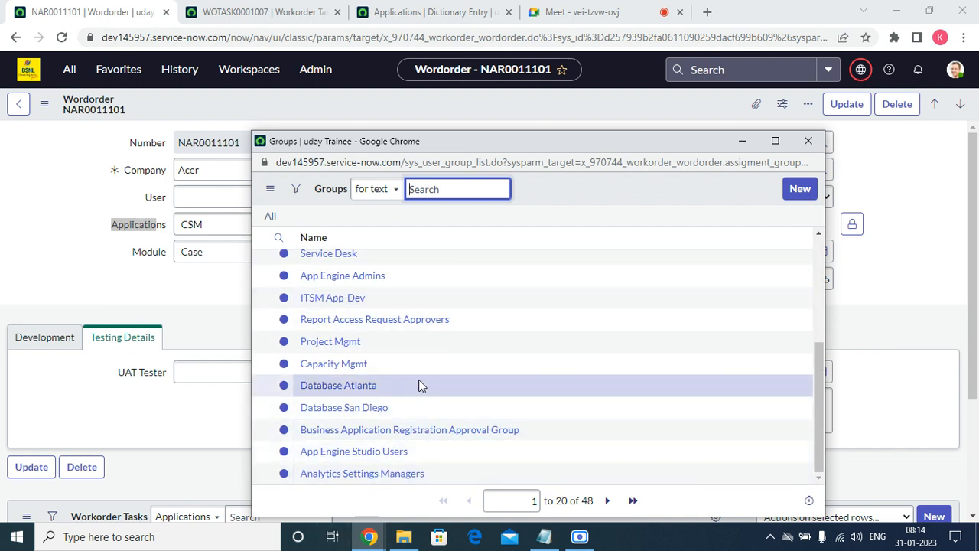
{"action": "left_click", "coordinate": [809, 139]}
Step: Filter the task's Assigment Group lookup to groups where Active is true
{"action": "left_click", "coordinate": [319, 15]}
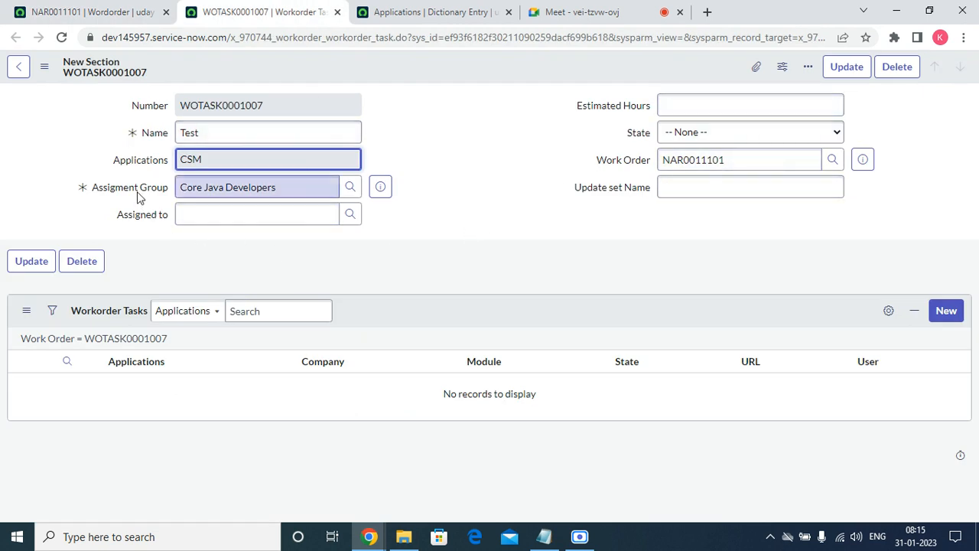
{"action": "left_click", "coordinate": [350, 188]}
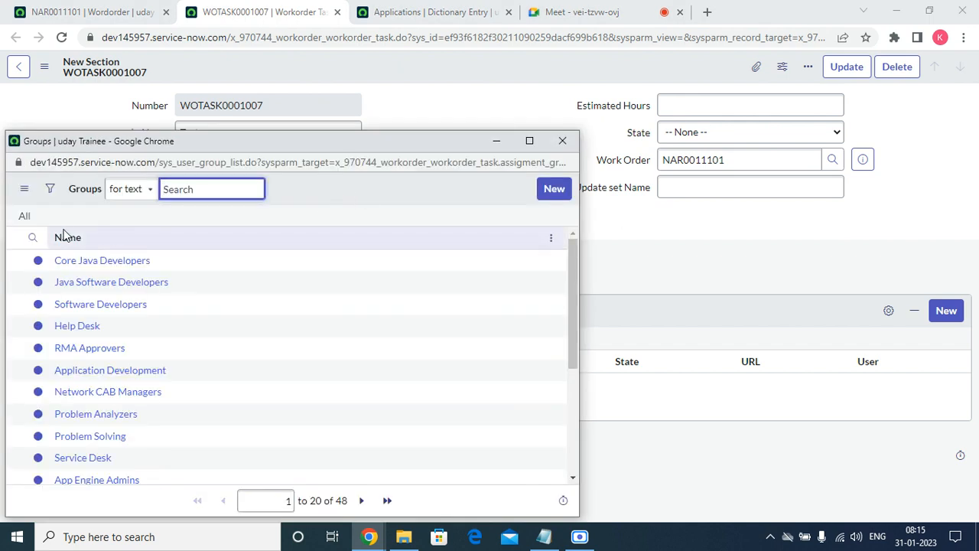
{"action": "left_click", "coordinate": [50, 189]}
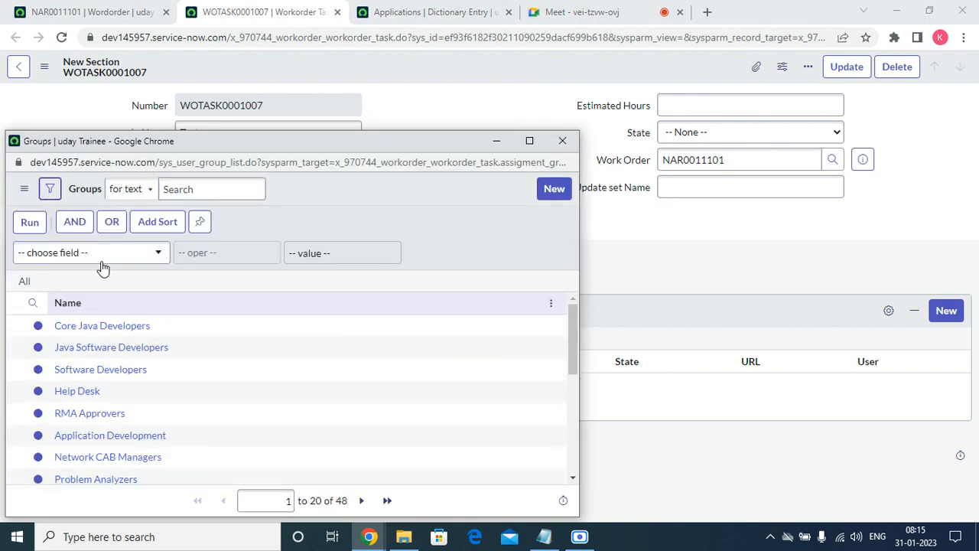
{"action": "left_click", "coordinate": [158, 252]}
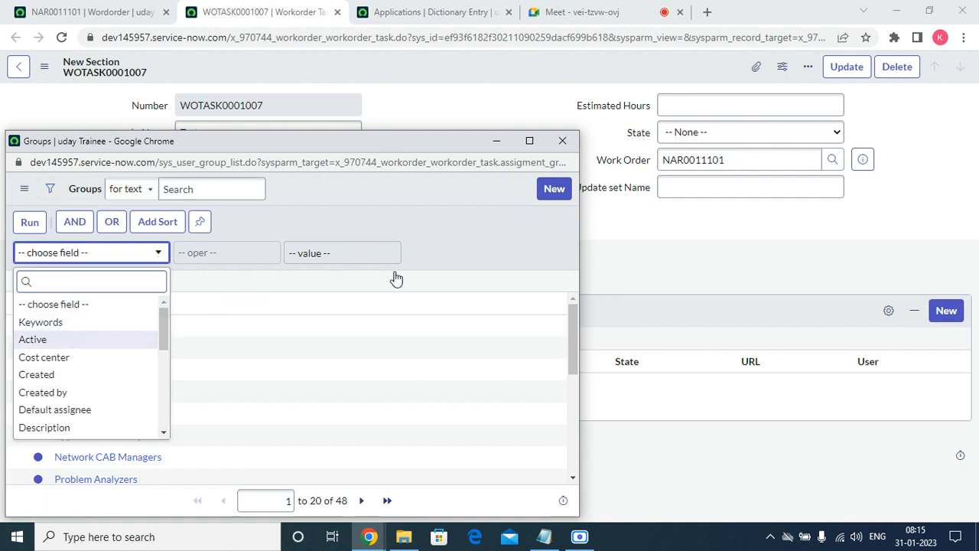
{"action": "left_click", "coordinate": [123, 340]}
{"action": "left_click", "coordinate": [34, 225]}
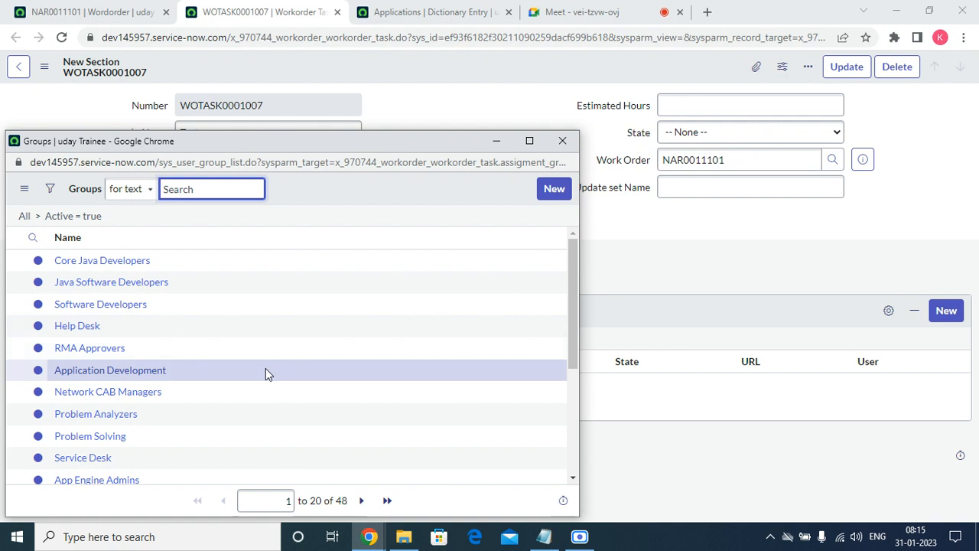
Step: Add the condition Type contains itil to the Assigment Group lookup's filter and run it
{"action": "left_click", "coordinate": [49, 190]}
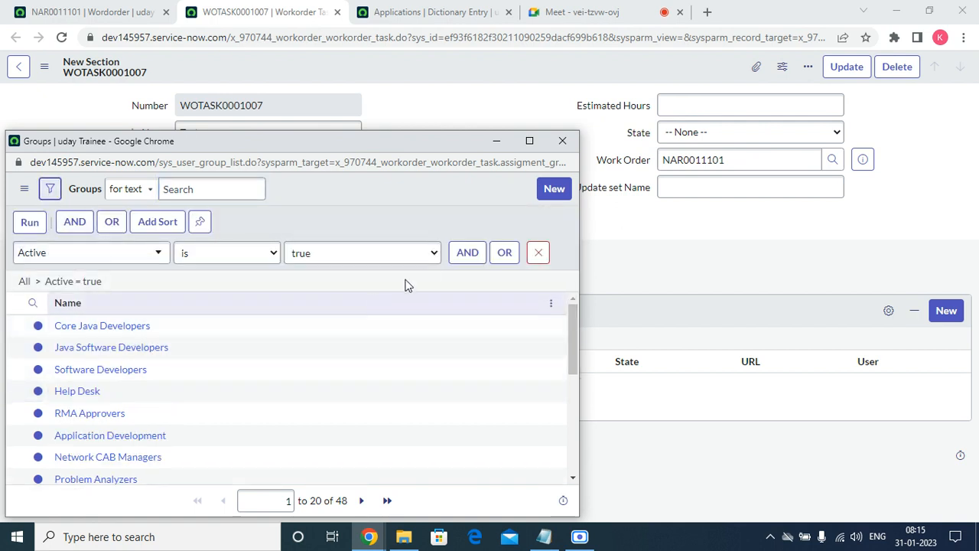
{"action": "left_click", "coordinate": [467, 252]}
{"action": "left_click", "coordinate": [76, 299]}
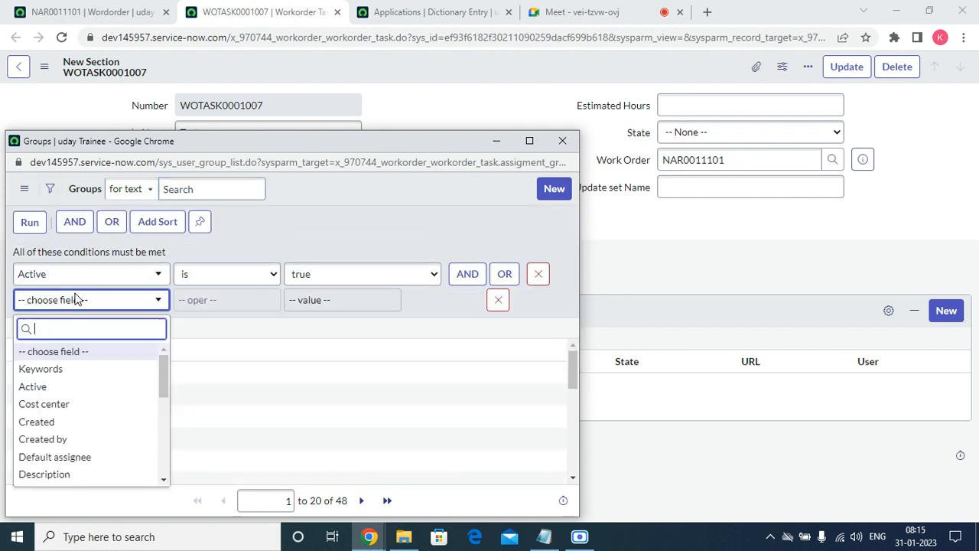
{"action": "type", "text": "ty"}
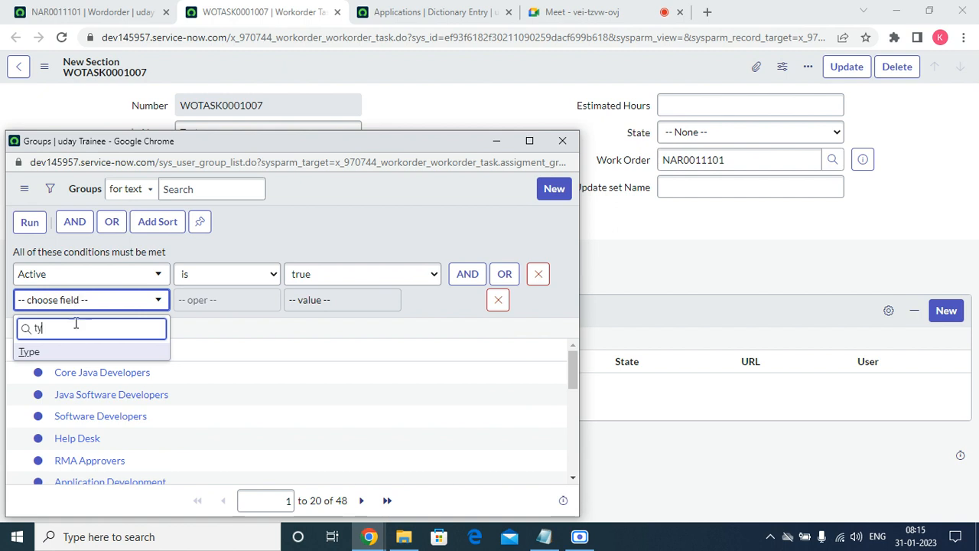
{"action": "left_click", "coordinate": [74, 351]}
{"action": "left_click", "coordinate": [273, 309]}
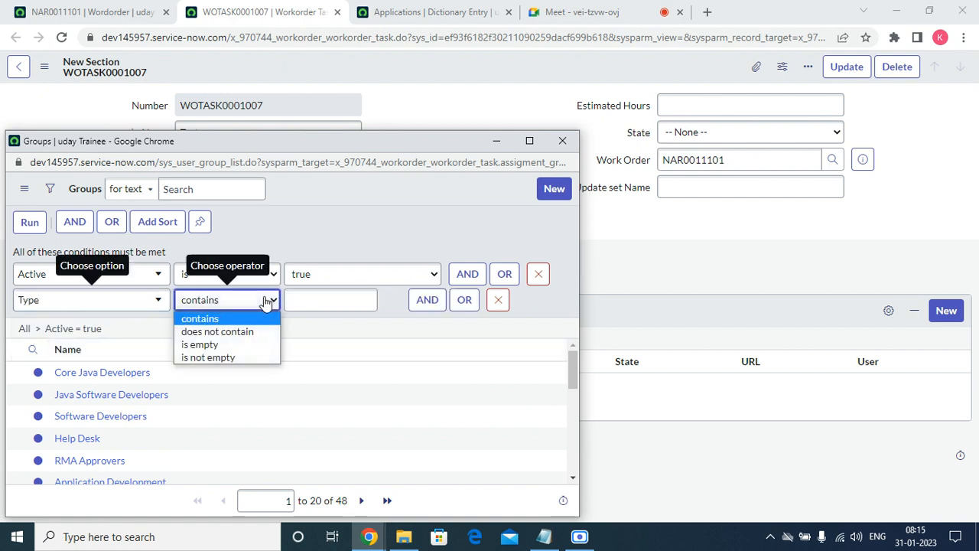
{"action": "left_click", "coordinate": [245, 316]}
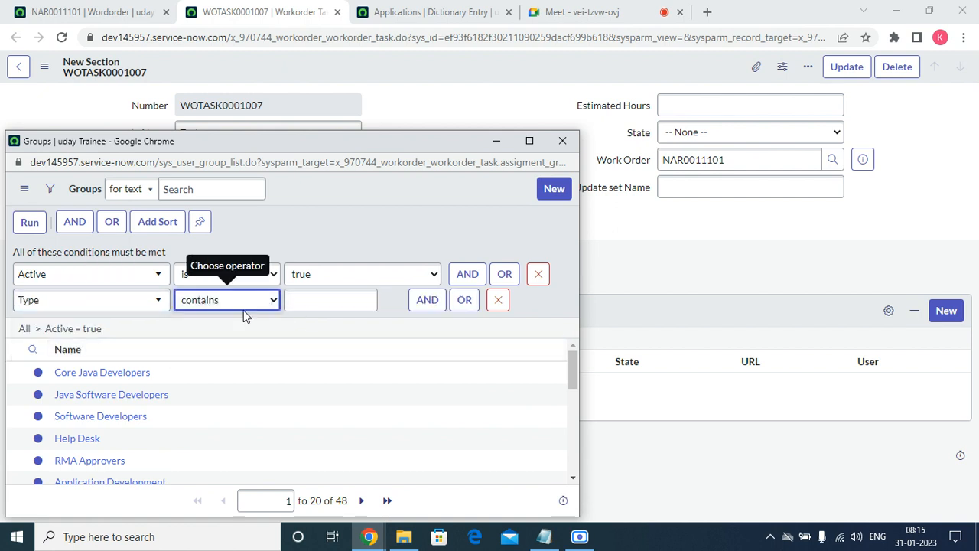
{"action": "left_click", "coordinate": [329, 295]}
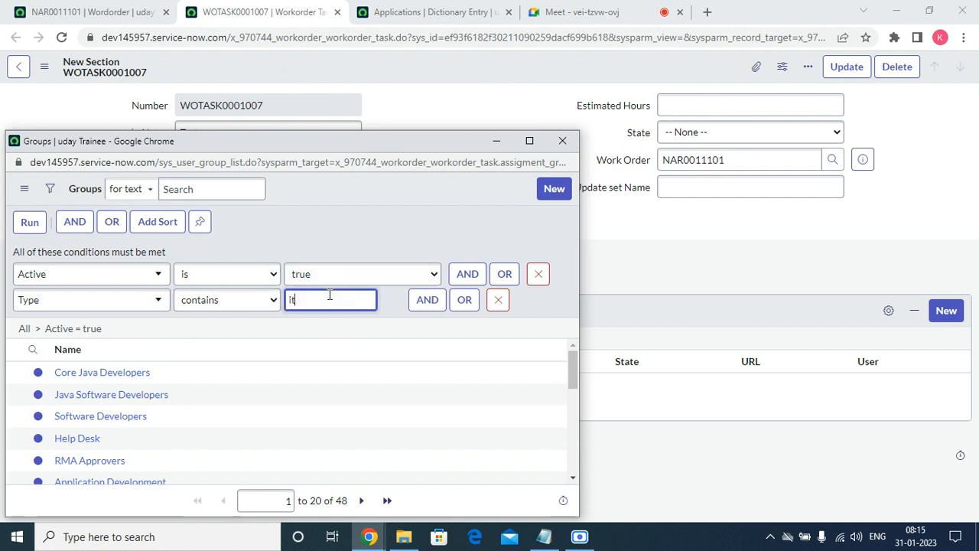
{"action": "type", "text": "itil"}
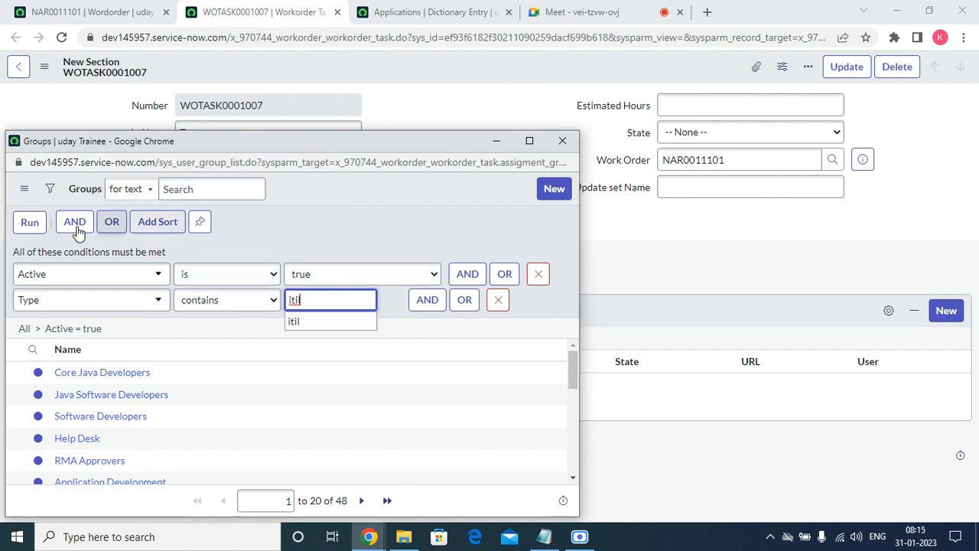
{"action": "left_click", "coordinate": [29, 222]}
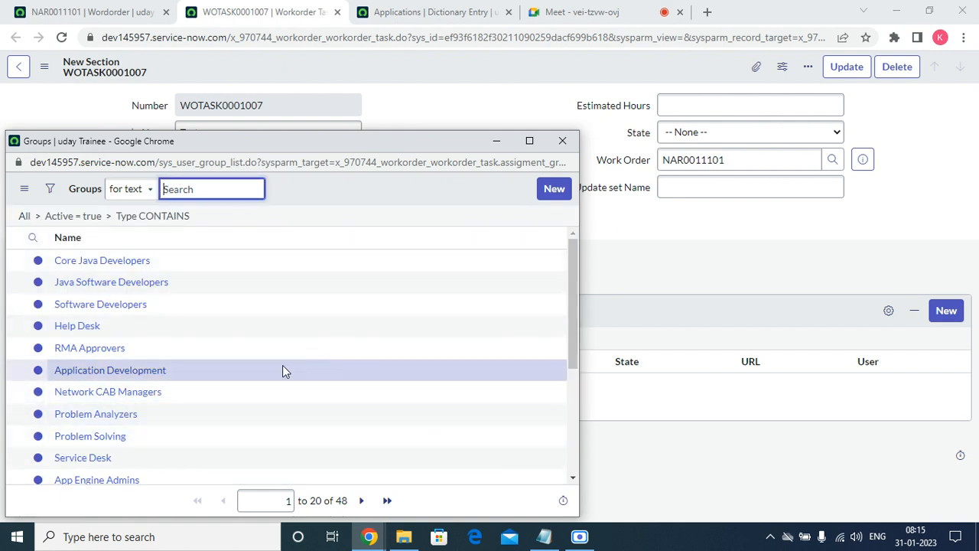
Step: From the work order's favorites, open the System Security Groups list in a separate browser tab and switch to it
{"action": "left_click", "coordinate": [49, 7]}
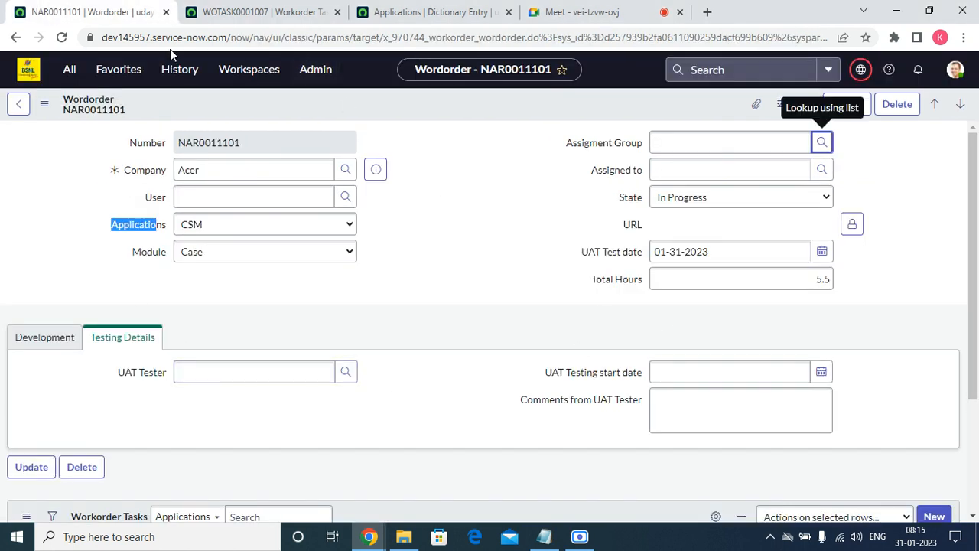
{"action": "left_click", "coordinate": [118, 71]}
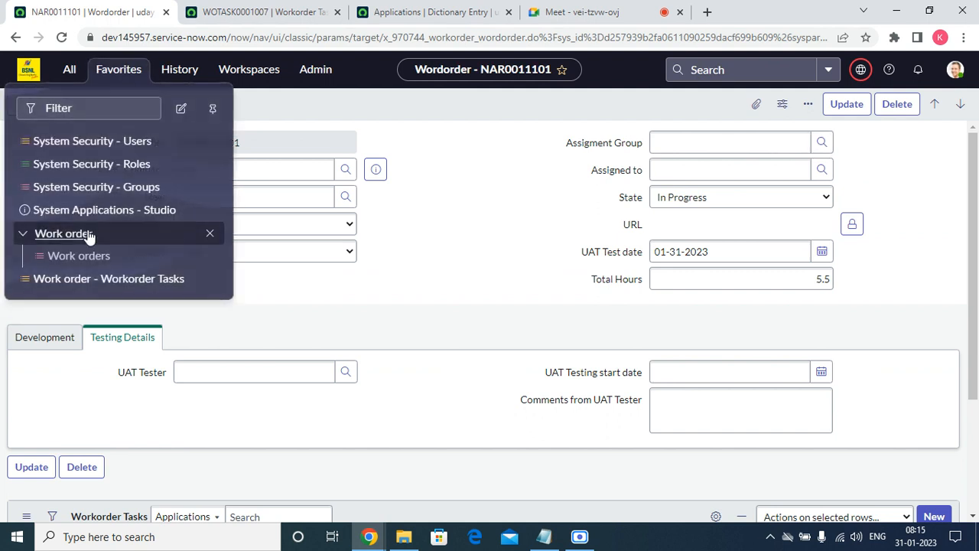
{"action": "right_click", "coordinate": [98, 189]}
{"action": "left_click", "coordinate": [126, 196]}
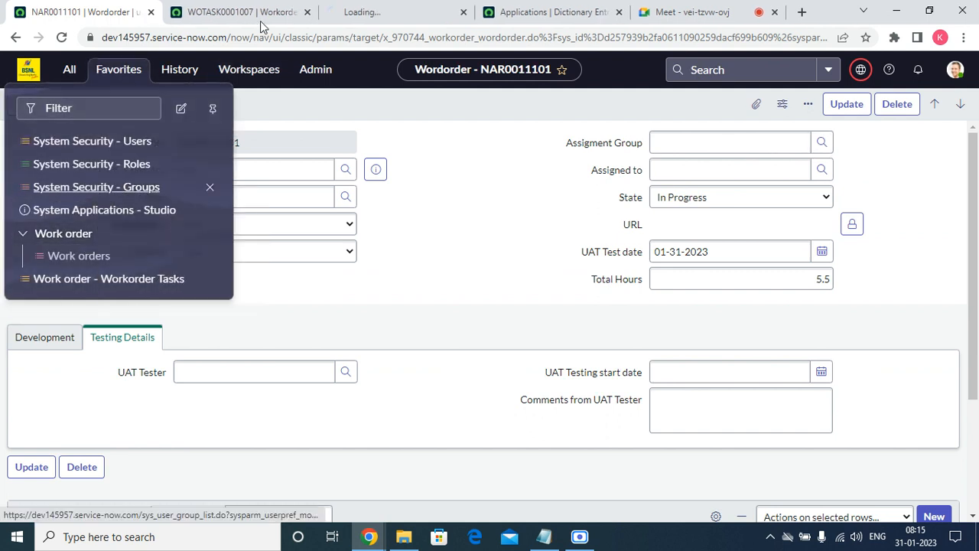
{"action": "left_click", "coordinate": [399, 9]}
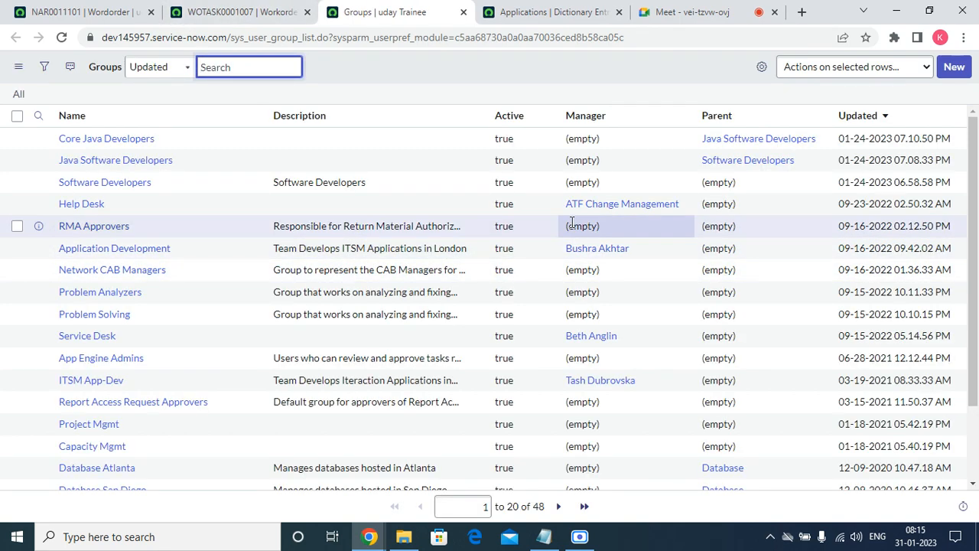
Step: Look through the listed groups and the columns available for the Groups list, leaving the column selection as it is
{"action": "scroll", "coordinate": [482, 369], "scroll_direction": "down", "scroll_amount": 2}
{"action": "scroll", "coordinate": [478, 371], "scroll_direction": "down", "scroll_amount": 2}
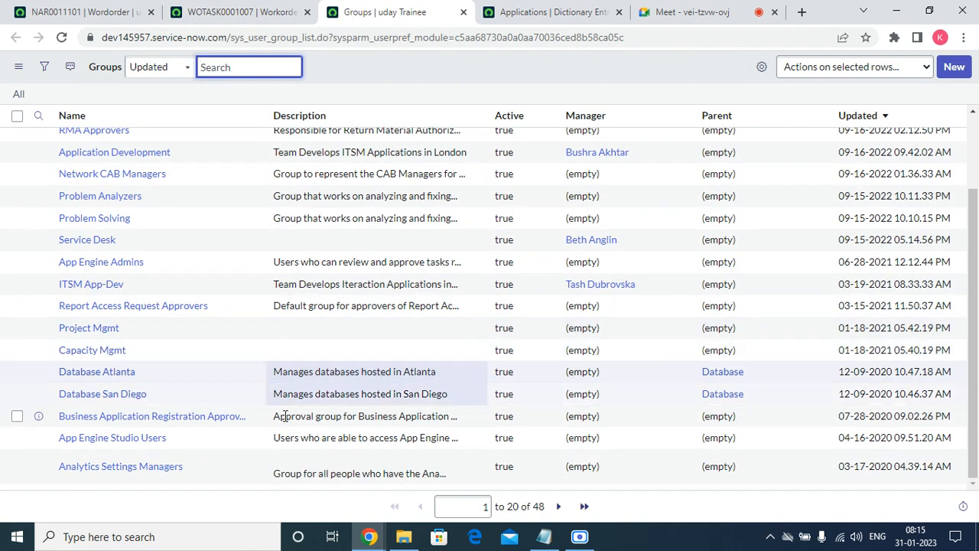
{"action": "scroll", "coordinate": [141, 439], "scroll_direction": "up", "scroll_amount": 4}
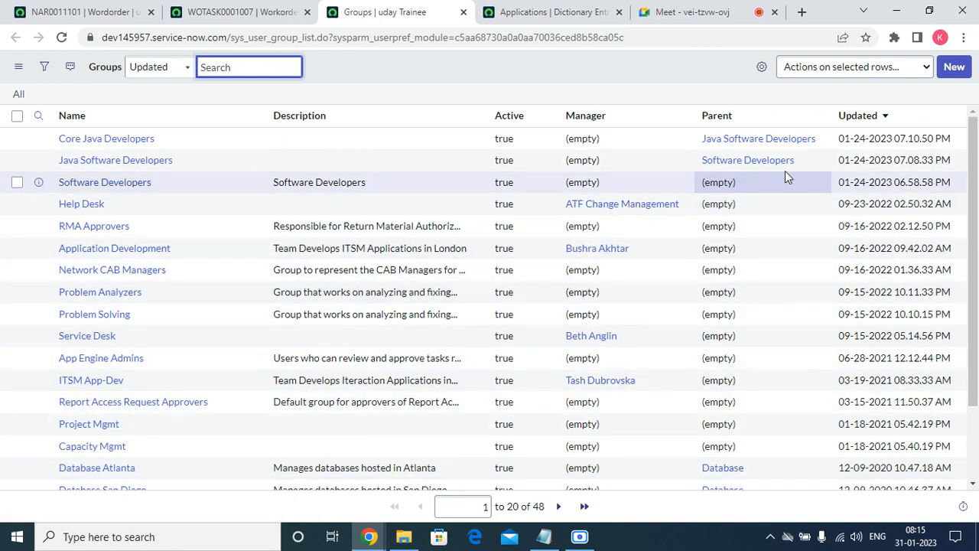
{"action": "left_click", "coordinate": [763, 66]}
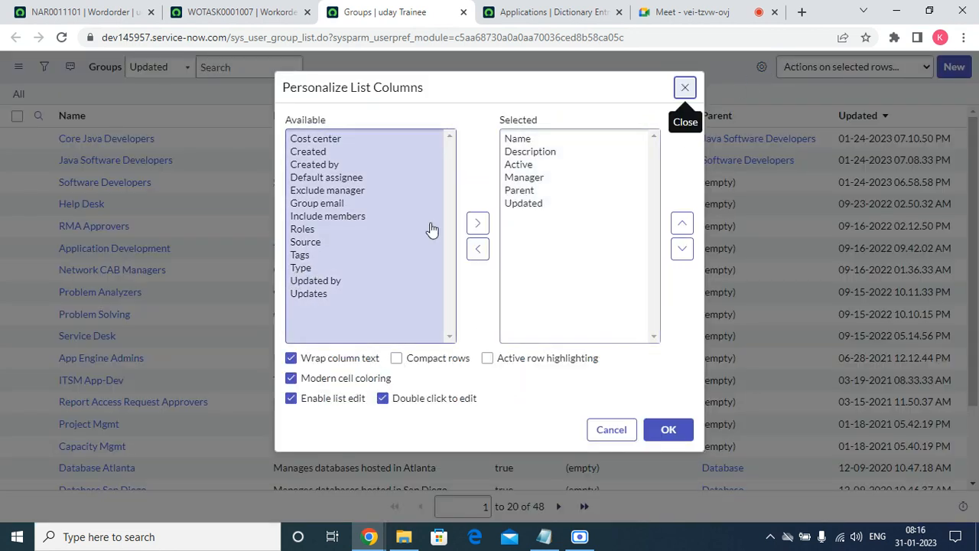
{"action": "left_click", "coordinate": [685, 87]}
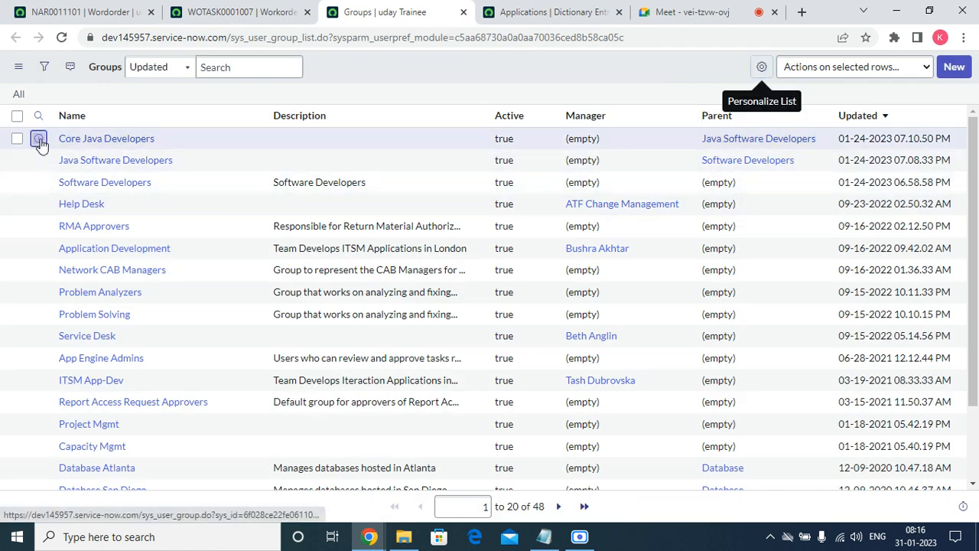
Step: Open the Core Java Developers group record in a separate browser tab and switch to it
{"action": "right_click", "coordinate": [38, 139]}
{"action": "left_click", "coordinate": [84, 150]}
{"action": "left_click", "coordinate": [438, 7]}
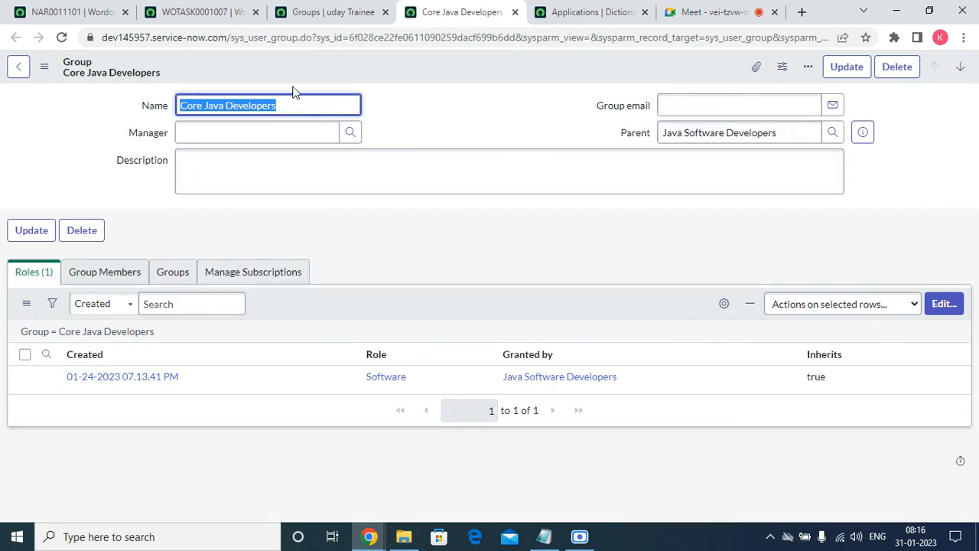
Step: Edit the Group form layout in the Global application, add the Type field directly below Parent, and save the layout
{"action": "right_click", "coordinate": [329, 67]}
{"action": "mouse_move", "coordinate": [395, 129]}
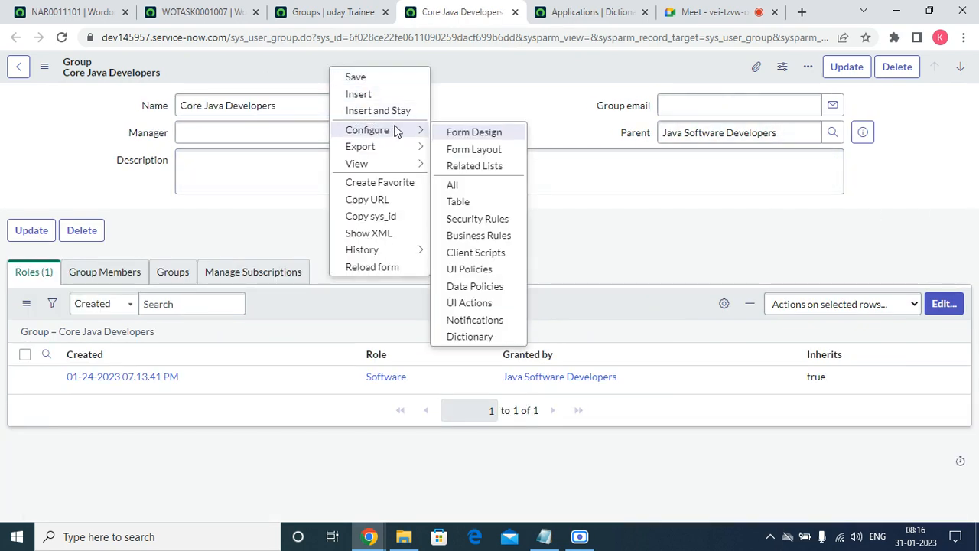
{"action": "left_click", "coordinate": [479, 148]}
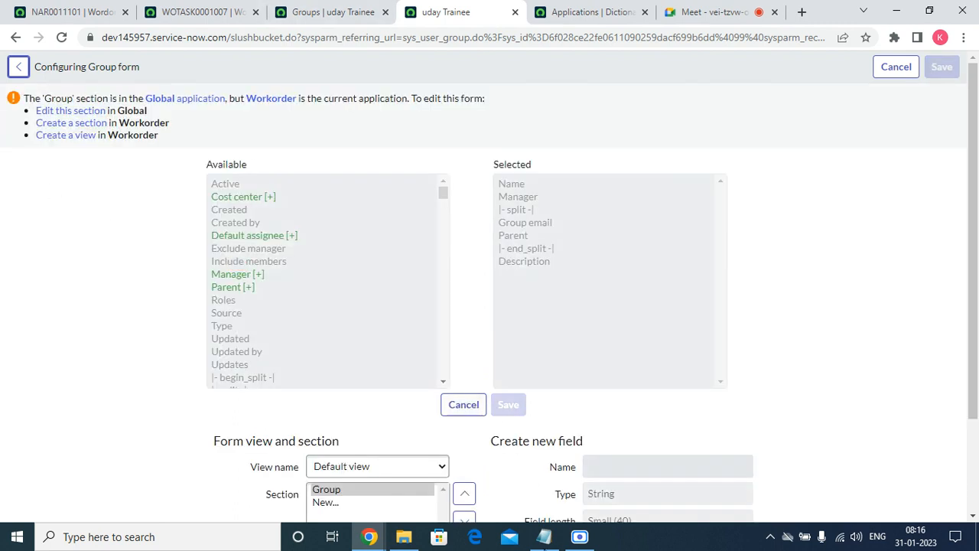
{"action": "left_click", "coordinate": [66, 113]}
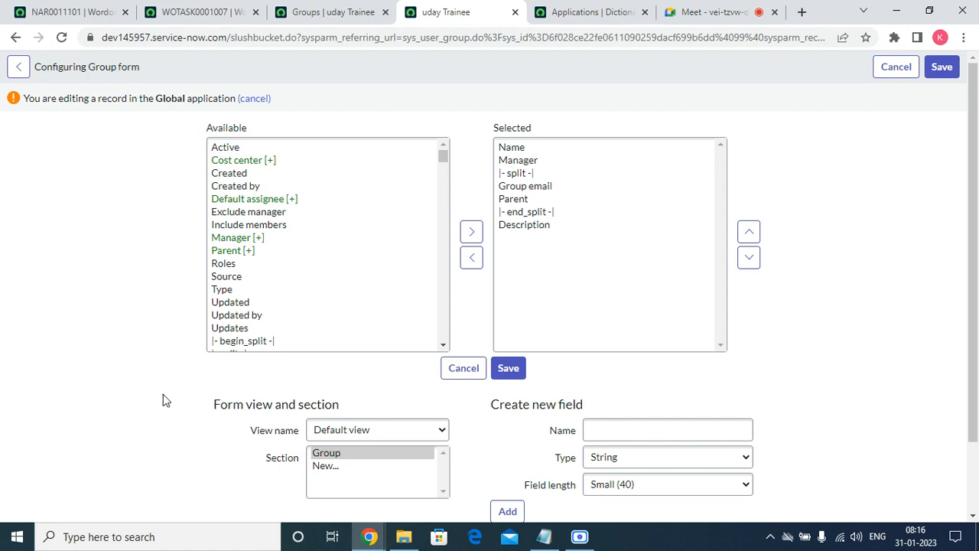
{"action": "left_click", "coordinate": [237, 291]}
{"action": "left_click_drag", "start_coordinate": [237, 295], "coordinate": [494, 227]}
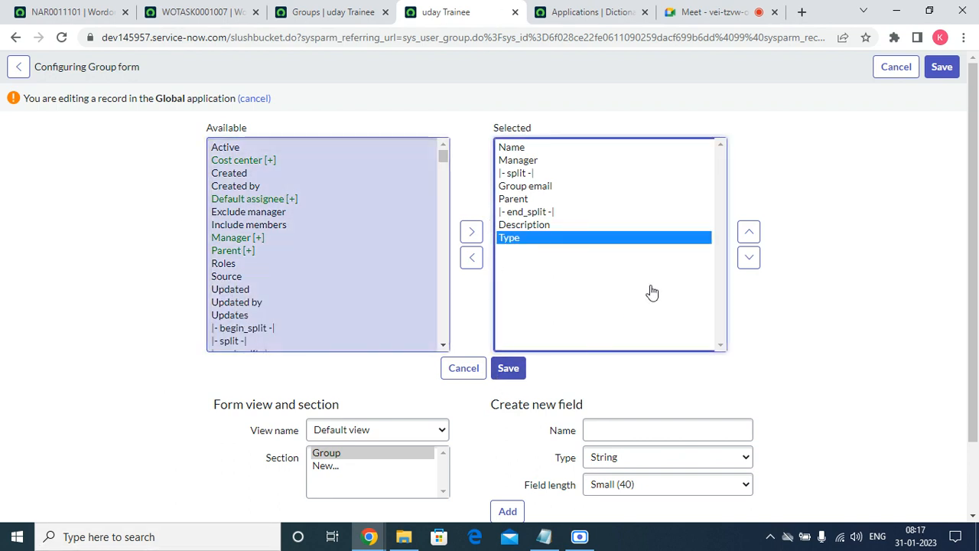
{"action": "left_click", "coordinate": [749, 232]}
{"action": "left_click", "coordinate": [748, 232]}
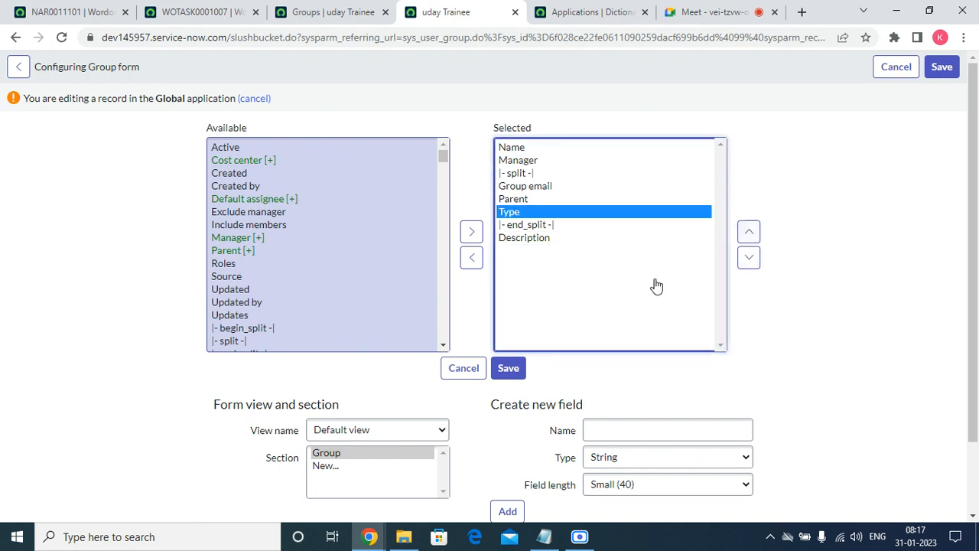
{"action": "left_click", "coordinate": [508, 367]}
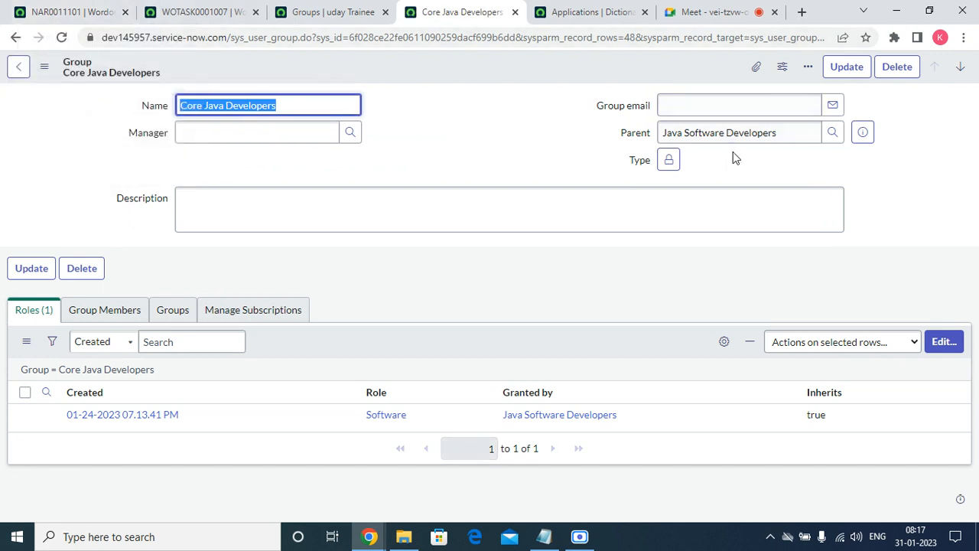
Step: Set the Type of the Core Java Developers group to itil and update the record
{"action": "left_click", "coordinate": [666, 162]}
{"action": "left_click", "coordinate": [736, 286]}
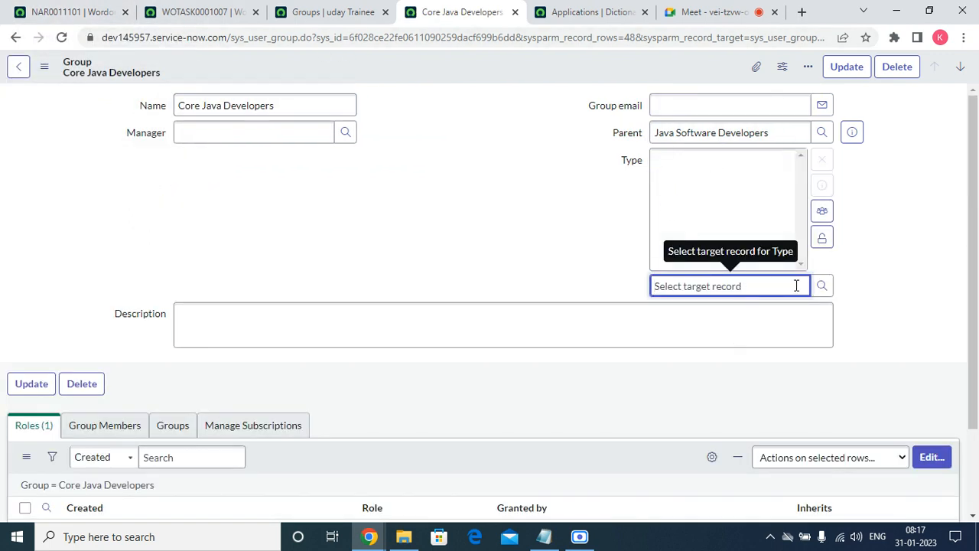
{"action": "left_click", "coordinate": [822, 286]}
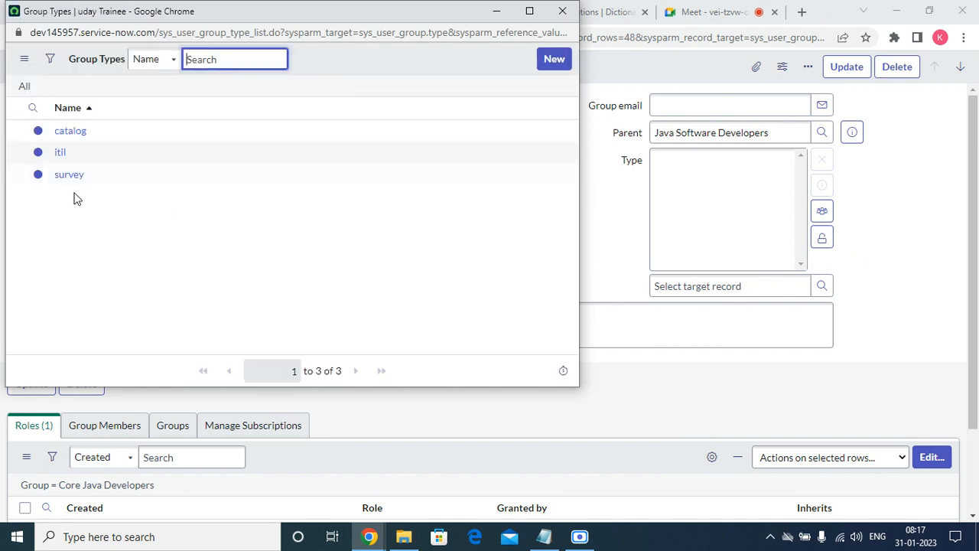
{"action": "left_click", "coordinate": [61, 153]}
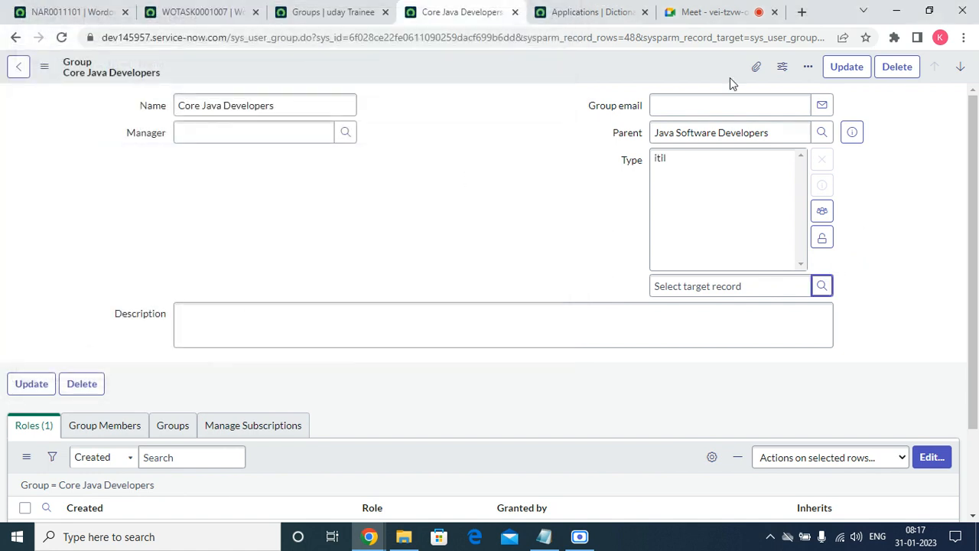
{"action": "left_click", "coordinate": [848, 67]}
Step: Filter the Groups list to records whose Type contains itil and run the filter
{"action": "left_click", "coordinate": [345, 23]}
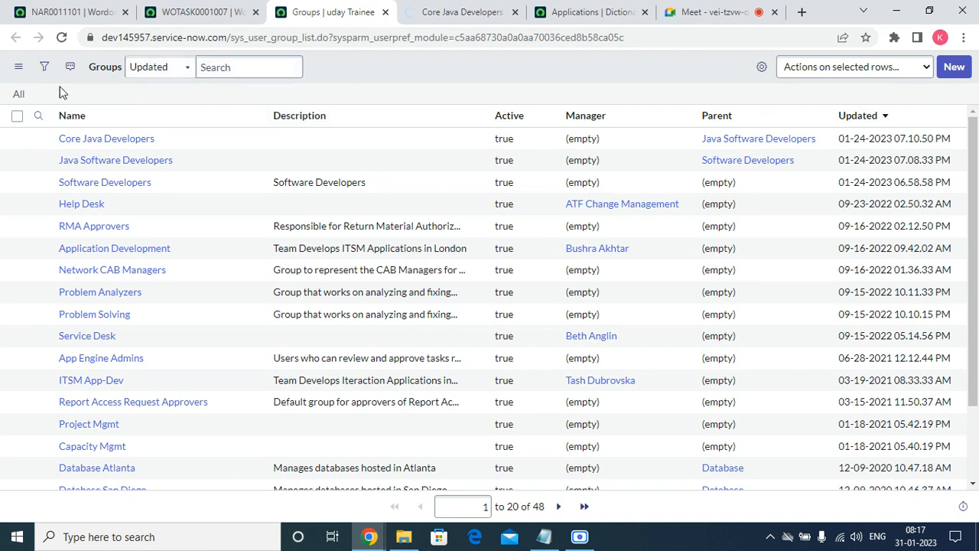
{"action": "left_click", "coordinate": [43, 67]}
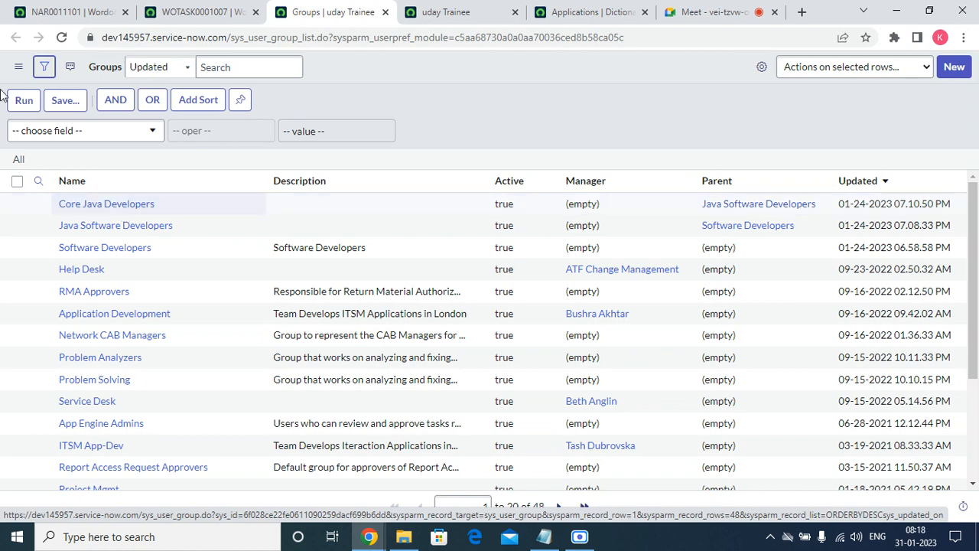
{"action": "left_click", "coordinate": [107, 131]}
{"action": "type", "text": "ty"}
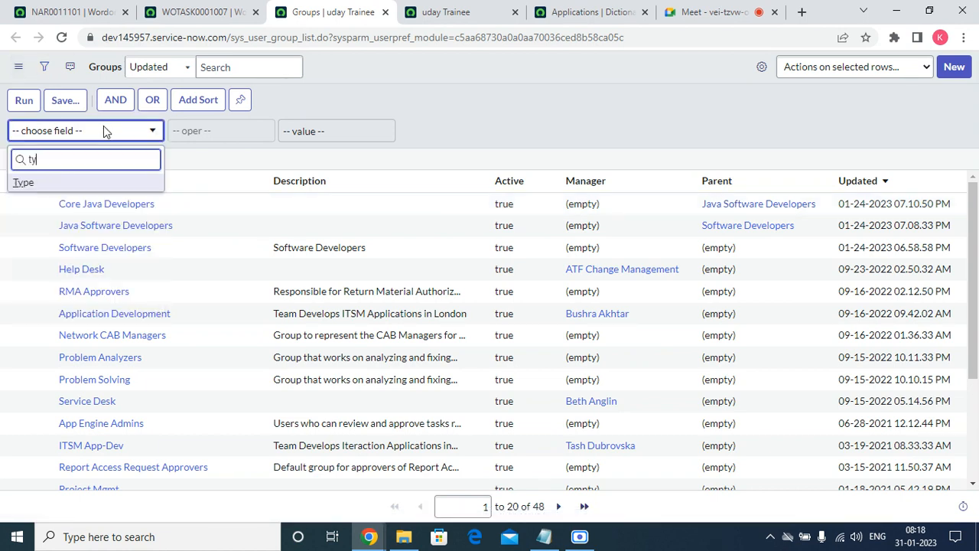
{"action": "key", "text": "Return"}
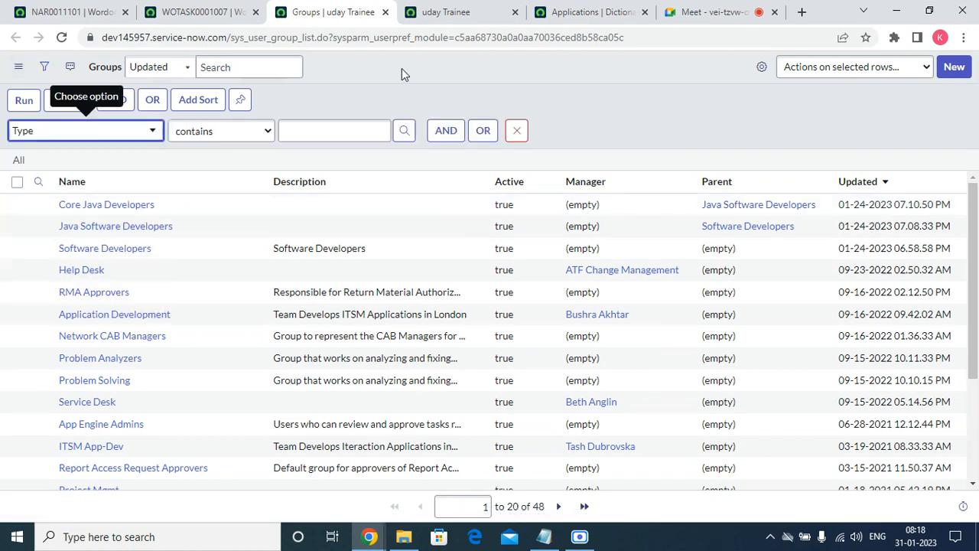
{"action": "left_click", "coordinate": [311, 136]}
{"action": "left_click", "coordinate": [316, 136]}
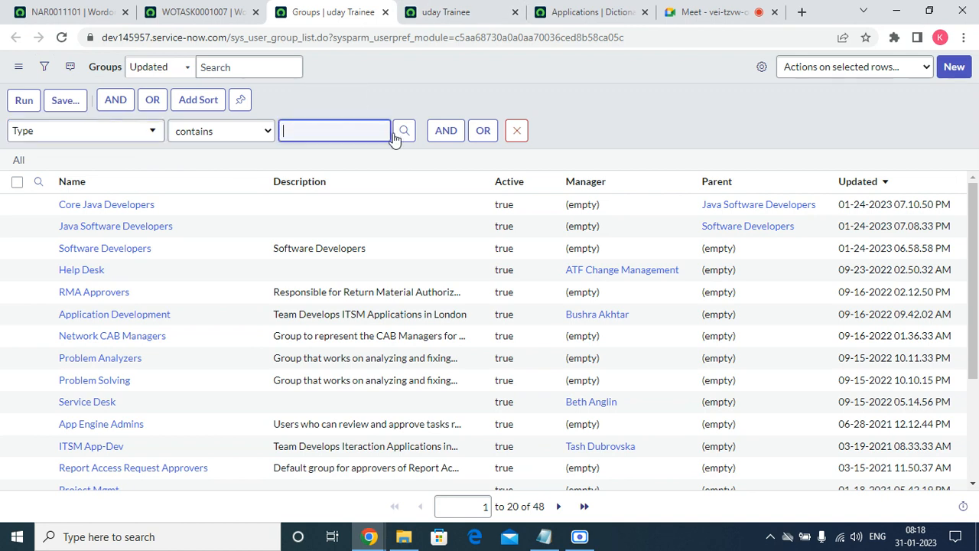
{"action": "left_click", "coordinate": [402, 131]}
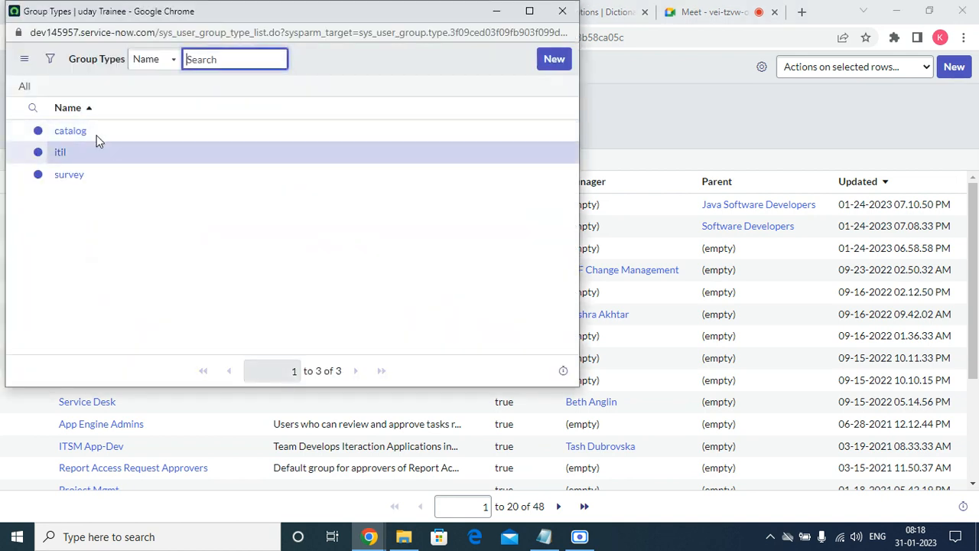
{"action": "left_click", "coordinate": [61, 151]}
{"action": "left_click", "coordinate": [25, 102]}
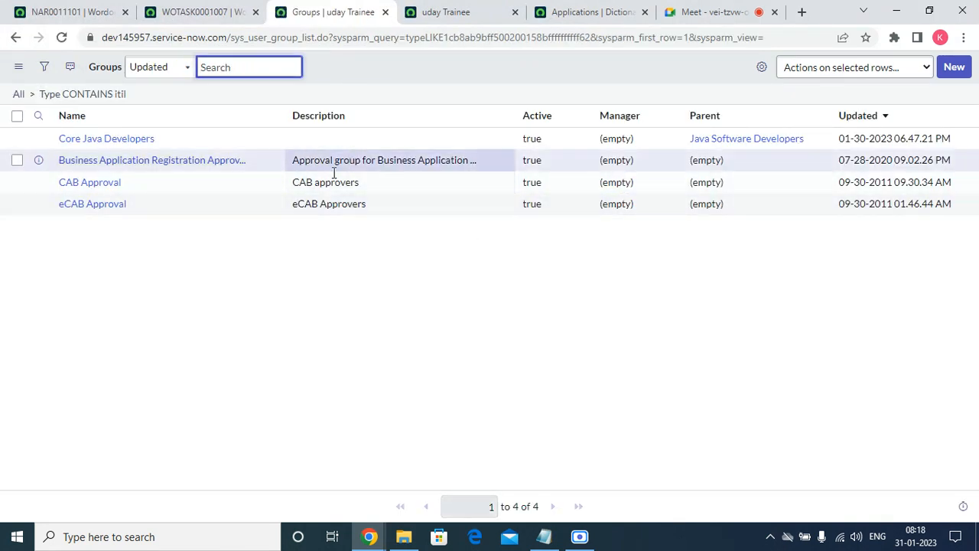
Step: Copy the query of the Type CONTAINS itil filter from the Groups list
{"action": "right_click", "coordinate": [79, 99]}
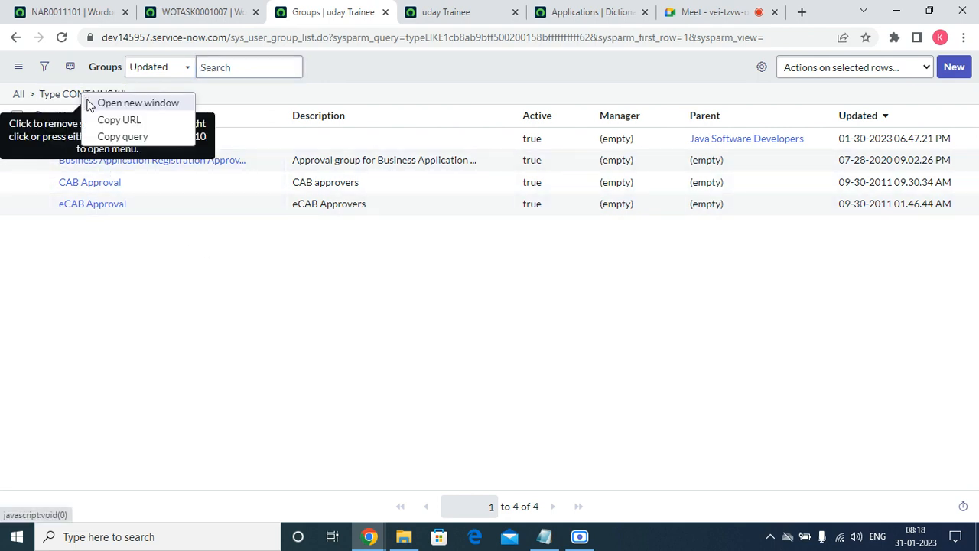
{"action": "left_click", "coordinate": [122, 137]}
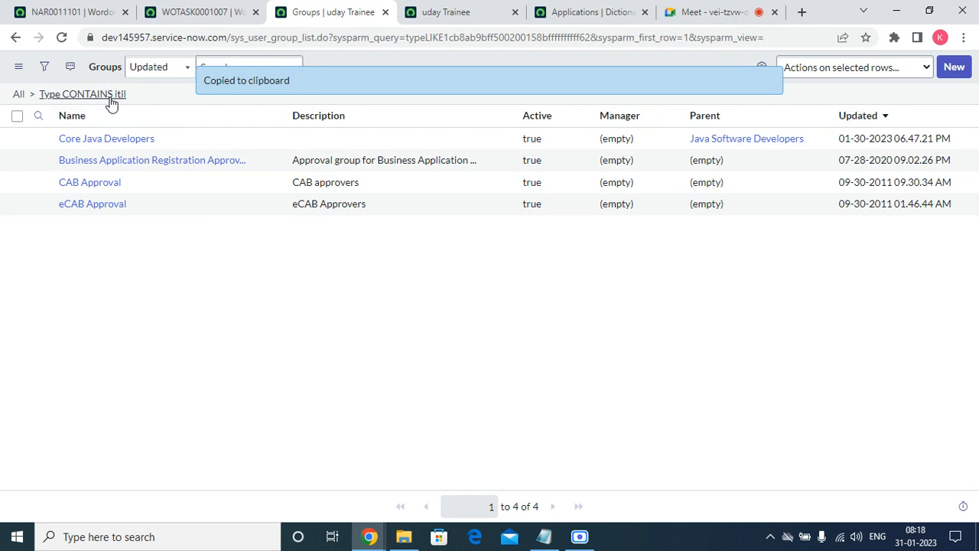
{"action": "right_click", "coordinate": [111, 100]}
{"action": "left_click", "coordinate": [138, 142]}
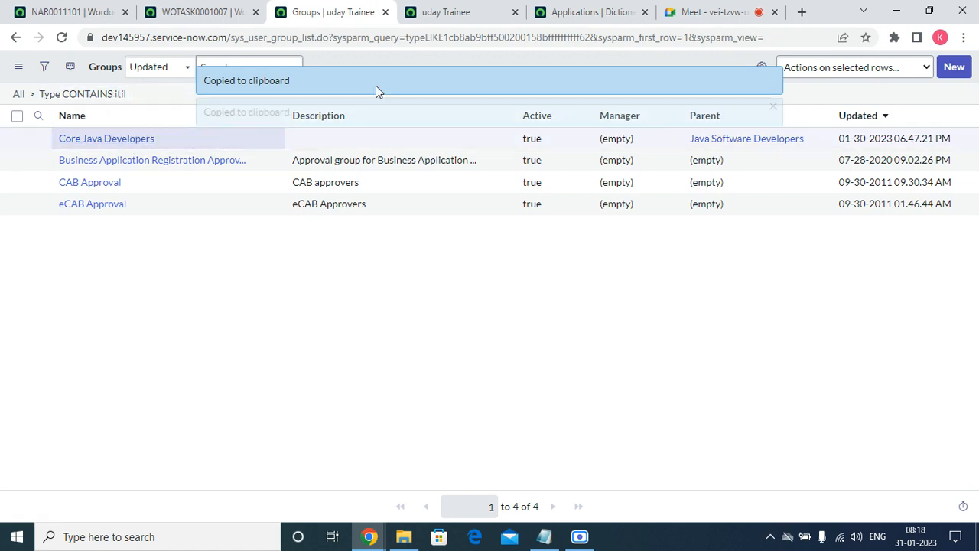
Step: Return from the Group form layout page to the Core Java Developers record and check its Type
{"action": "left_click", "coordinate": [491, 21]}
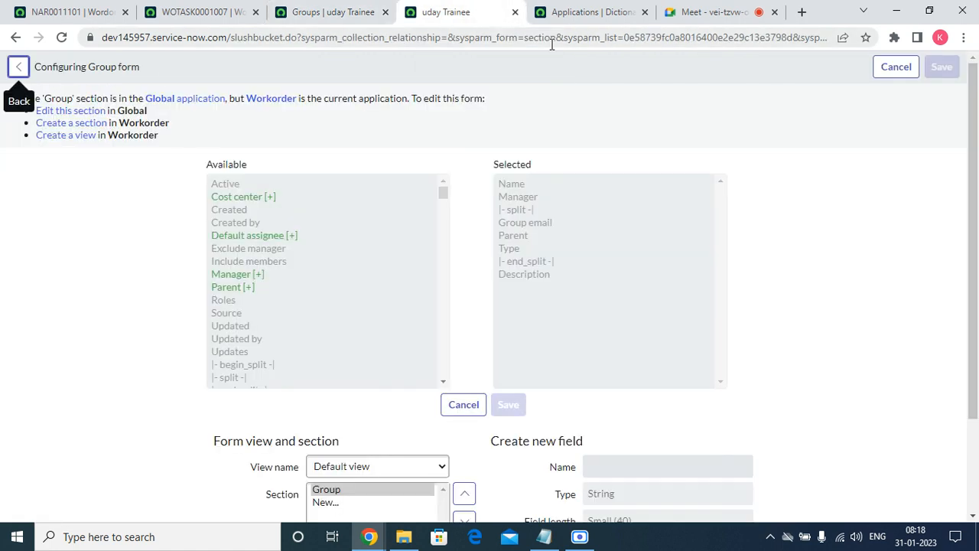
{"action": "left_click", "coordinate": [562, 19]}
{"action": "left_click", "coordinate": [463, 19]}
{"action": "left_click", "coordinate": [16, 37]}
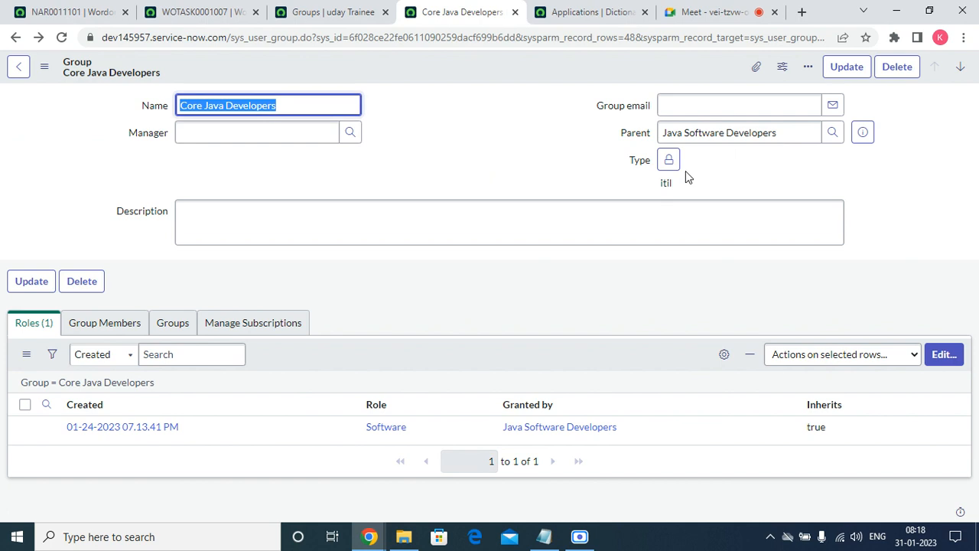
Step: Check the groups offered by the Assigment Group lookup on task WOTASK0001007, and close the lookup without choosing one
{"action": "left_click", "coordinate": [239, 14]}
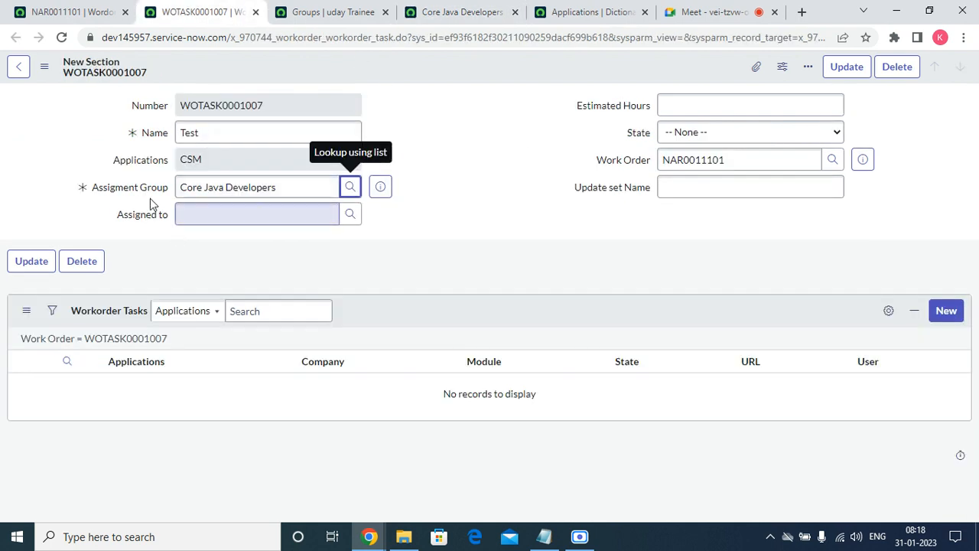
{"action": "left_click", "coordinate": [350, 187]}
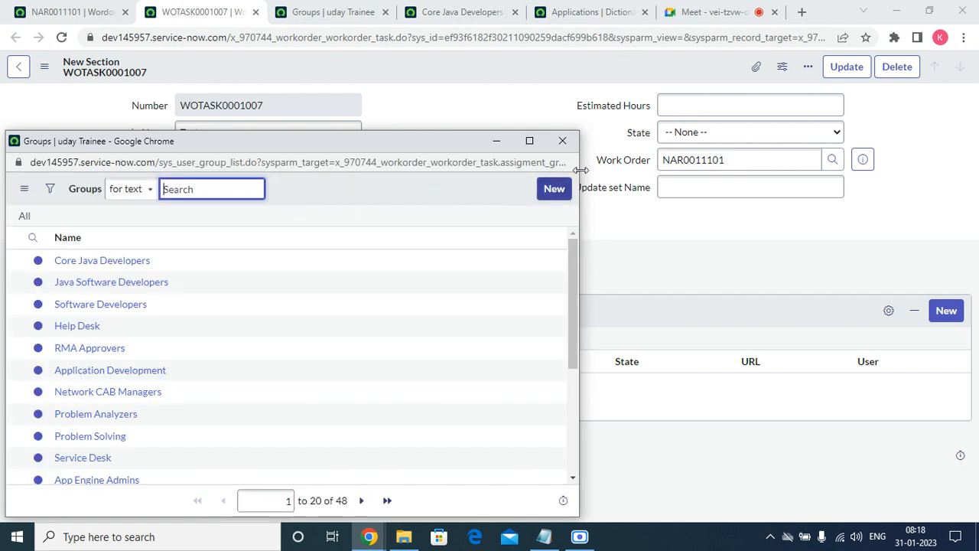
{"action": "left_click", "coordinate": [562, 141]}
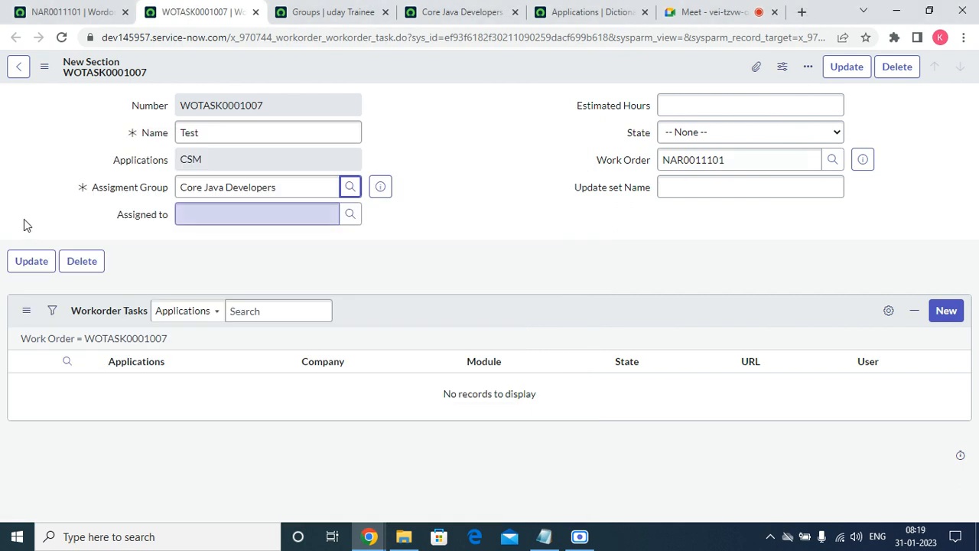
Step: Open the Assigment Group field's dictionary entry and open its x_970744_workorder_workorder_task override in a separate browser tab
{"action": "right_click", "coordinate": [130, 189]}
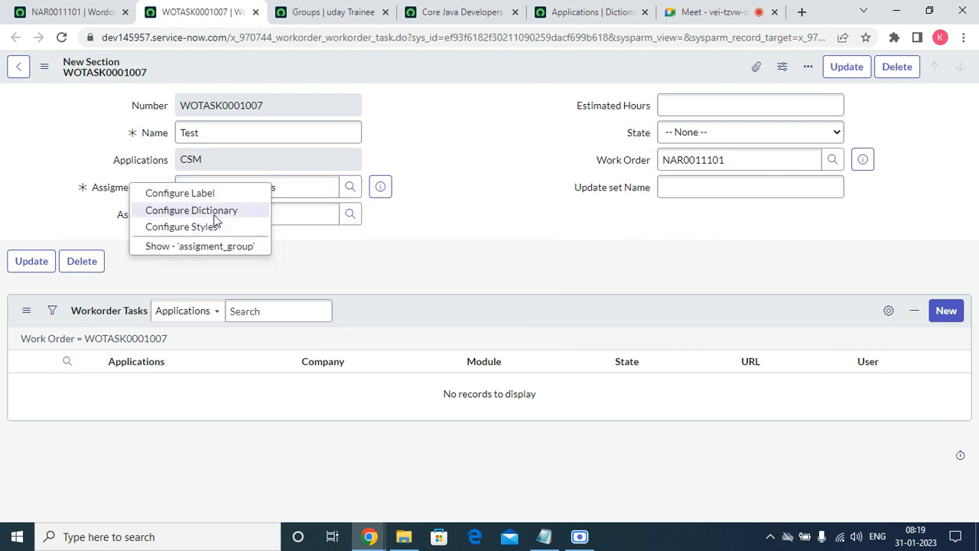
{"action": "left_click", "coordinate": [215, 214]}
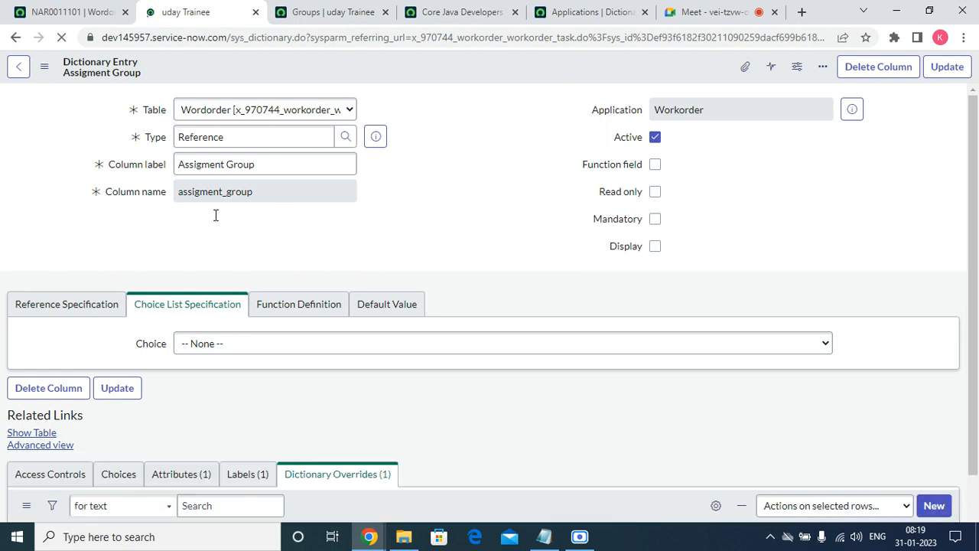
{"action": "scroll", "coordinate": [762, 400], "scroll_direction": "down", "scroll_amount": 3}
{"action": "scroll", "coordinate": [763, 400], "scroll_direction": "down", "scroll_amount": 1}
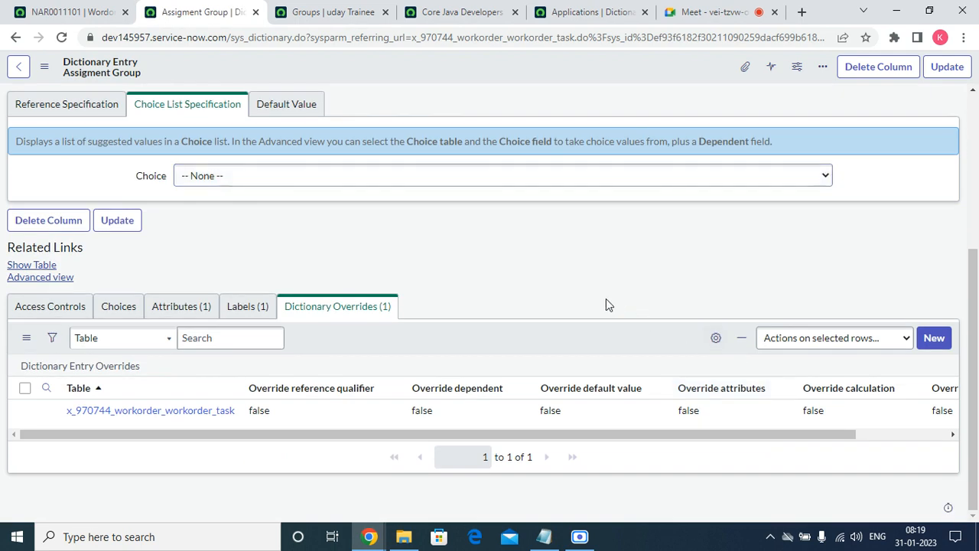
{"action": "left_click", "coordinate": [134, 413]}
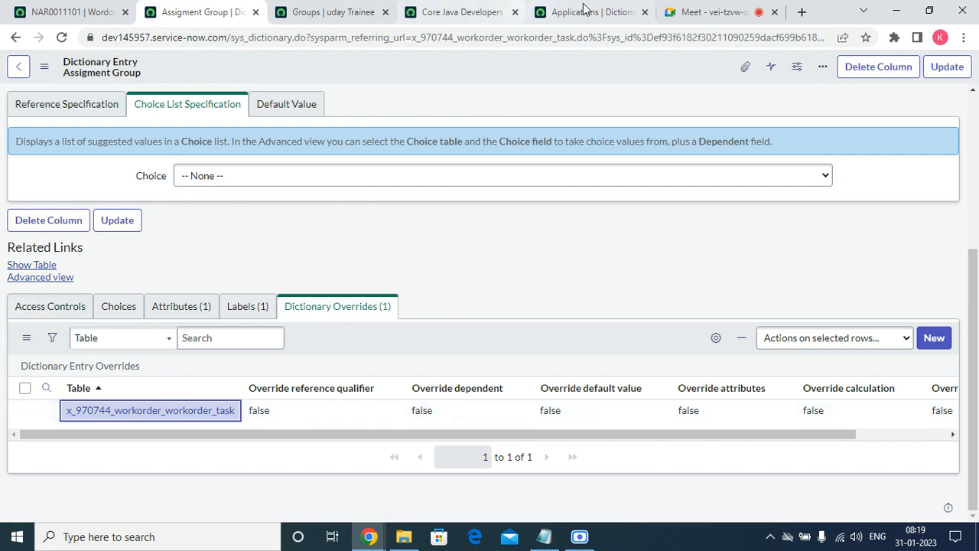
{"action": "right_click", "coordinate": [46, 410]}
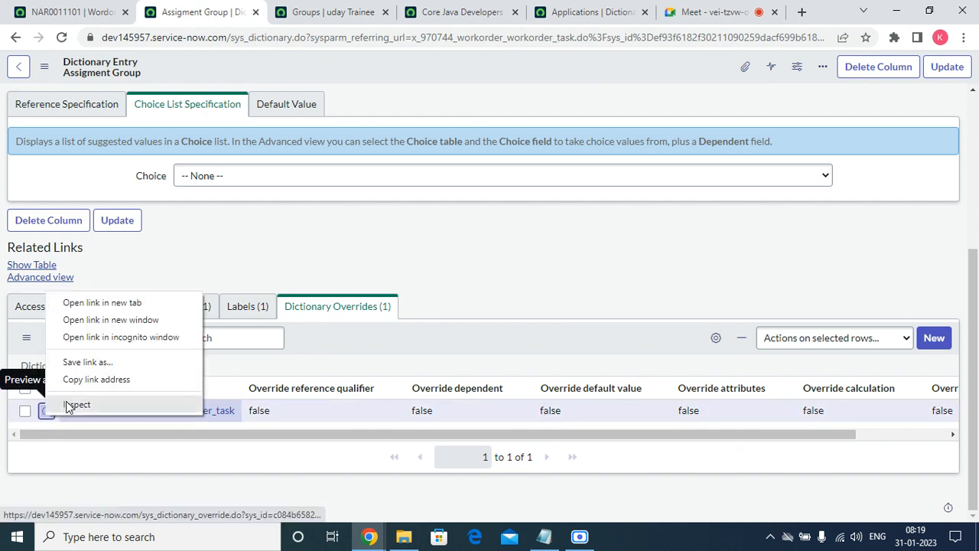
{"action": "left_click", "coordinate": [102, 303]}
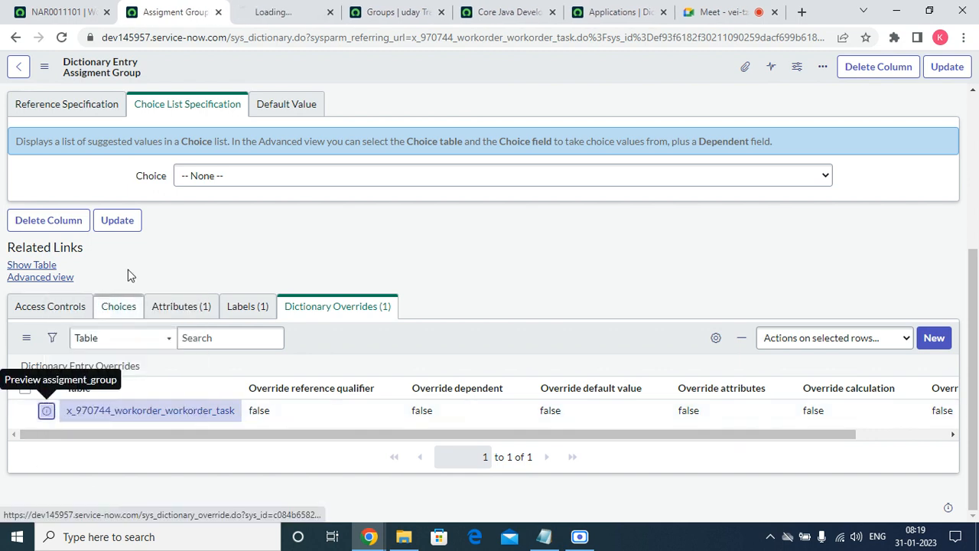
{"action": "left_click", "coordinate": [381, 10]}
{"action": "left_click", "coordinate": [287, 12]}
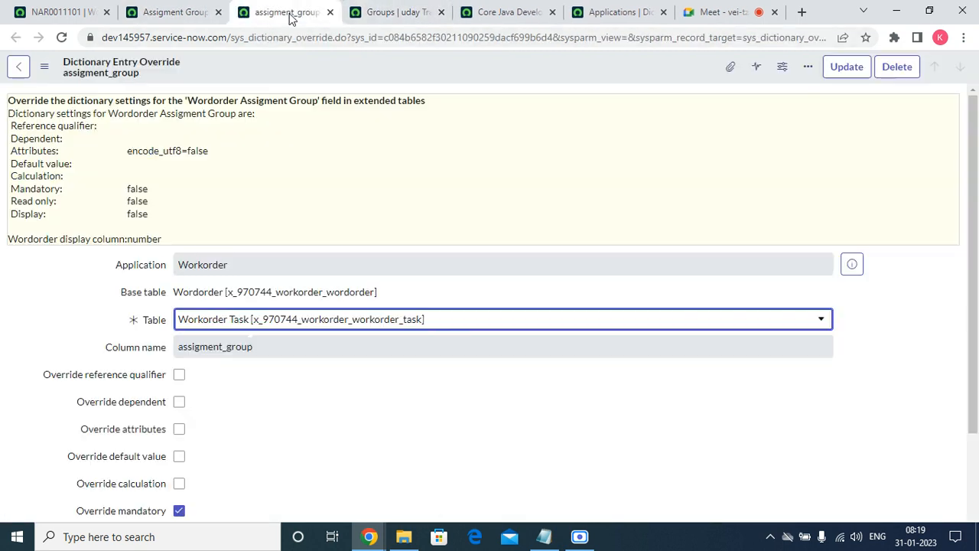
Step: Enable Override reference qualifier for the Workorder Task table, paste the copied itil group query as the Reference qualifier, and save the override
{"action": "left_click_drag", "start_coordinate": [973, 138], "coordinate": [971, 253]}
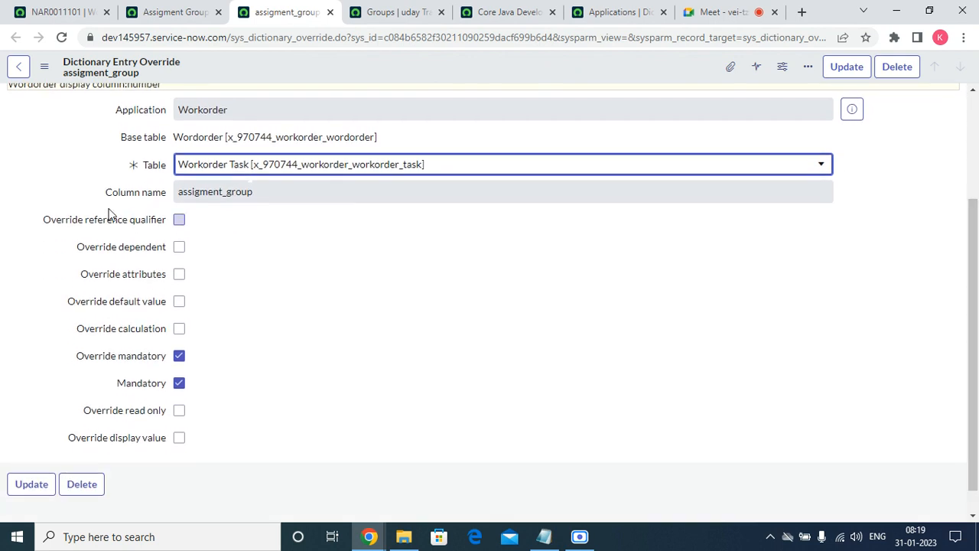
{"action": "left_click", "coordinate": [178, 221]}
{"action": "left_click", "coordinate": [184, 244]}
{"action": "right_click", "coordinate": [186, 246]}
{"action": "left_click", "coordinate": [238, 357]}
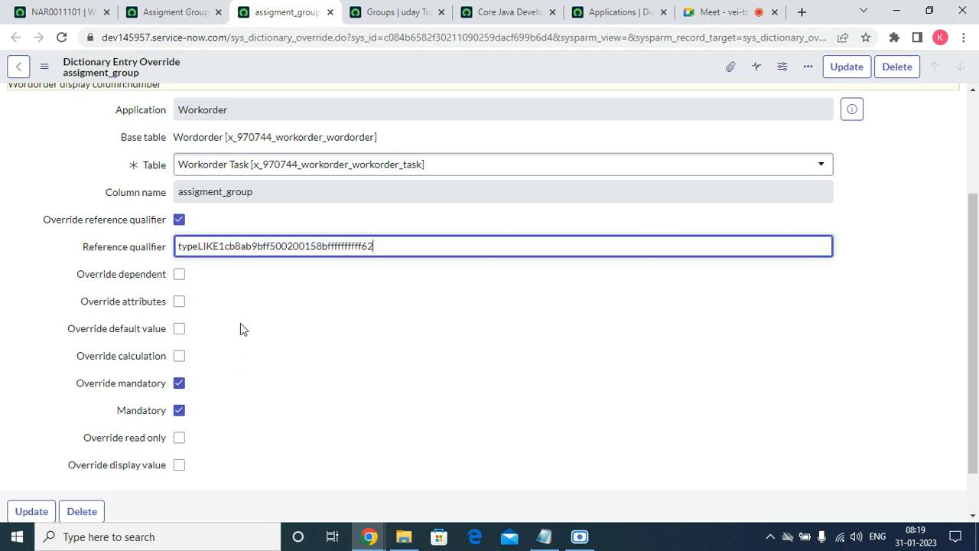
{"action": "right_click", "coordinate": [378, 56]}
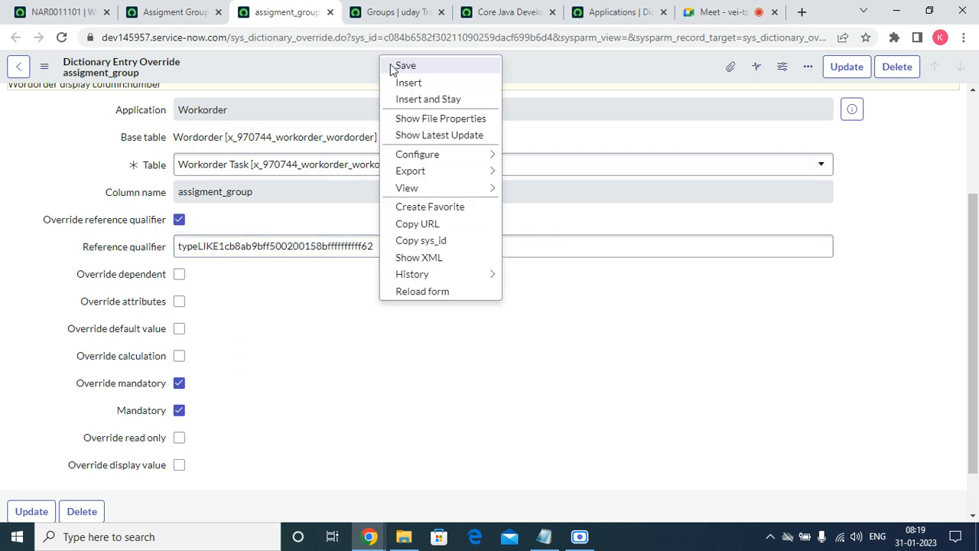
{"action": "left_click", "coordinate": [405, 66]}
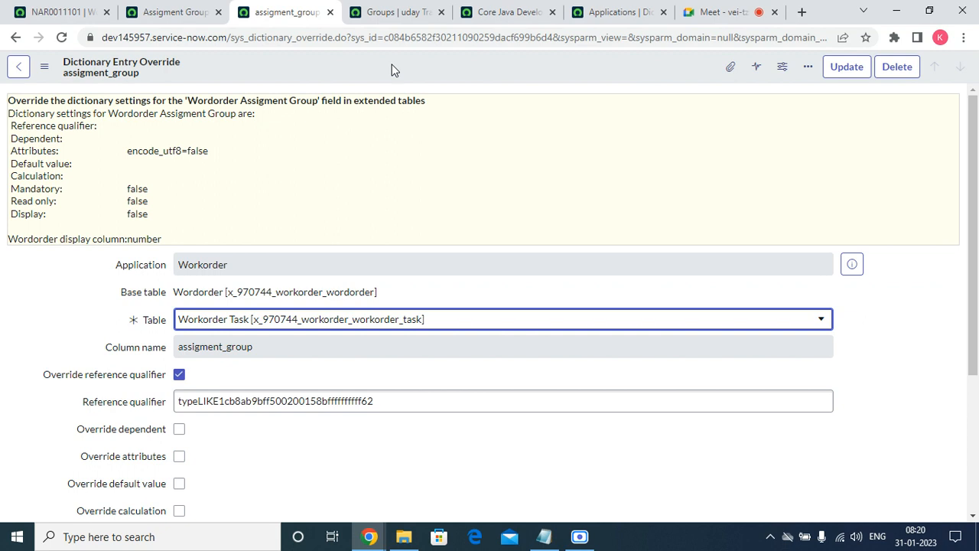
{"action": "right_click", "coordinate": [470, 72]}
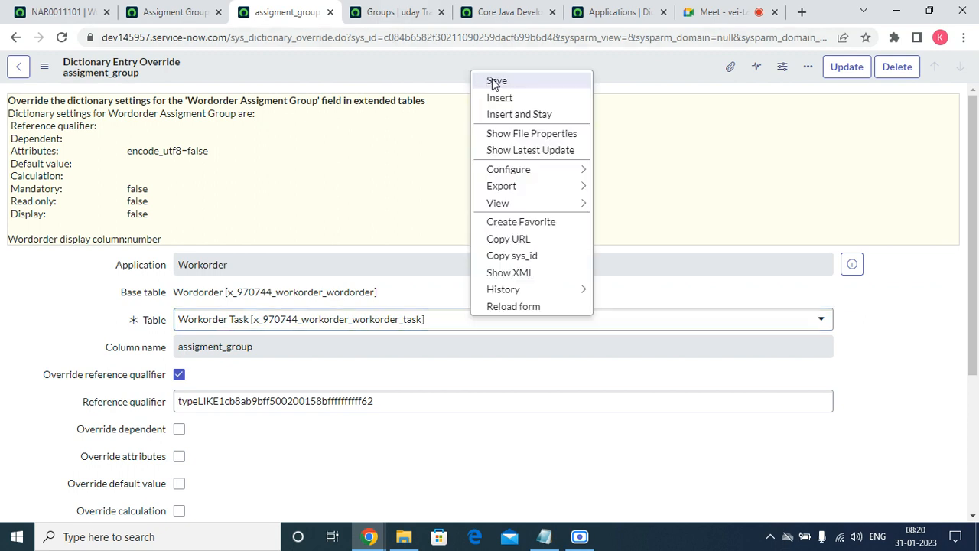
{"action": "left_click", "coordinate": [490, 80]}
Step: Open the related task of work order NAR0011101 in a new browser tab and check the groups offered by its Assigment Group lookup
{"action": "left_click", "coordinate": [173, 13]}
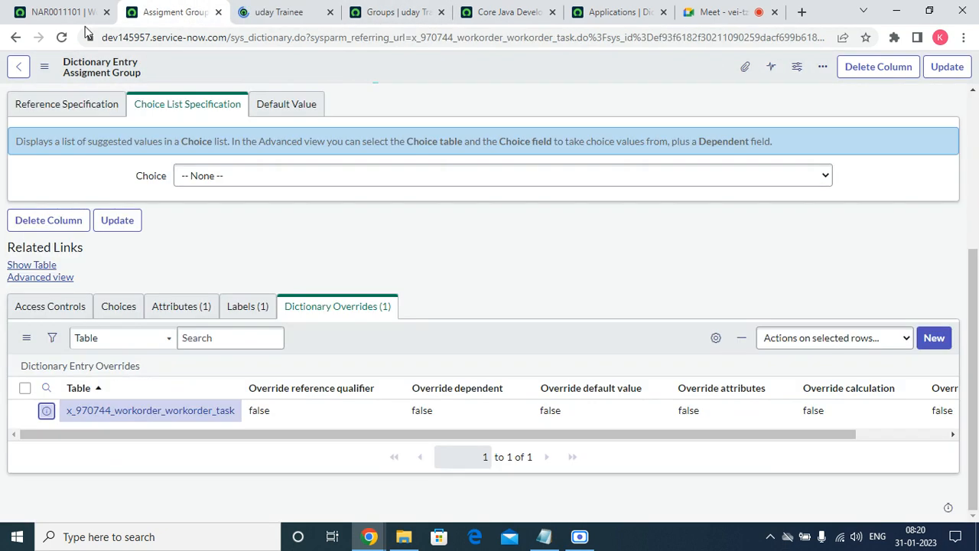
{"action": "left_click", "coordinate": [61, 12]}
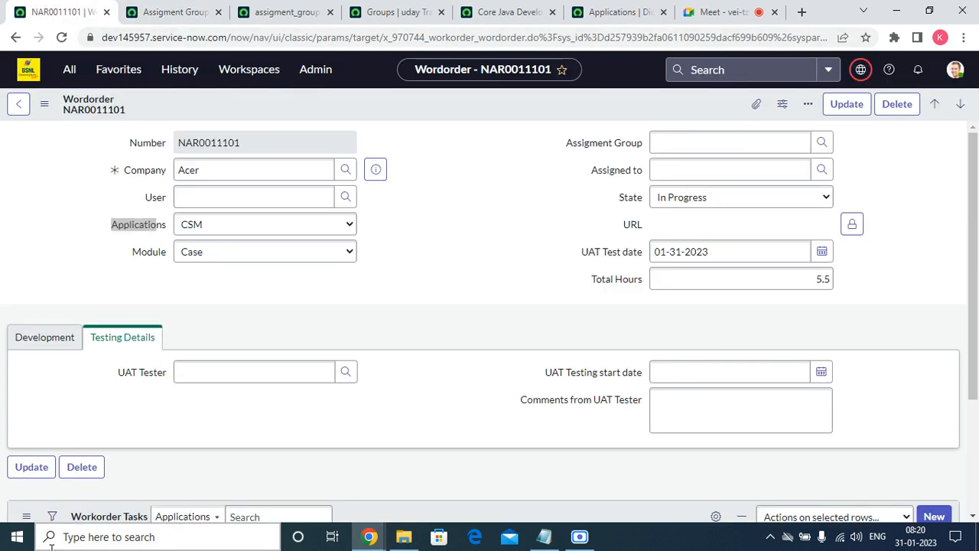
{"action": "scroll", "coordinate": [115, 405], "scroll_direction": "down", "scroll_amount": 2}
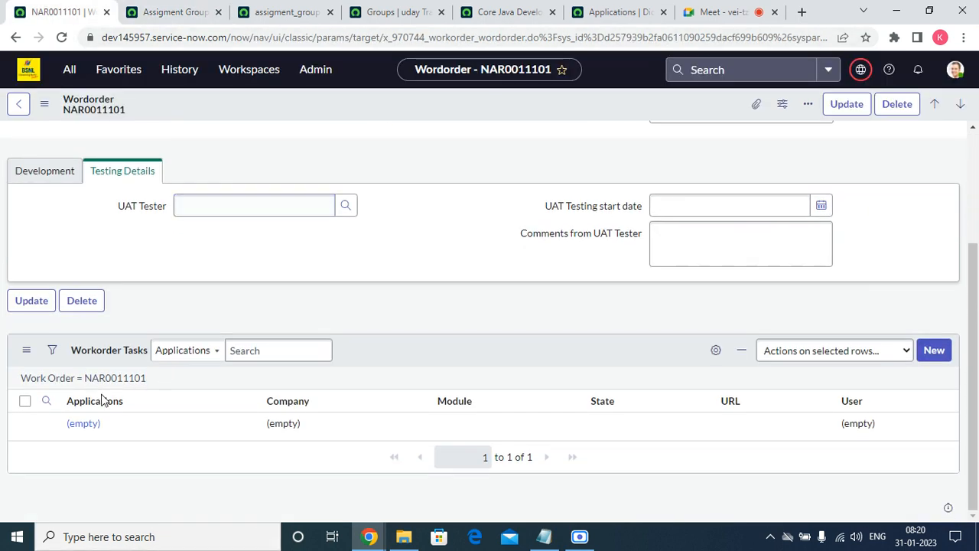
{"action": "right_click", "coordinate": [47, 422]}
{"action": "left_click", "coordinate": [89, 308]}
{"action": "left_click", "coordinate": [157, 9]}
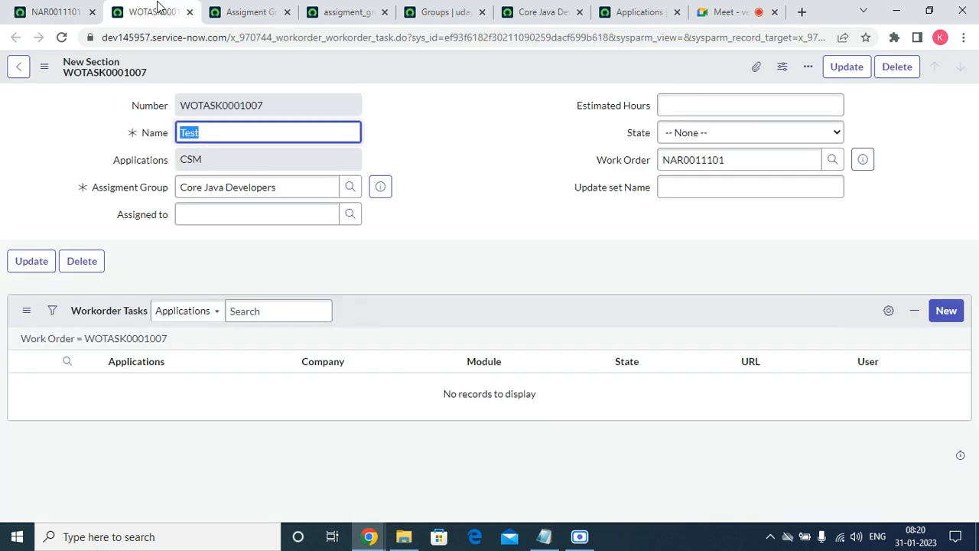
{"action": "left_click", "coordinate": [346, 188]}
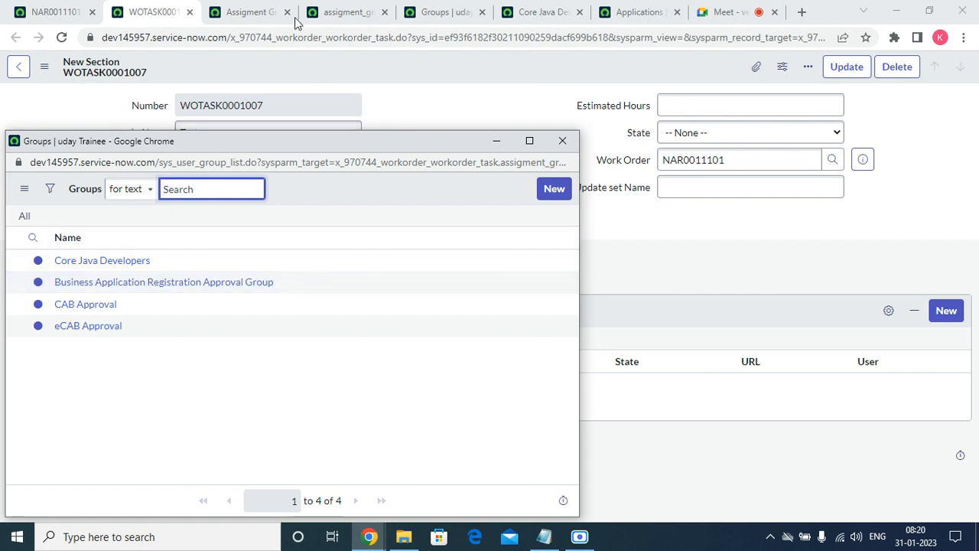
Step: Review the assigment_group override, and close the tabs for the Assigment Group dictionary entry, its override, the Groups list and Core Java Developers
{"action": "left_click", "coordinate": [336, 14]}
{"action": "scroll", "coordinate": [314, 260], "scroll_direction": "down", "scroll_amount": 3}
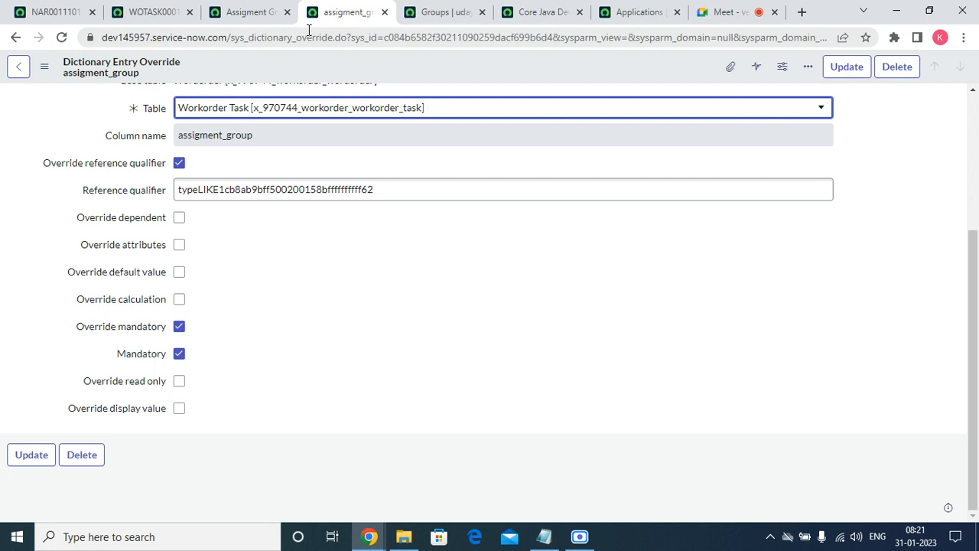
{"action": "left_click", "coordinate": [287, 11]}
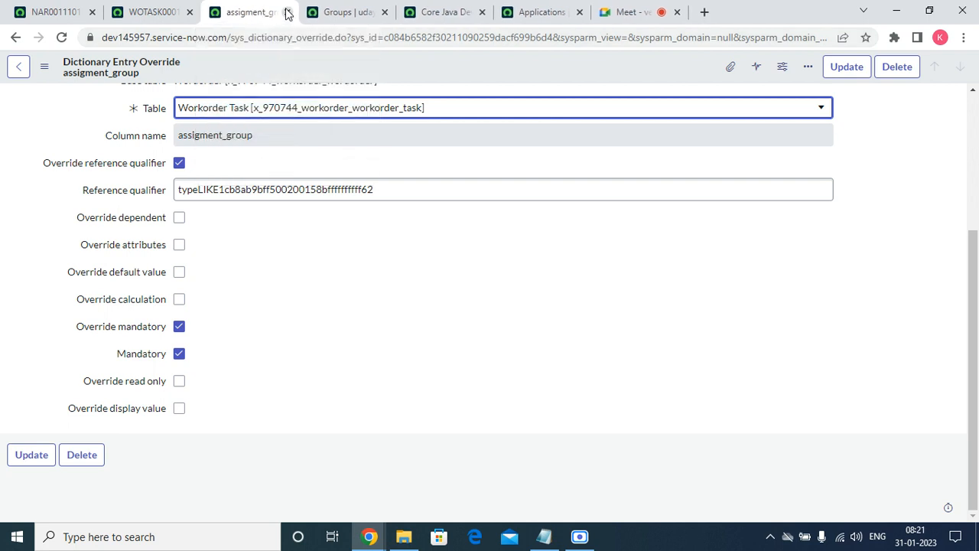
{"action": "left_click", "coordinate": [287, 12]}
{"action": "left_click", "coordinate": [287, 12]}
{"action": "left_click", "coordinate": [287, 11]}
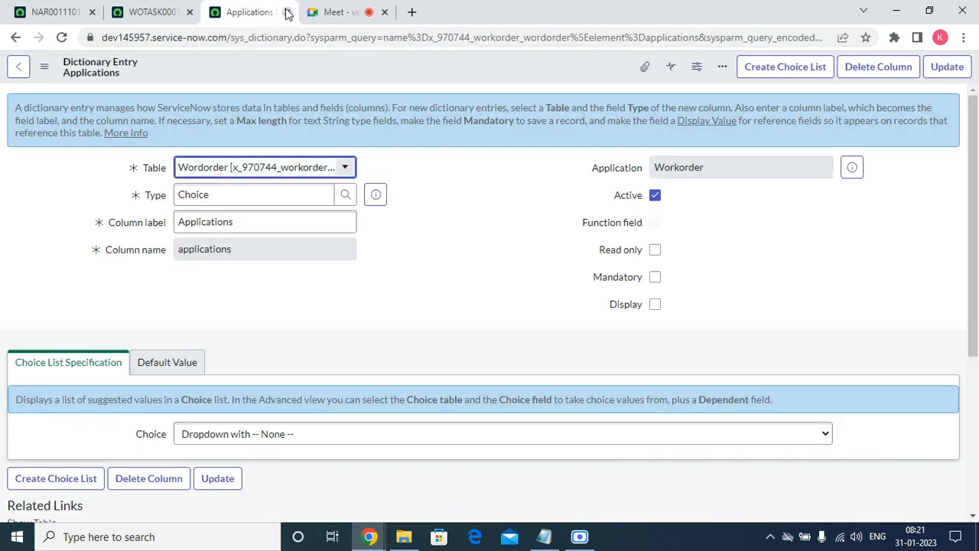
Step: Close the browser tabs of the Applications dictionary entry and the task WOTASK0001007
{"action": "left_click", "coordinate": [287, 12]}
{"action": "left_click", "coordinate": [176, 14]}
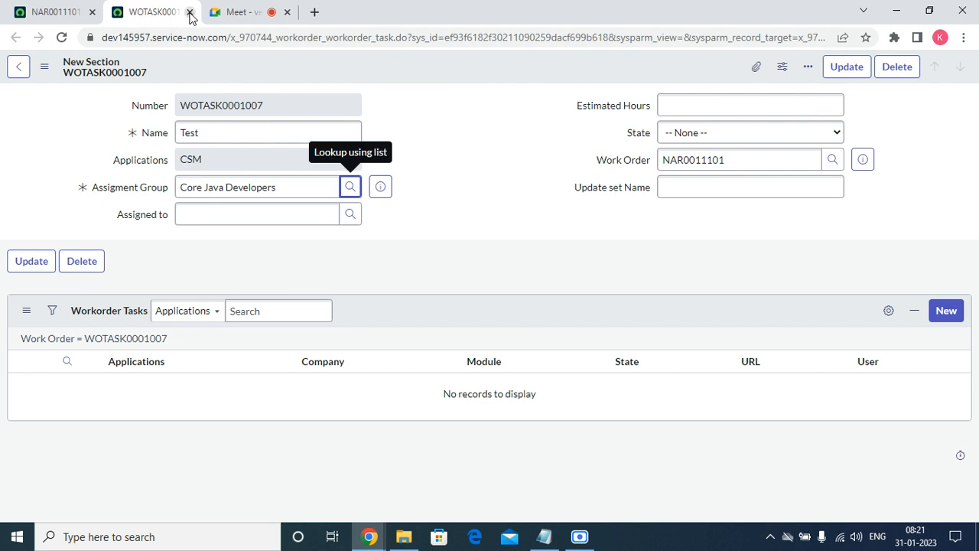
{"action": "left_click", "coordinate": [190, 11]}
Step: Duplicate the NAR0011101 work order's browser tab and open the Wordorder table's configuration in the copy
{"action": "left_click", "coordinate": [38, 13]}
{"action": "right_click", "coordinate": [38, 13]}
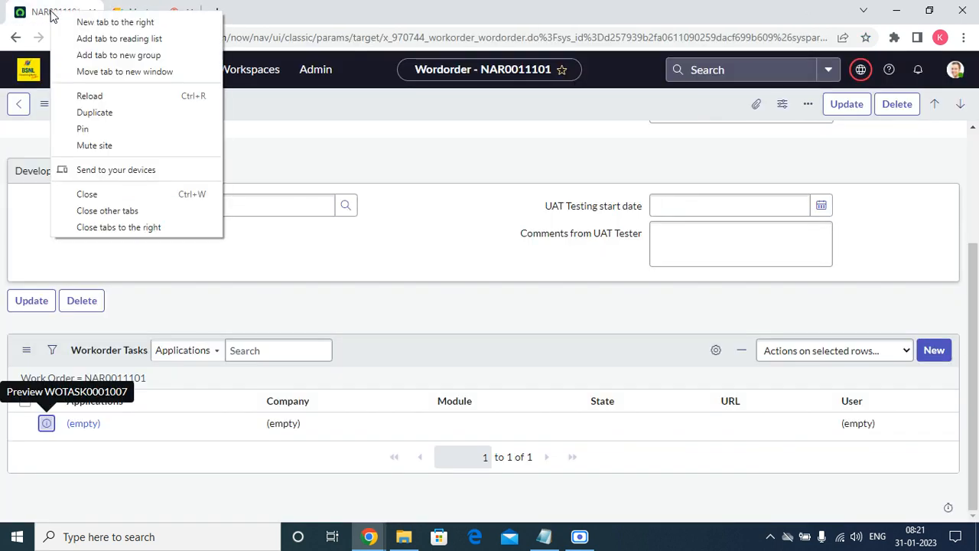
{"action": "left_click", "coordinate": [95, 117]}
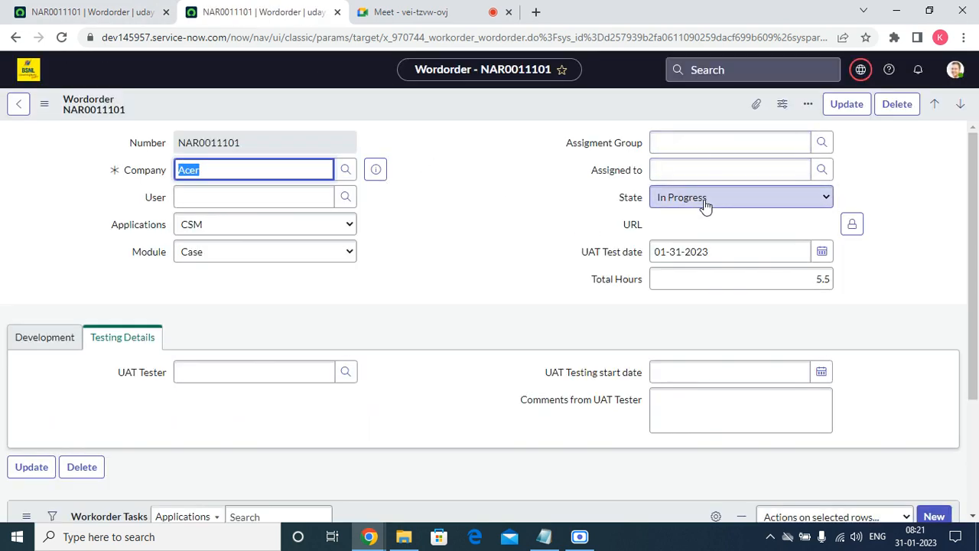
{"action": "right_click", "coordinate": [287, 101]}
{"action": "mouse_move", "coordinate": [318, 174]}
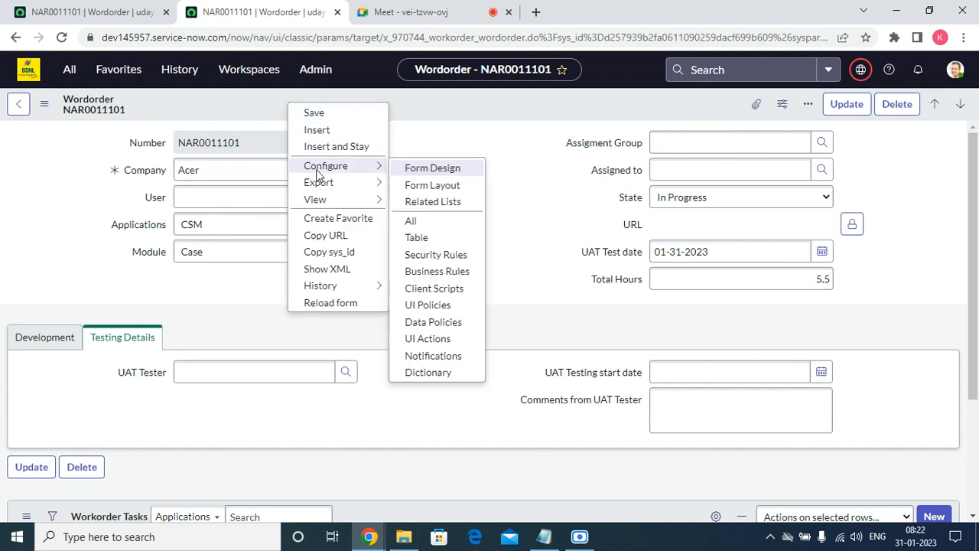
{"action": "left_click", "coordinate": [427, 241]}
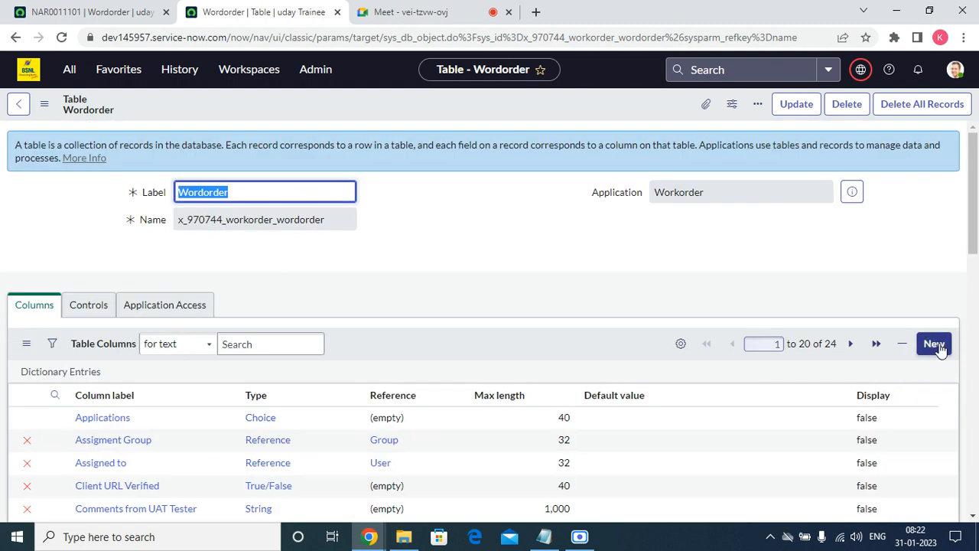
Step: Create a new column of type Choice with the column label Impact on the Wordorder table and submit it
{"action": "left_click", "coordinate": [936, 344]}
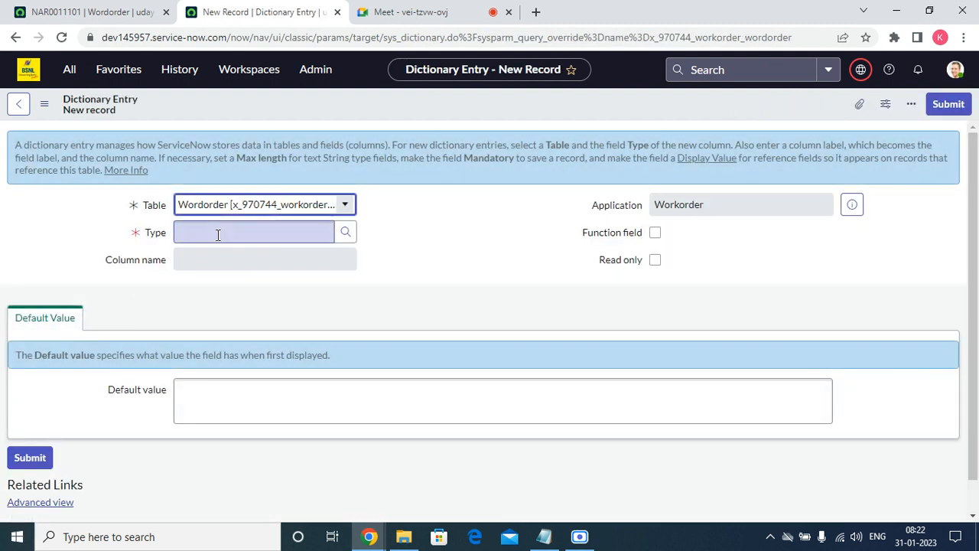
{"action": "left_click", "coordinate": [217, 236]}
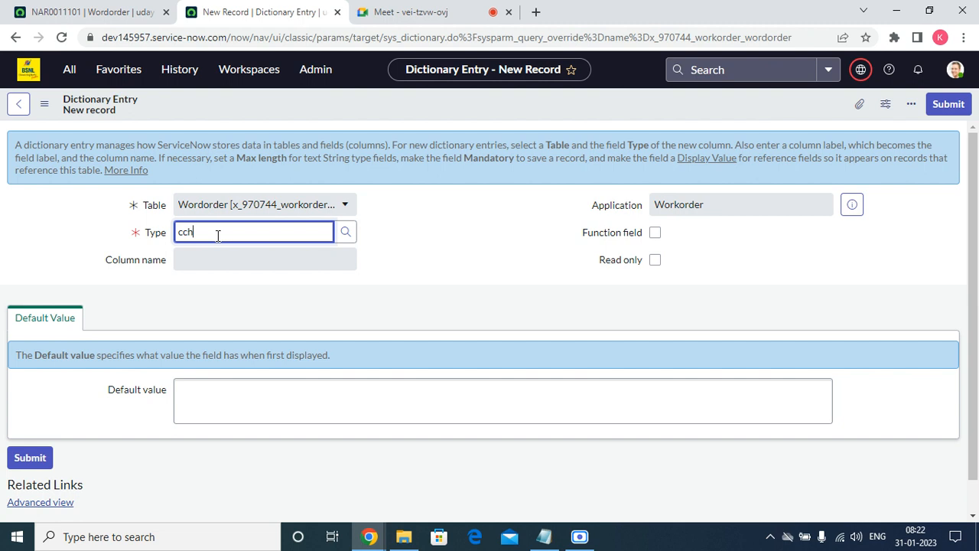
{"action": "type", "text": "ch"}
{"action": "left_click", "coordinate": [218, 256]}
{"action": "left_click", "coordinate": [218, 252]}
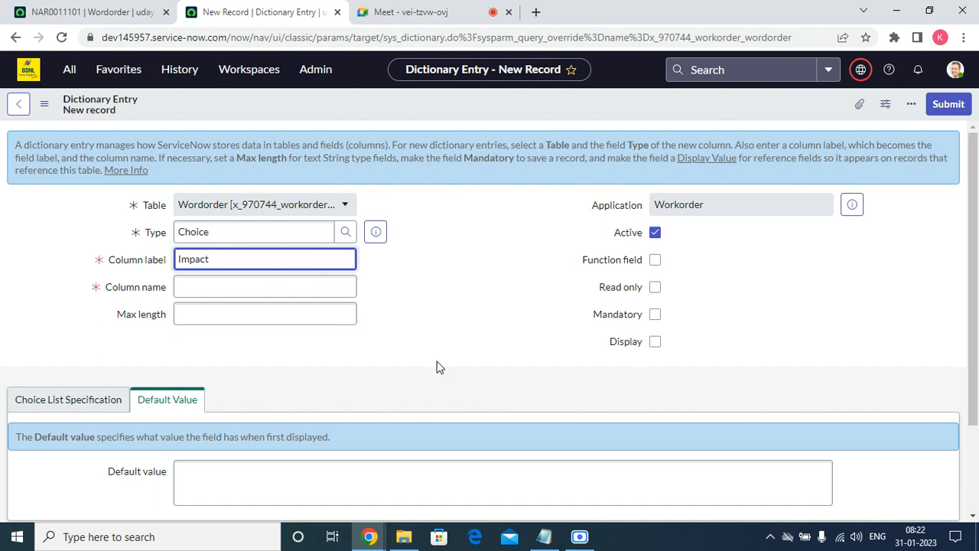
{"action": "scroll", "coordinate": [443, 326], "scroll_direction": "down", "scroll_amount": 2}
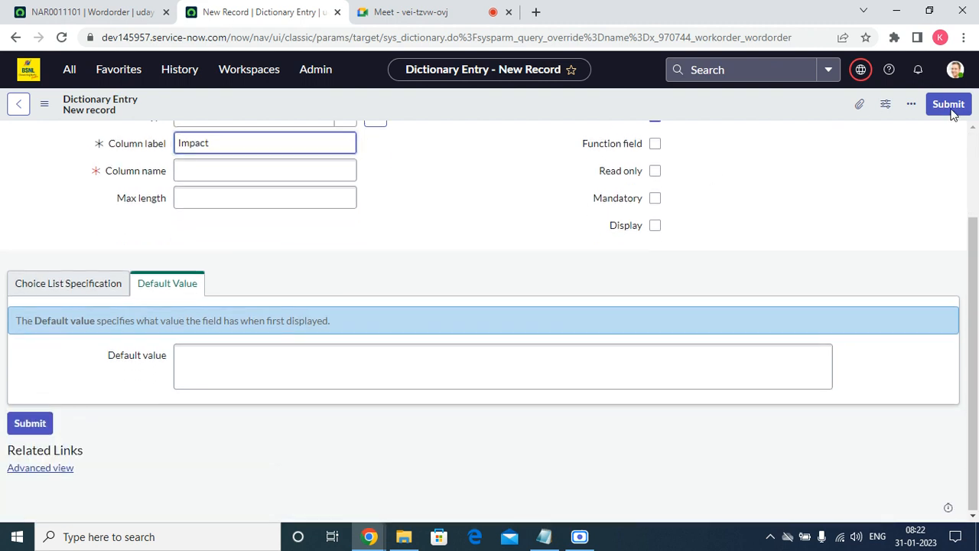
{"action": "left_click", "coordinate": [948, 105]}
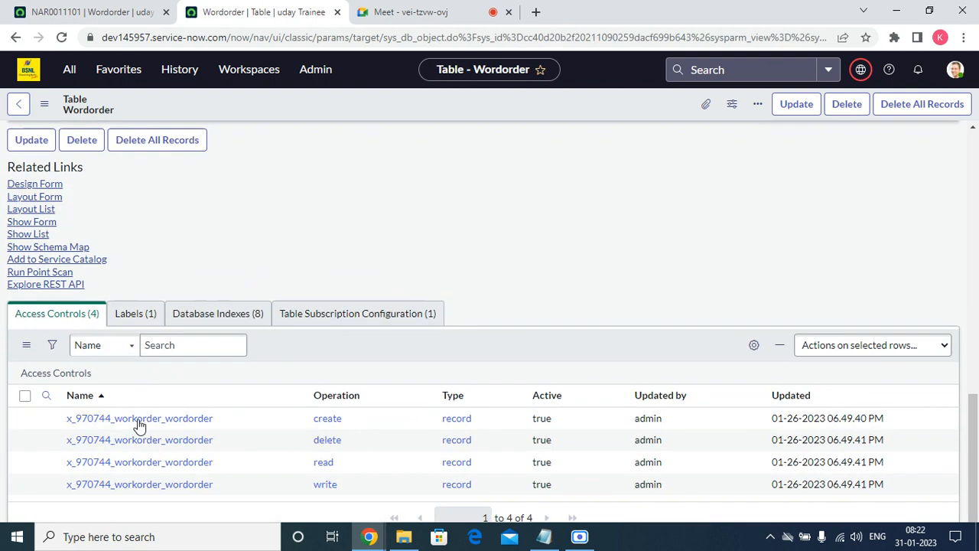
Step: Open the Impact column's dictionary entry from the Wordorder table in a separate browser tab
{"action": "left_click_drag", "start_coordinate": [973, 462], "coordinate": [973, 332]}
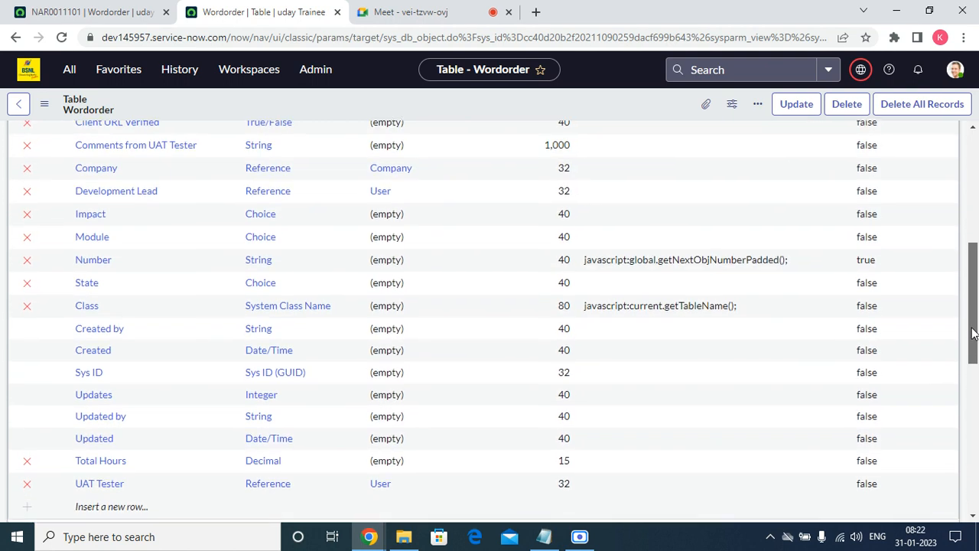
{"action": "right_click", "coordinate": [53, 217]}
{"action": "key", "text": "Escape"}
{"action": "middle_click", "coordinate": [88, 226]}
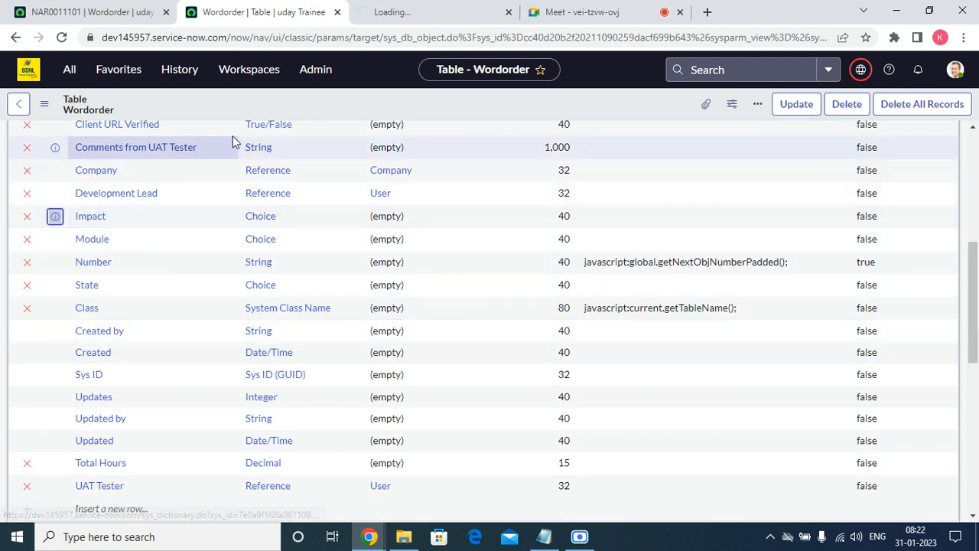
{"action": "left_click", "coordinate": [383, 11]}
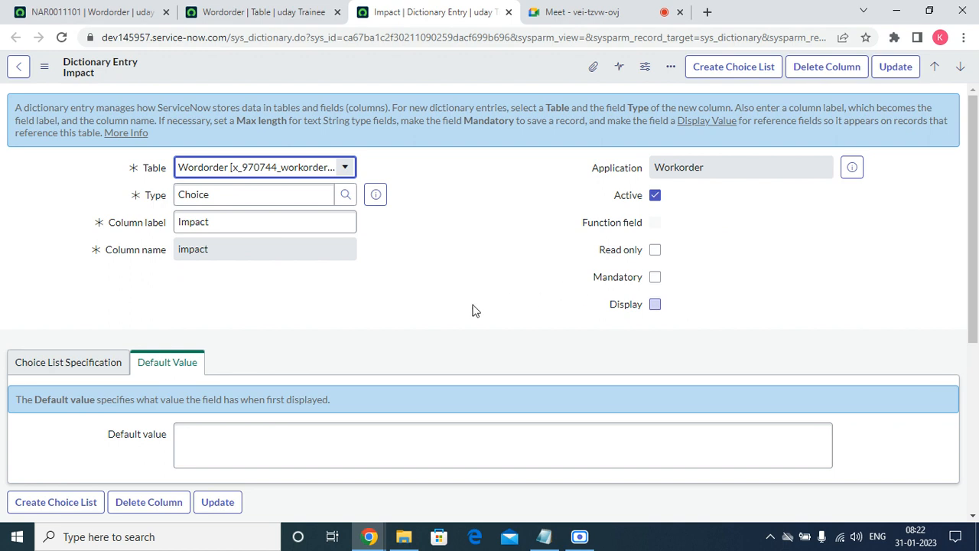
Step: Add a choice to the Impact field with label High, value high and sequence 100, and submit it
{"action": "scroll", "coordinate": [204, 359], "scroll_direction": "down", "scroll_amount": 5}
{"action": "left_click", "coordinate": [116, 289]}
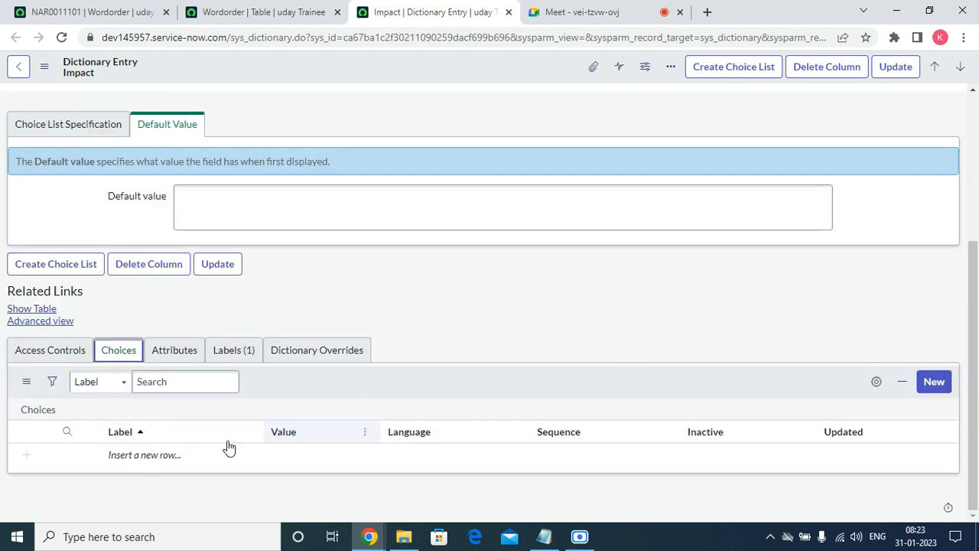
{"action": "double_click", "coordinate": [149, 454]}
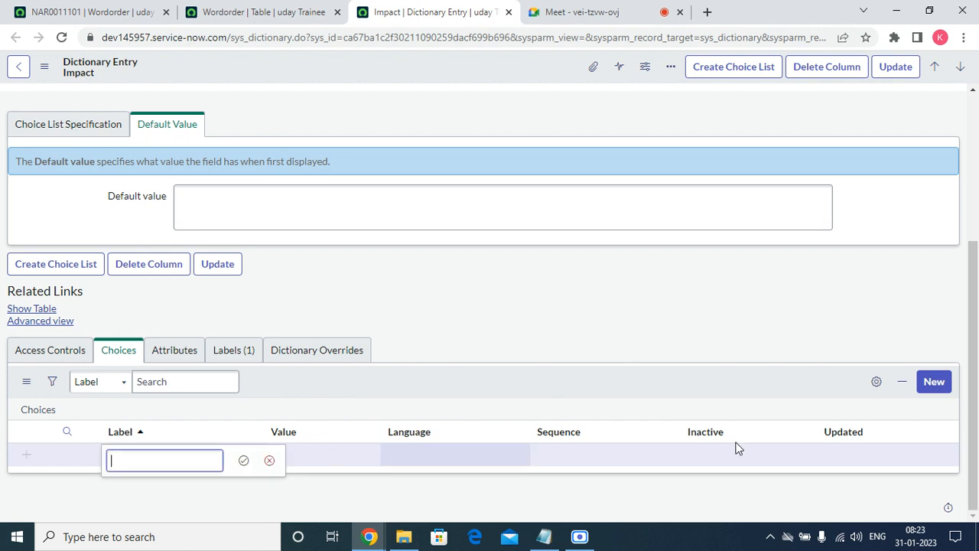
{"action": "left_click", "coordinate": [942, 384]}
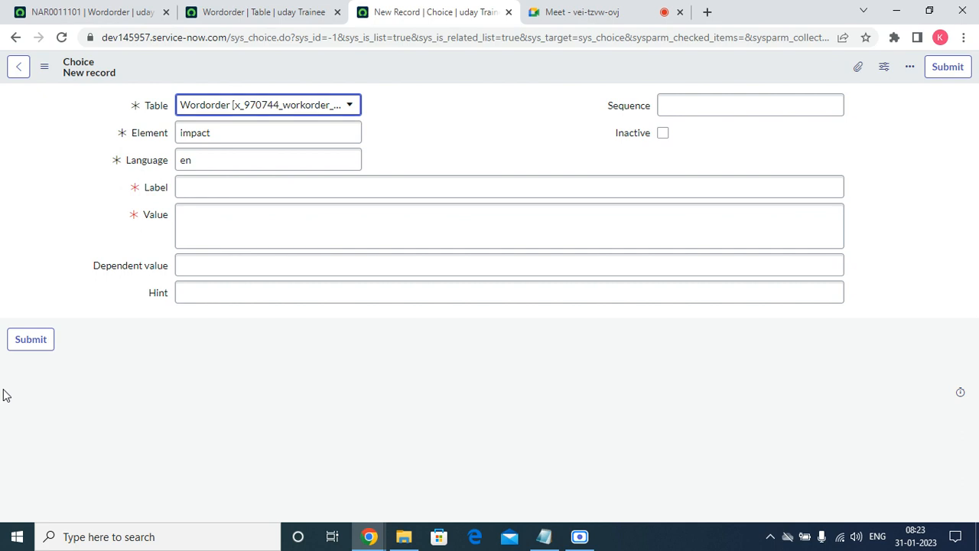
{"action": "left_click", "coordinate": [300, 186]}
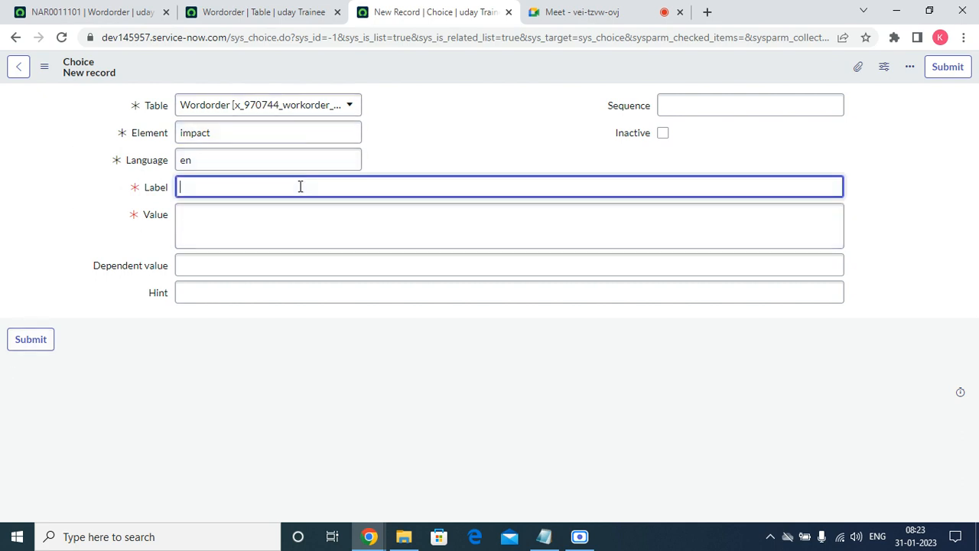
{"action": "type", "text": "High"}
{"action": "key", "text": "Tab"}
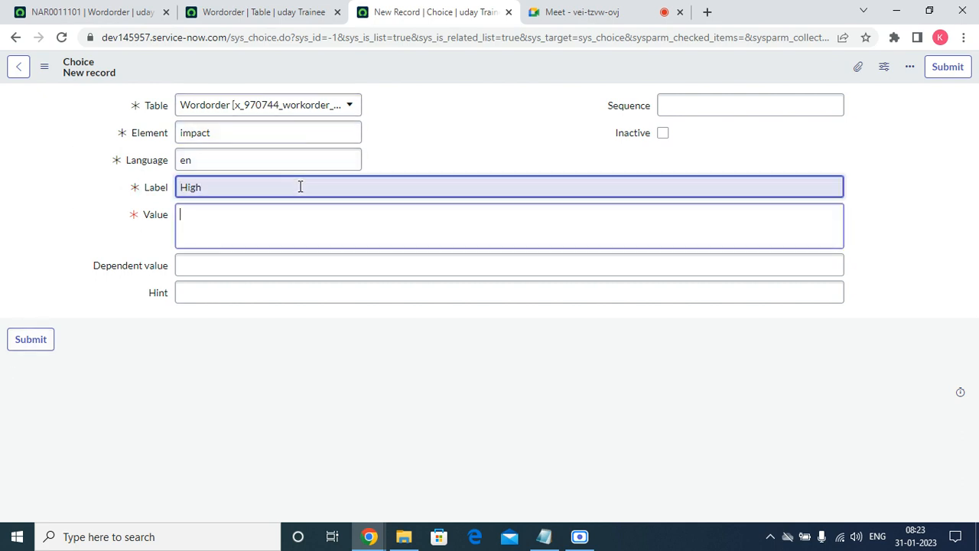
{"action": "key", "text": "Tab"}
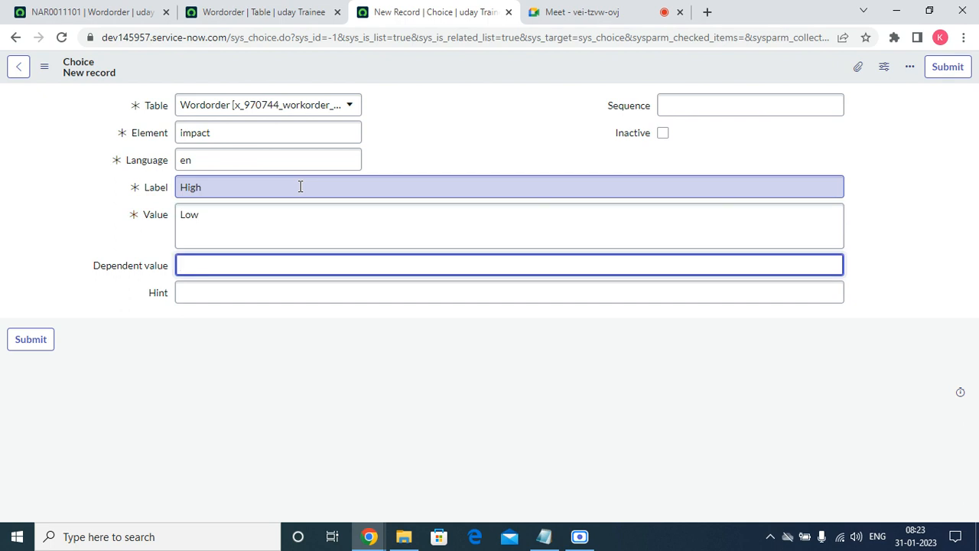
{"action": "left_click", "coordinate": [300, 186]}
{"action": "double_click", "coordinate": [273, 214]}
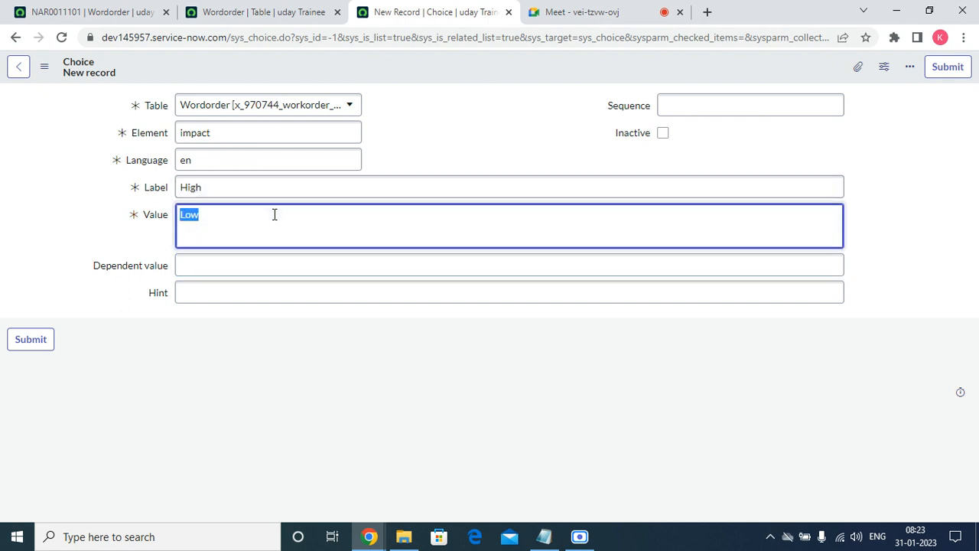
{"action": "type", "text": "high"}
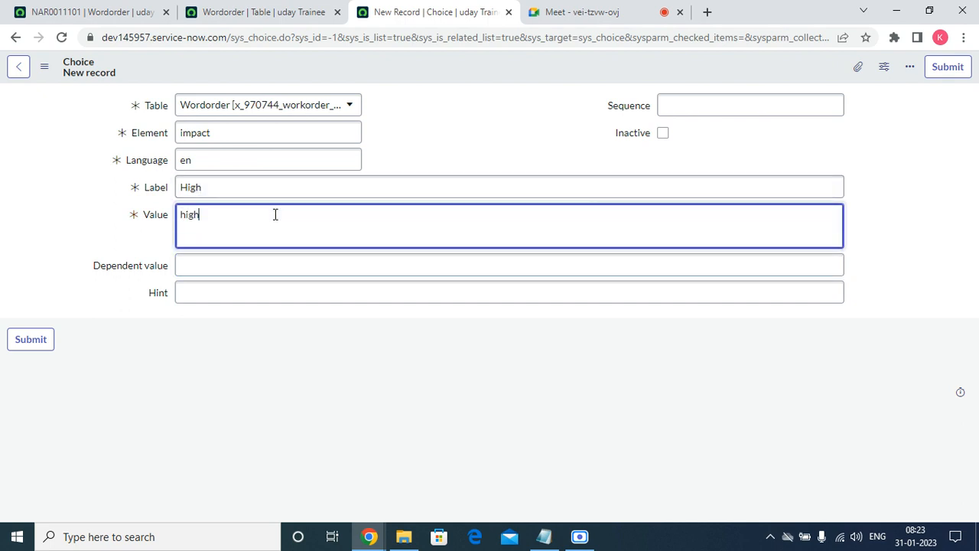
{"action": "left_click", "coordinate": [776, 111]}
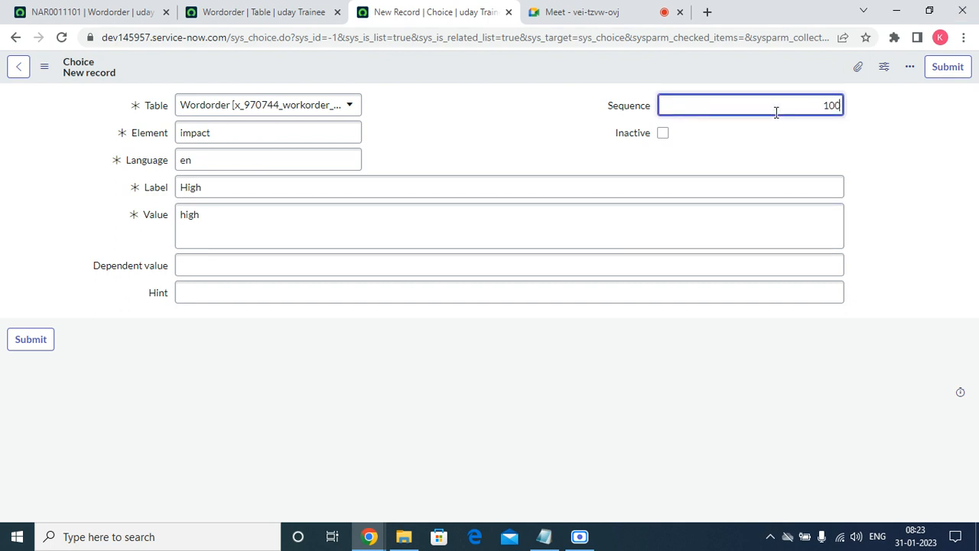
{"action": "left_click", "coordinate": [950, 68]}
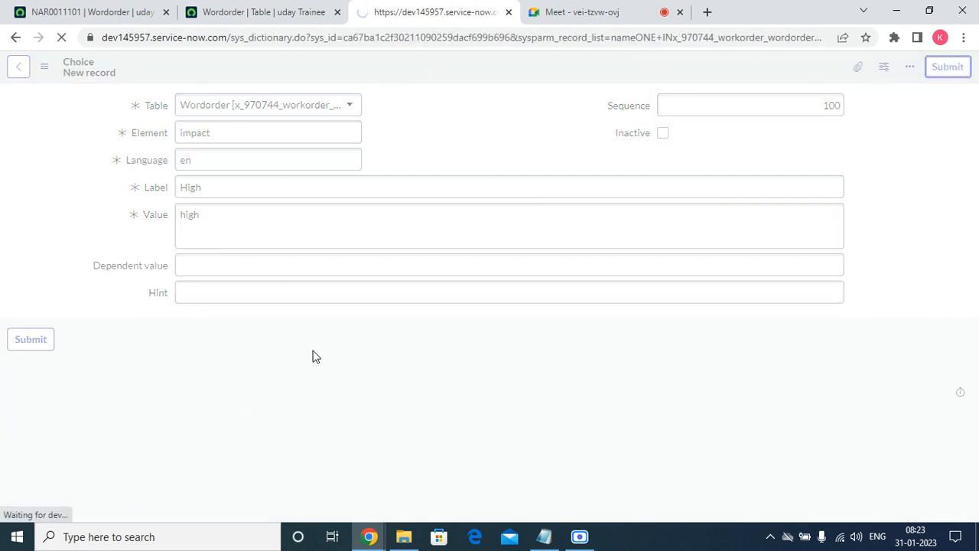
Step: Add a second Impact choice with label Medium, value medium and sequence 200, and submit it
{"action": "scroll", "coordinate": [529, 243], "scroll_direction": "down", "scroll_amount": 4}
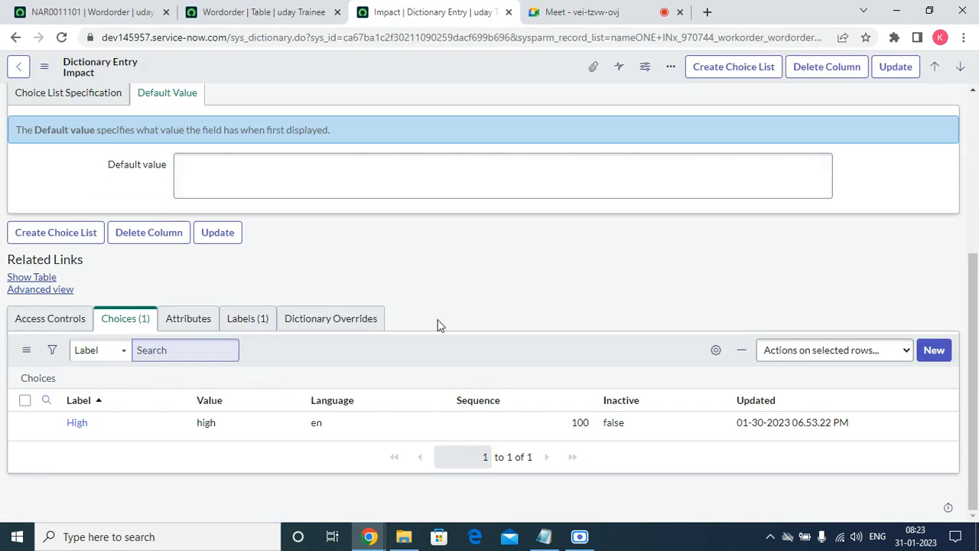
{"action": "left_click", "coordinate": [930, 351]}
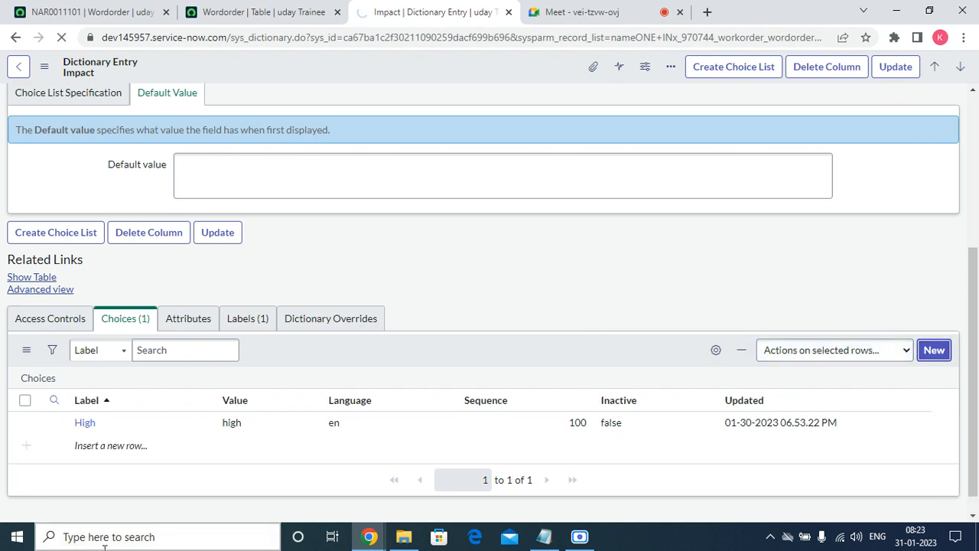
{"action": "left_click", "coordinate": [219, 184]}
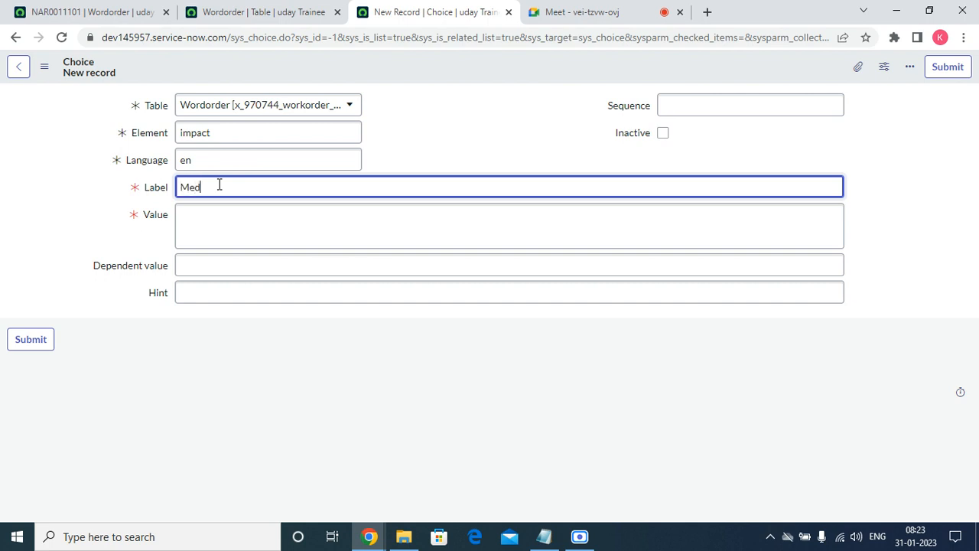
{"action": "key", "text": "Tab"}
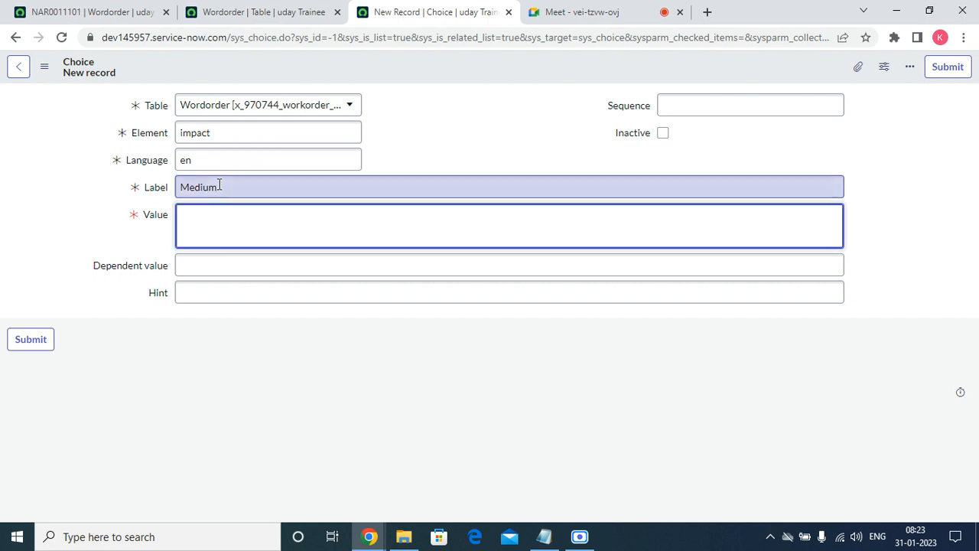
{"action": "type", "text": "medium"}
{"action": "key", "text": "Tab"}
{"action": "key", "text": "Tab"}
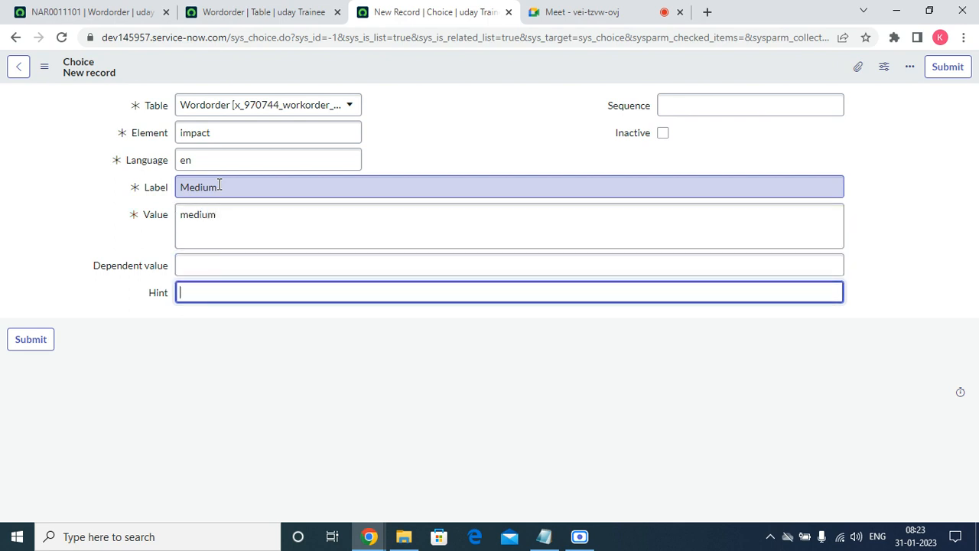
{"action": "left_click", "coordinate": [712, 102]}
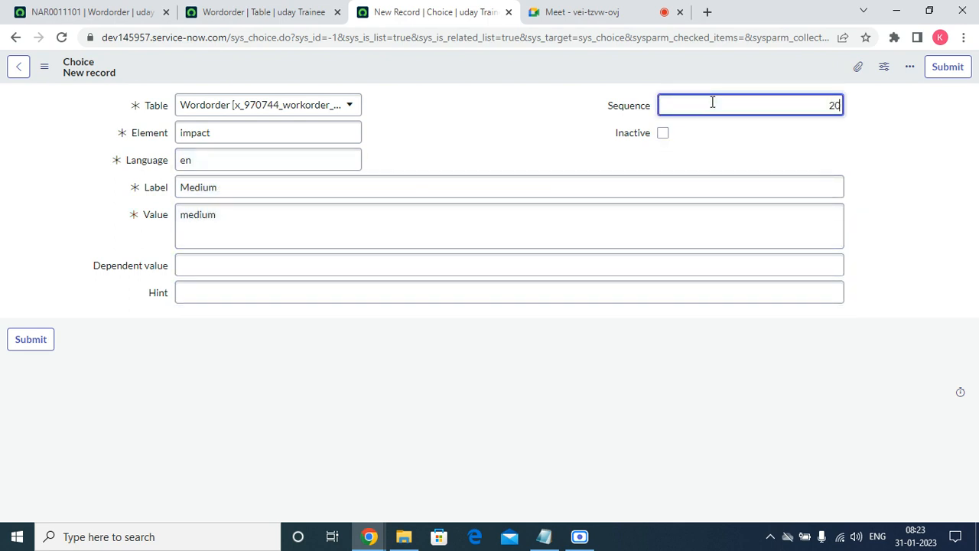
{"action": "left_click", "coordinate": [945, 68]}
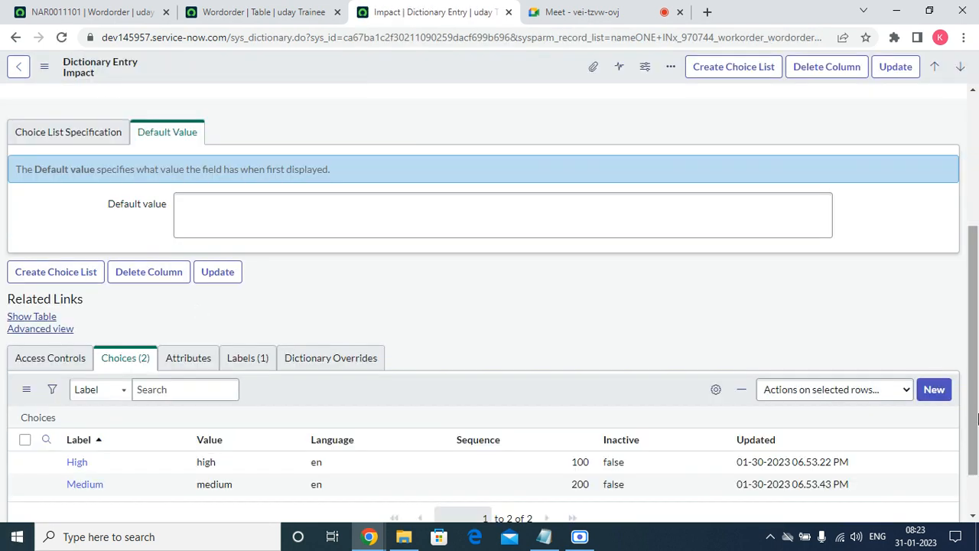
Step: Add a third Impact choice with label Low, value low and sequence 300, and submit it
{"action": "left_click", "coordinate": [934, 389]}
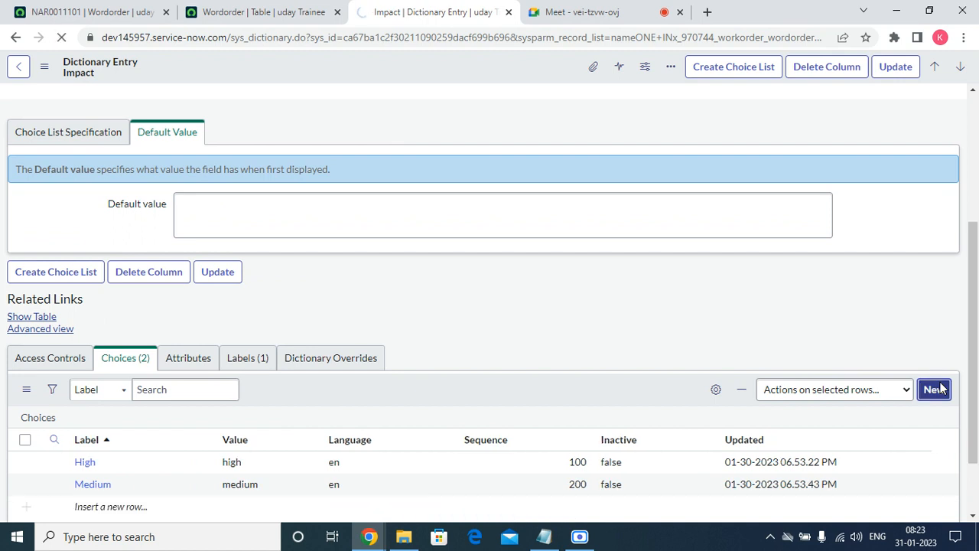
{"action": "left_click", "coordinate": [210, 187]}
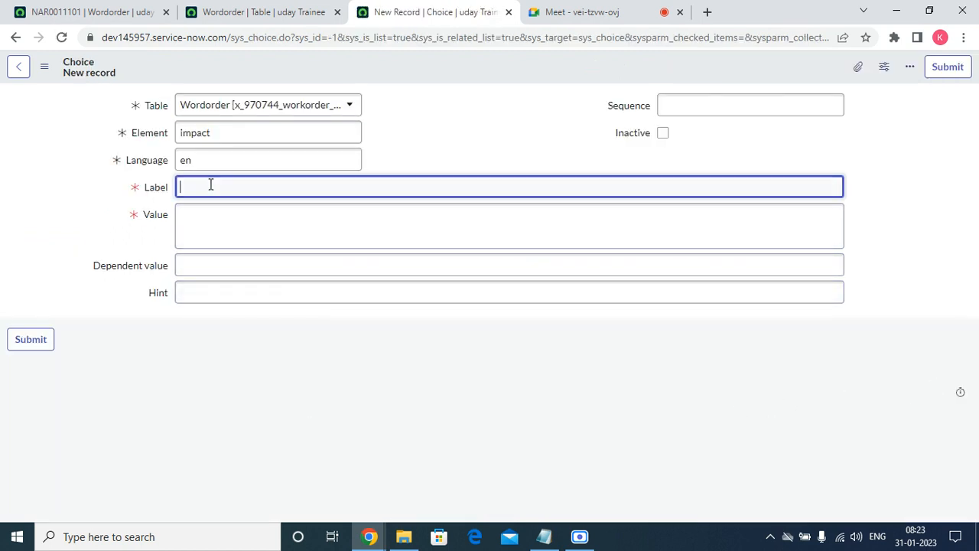
{"action": "key", "text": "Tab"}
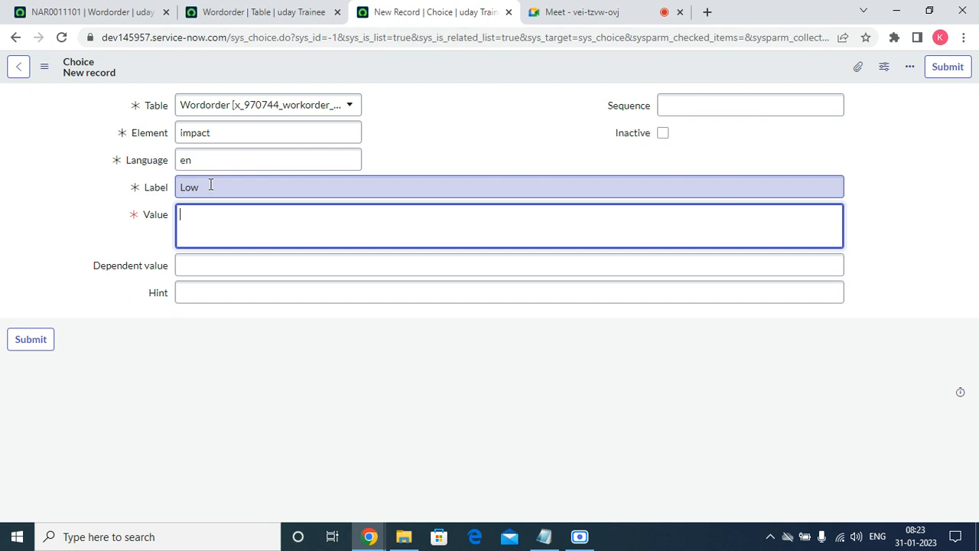
{"action": "type", "text": "low"}
{"action": "left_click", "coordinate": [708, 109]}
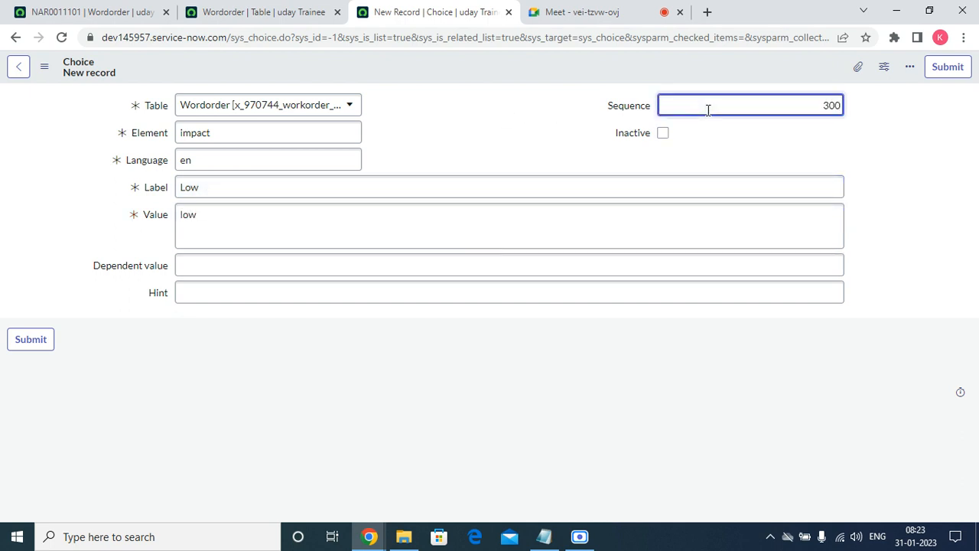
{"action": "left_click", "coordinate": [945, 68]}
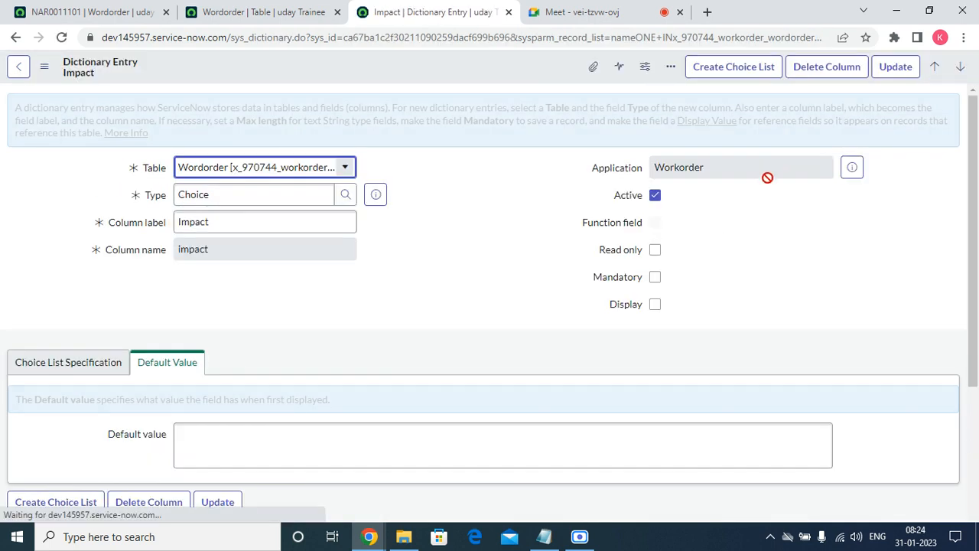
Step: Close the Impact dictionary entry, and create and submit a Choice column labelled Urgency on the Wordorder table
{"action": "scroll", "coordinate": [344, 309], "scroll_direction": "up", "scroll_amount": 4}
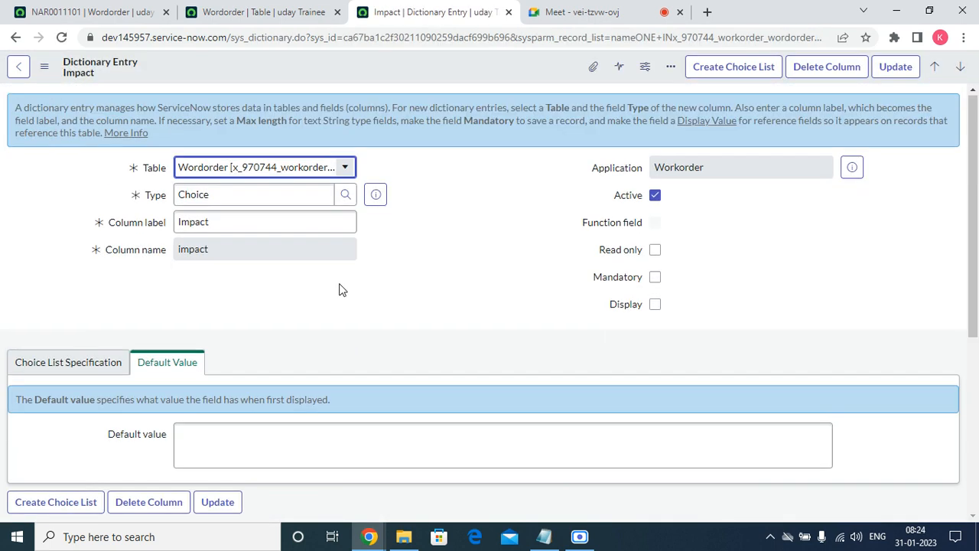
{"action": "left_click", "coordinate": [508, 12]}
{"action": "scroll", "coordinate": [328, 350], "scroll_direction": "up", "scroll_amount": 5}
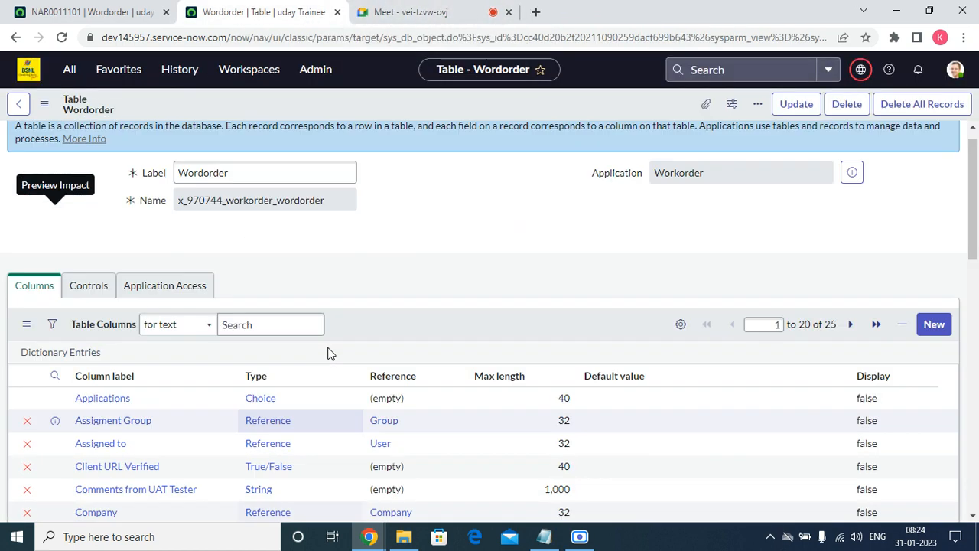
{"action": "left_click", "coordinate": [934, 343]}
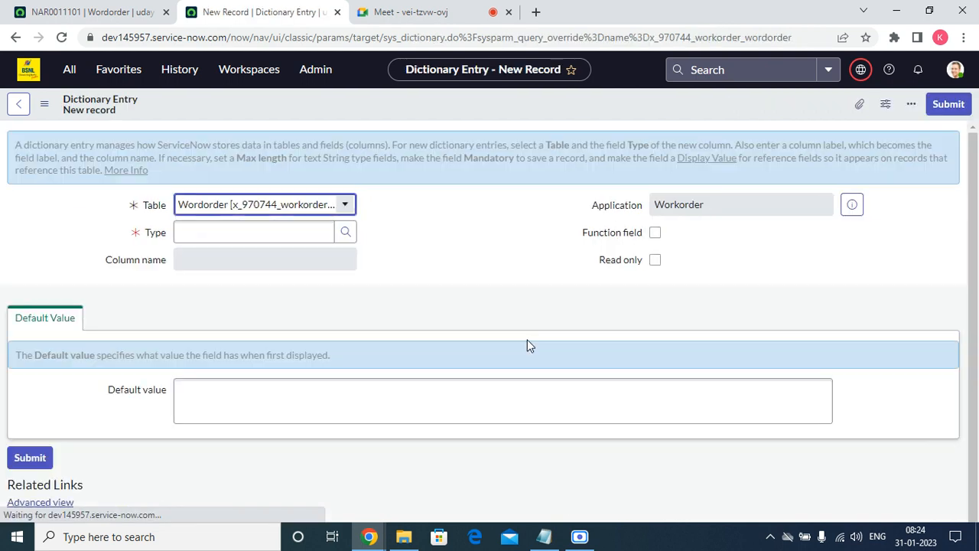
{"action": "left_click", "coordinate": [286, 229]}
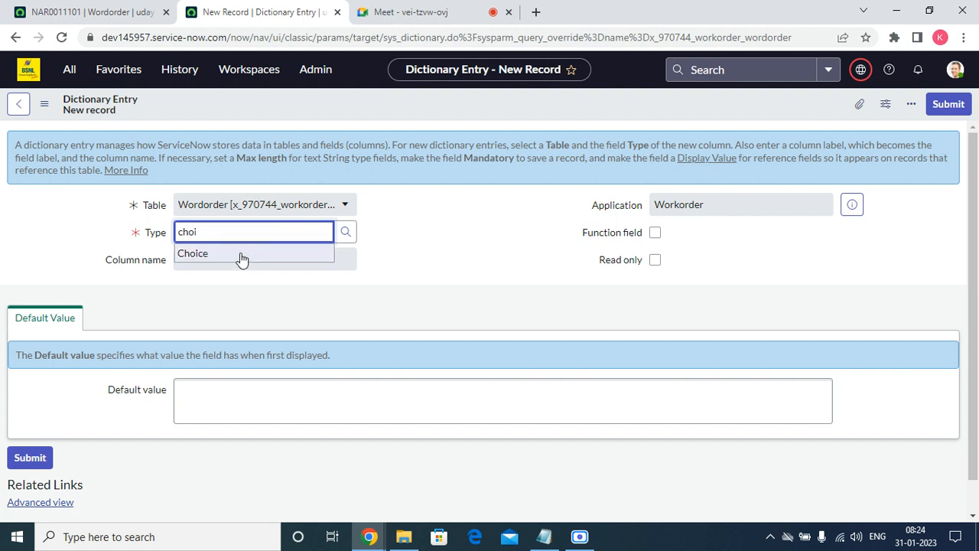
{"action": "left_click", "coordinate": [238, 257]}
{"action": "left_click", "coordinate": [231, 257]}
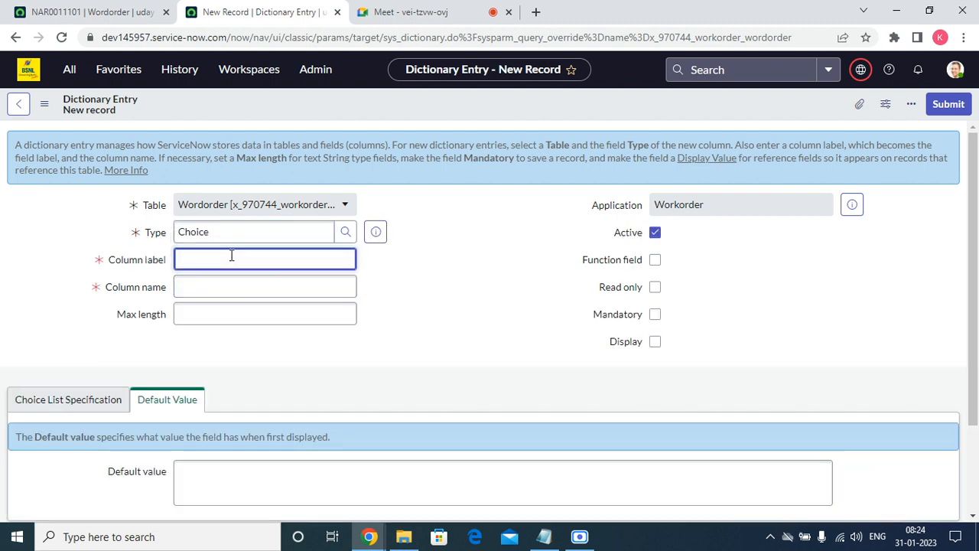
{"action": "type", "text": "Urgency"}
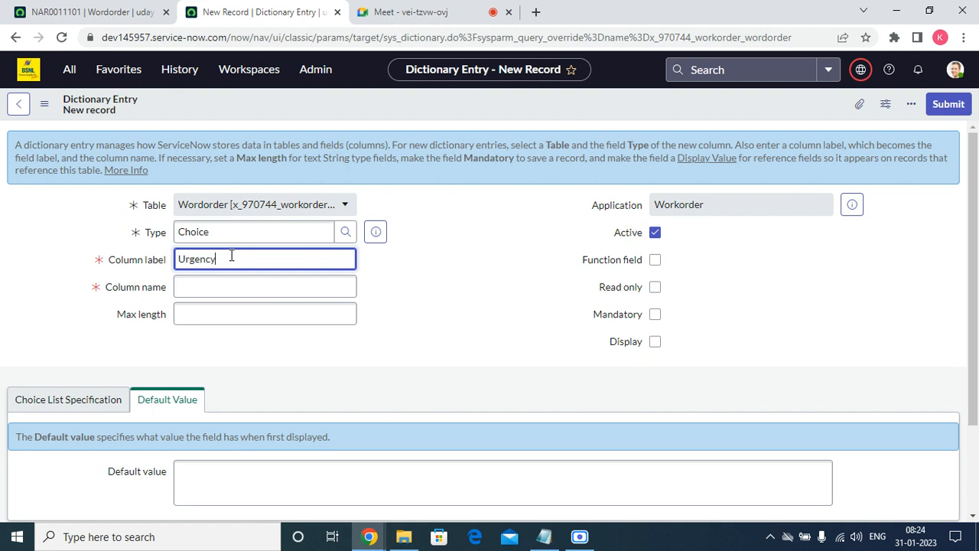
{"action": "left_click", "coordinate": [941, 105]}
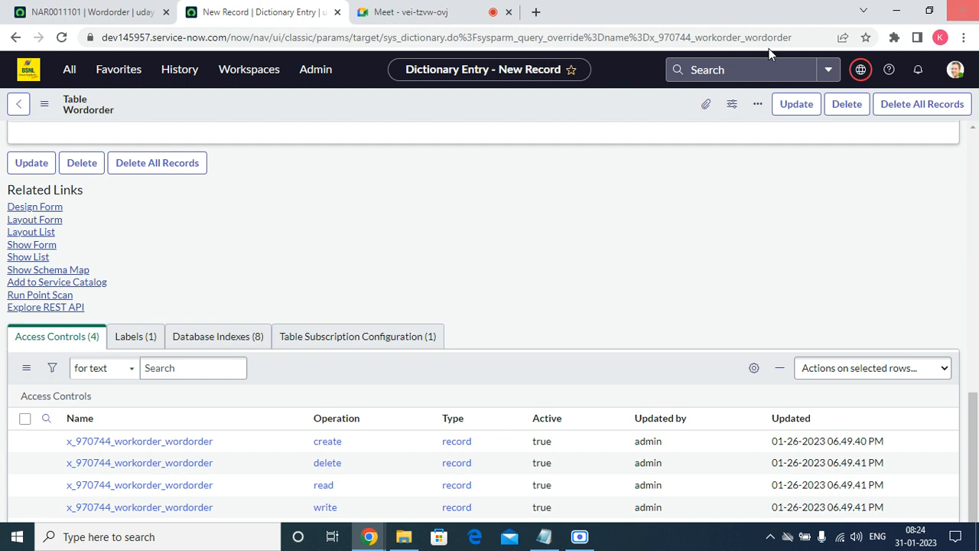
Step: Filter the Wordorder table's columns by column label containing urgency
{"action": "left_click_drag", "start_coordinate": [974, 455], "coordinate": [975, 305]}
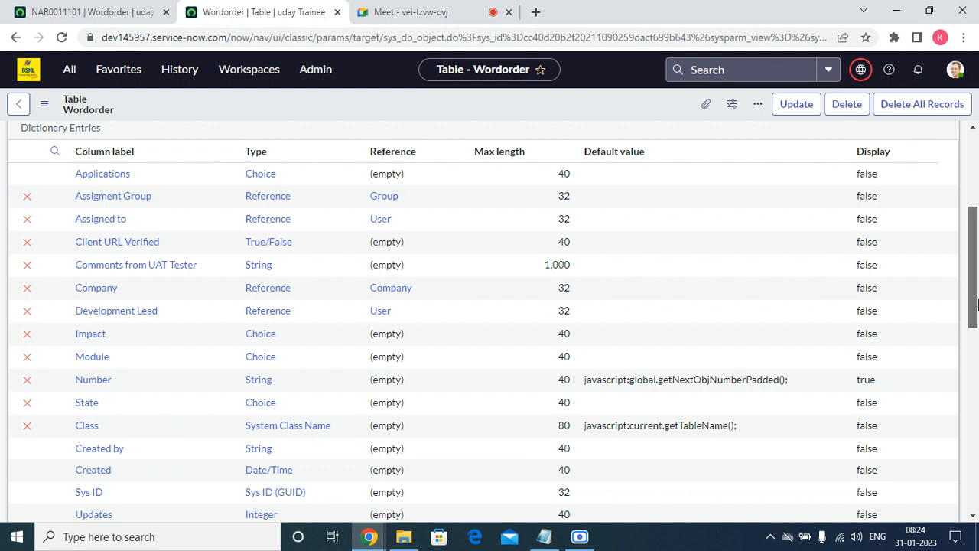
{"action": "left_click_drag", "start_coordinate": [978, 304], "coordinate": [977, 306]}
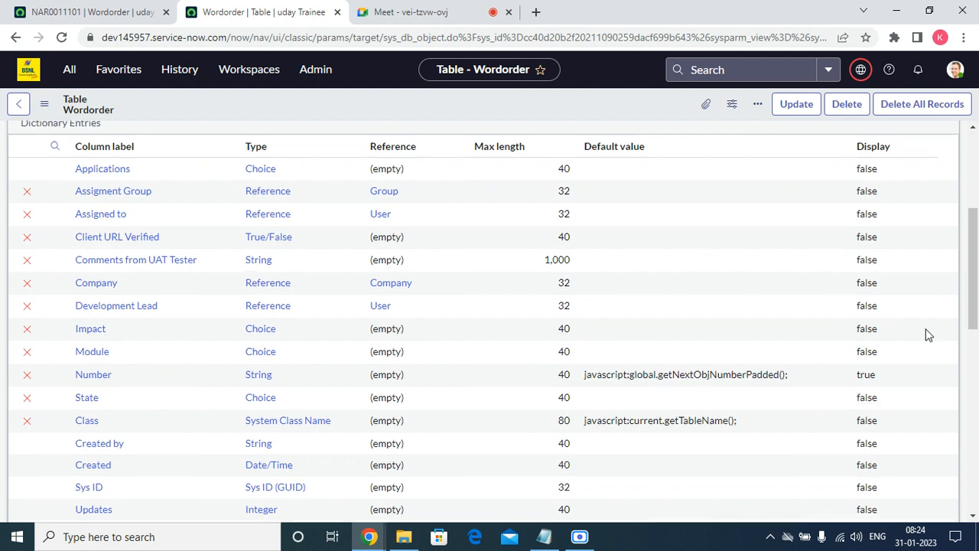
{"action": "left_click", "coordinate": [570, 543]}
{"action": "left_click", "coordinate": [572, 544]}
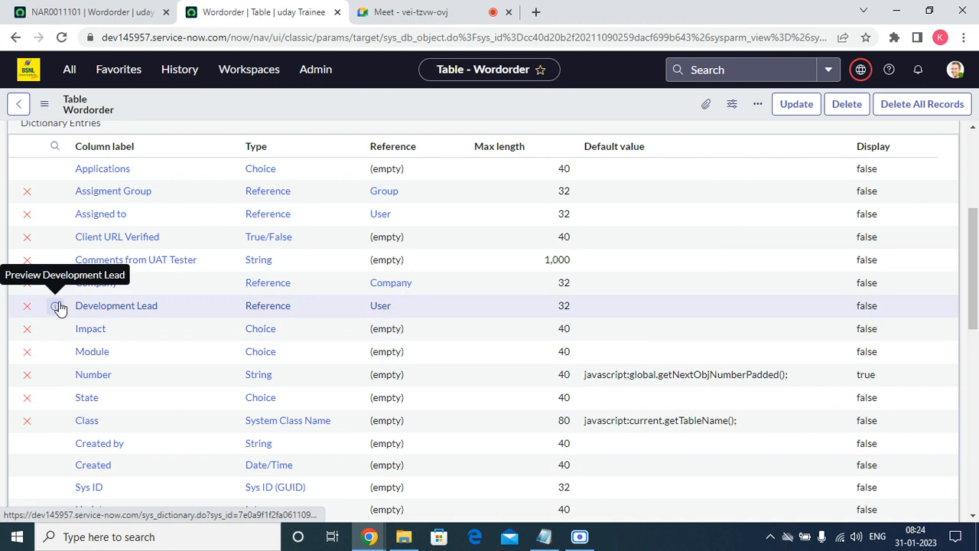
{"action": "left_click_drag", "start_coordinate": [972, 256], "coordinate": [972, 301]}
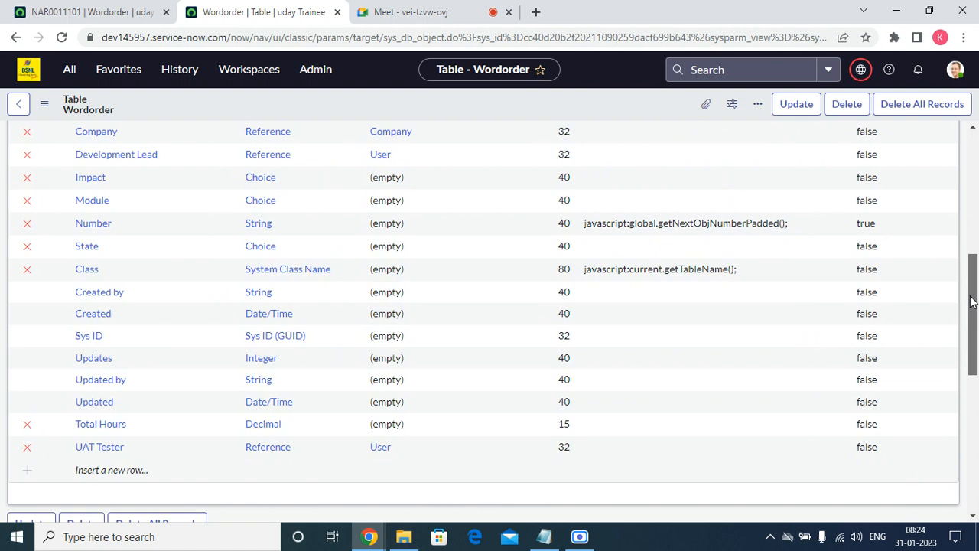
{"action": "scroll", "coordinate": [973, 301], "scroll_direction": "up", "scroll_amount": 4}
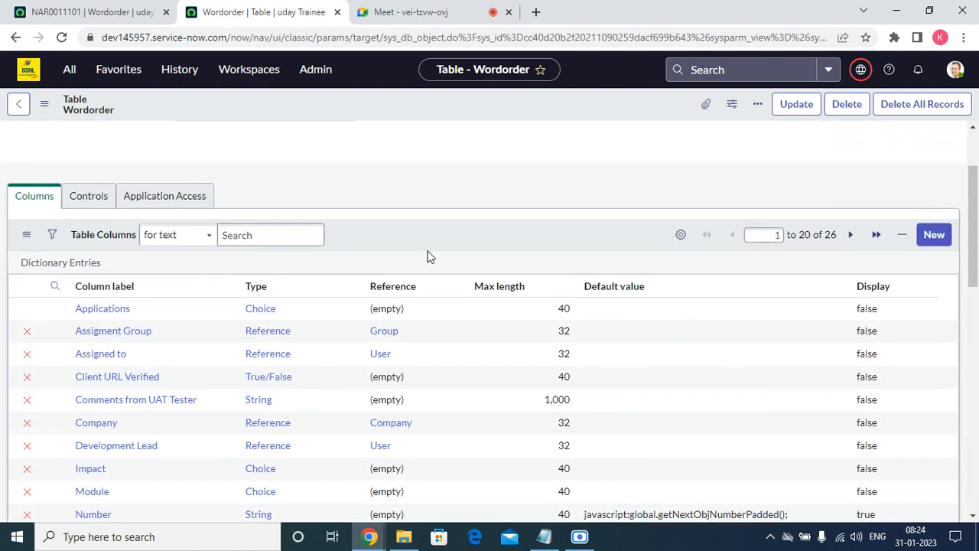
{"action": "left_click", "coordinate": [182, 237]}
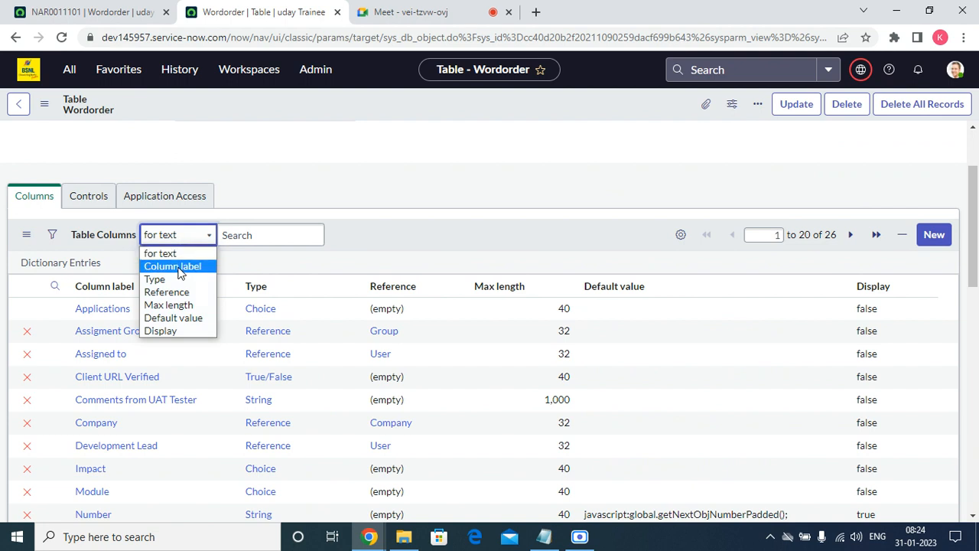
{"action": "left_click", "coordinate": [179, 264]}
{"action": "left_click", "coordinate": [300, 234]}
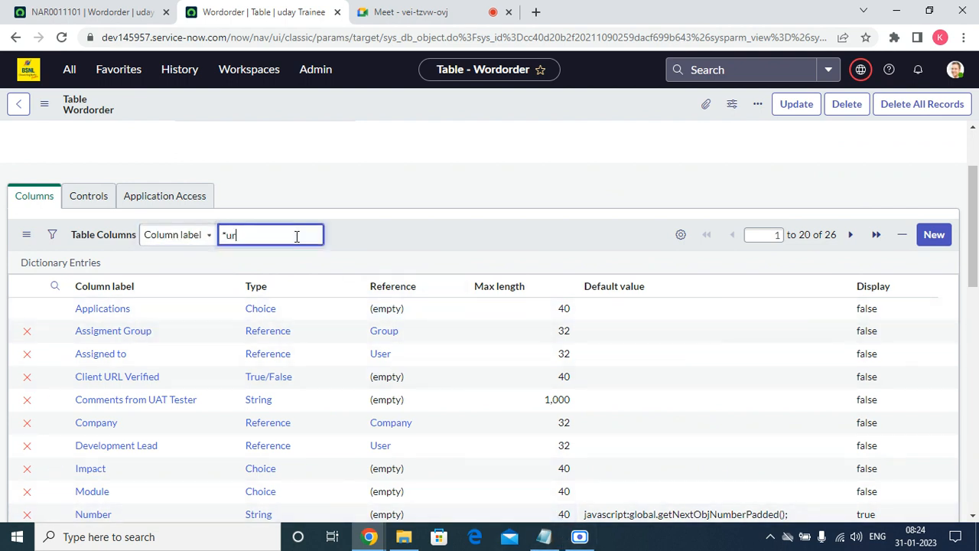
{"action": "key", "text": "Return"}
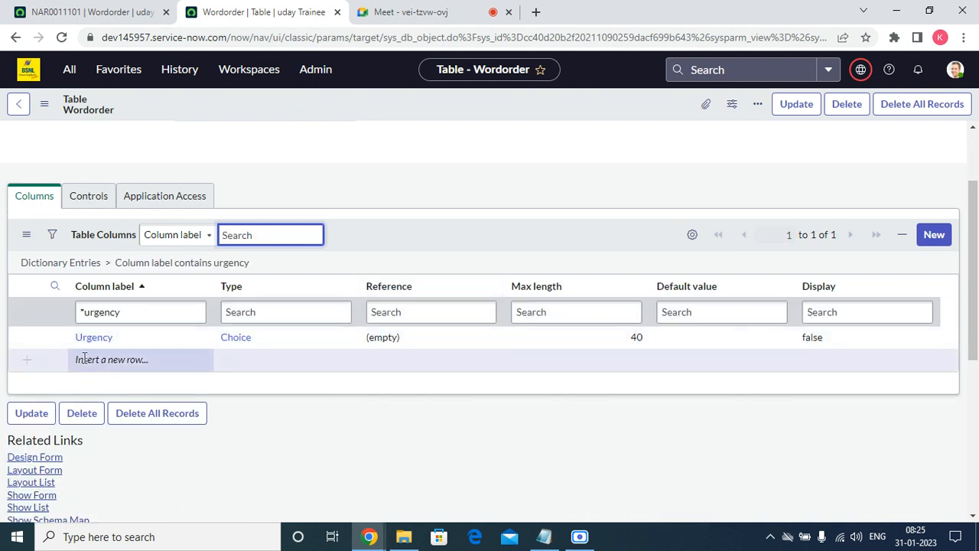
Step: Open the Urgency column's dictionary entry in a separate browser tab
{"action": "right_click", "coordinate": [55, 341]}
{"action": "left_click", "coordinate": [90, 355]}
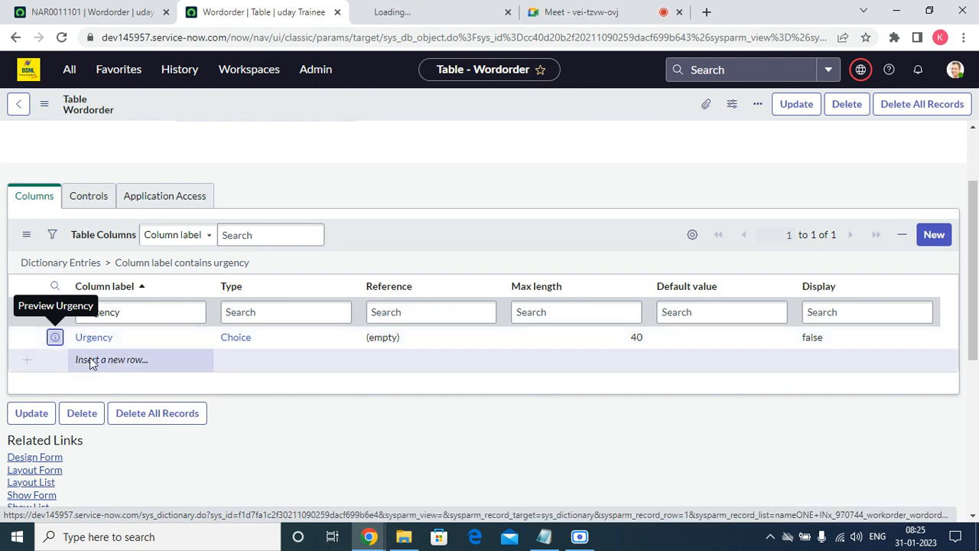
{"action": "left_click", "coordinate": [454, 11]}
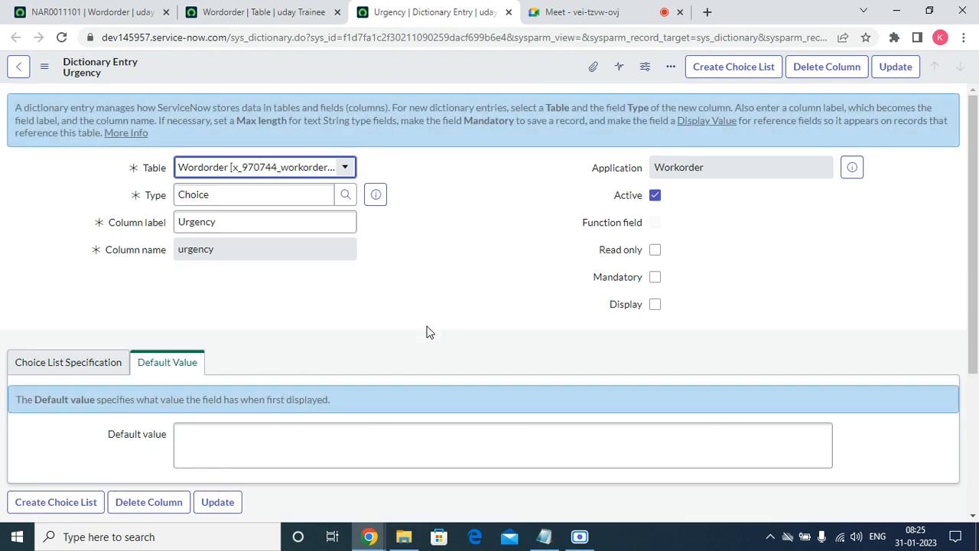
Step: Add a choice to the Urgency field with label High, value high and sequence 100, and submit it
{"action": "scroll", "coordinate": [796, 249], "scroll_direction": "down", "scroll_amount": 3}
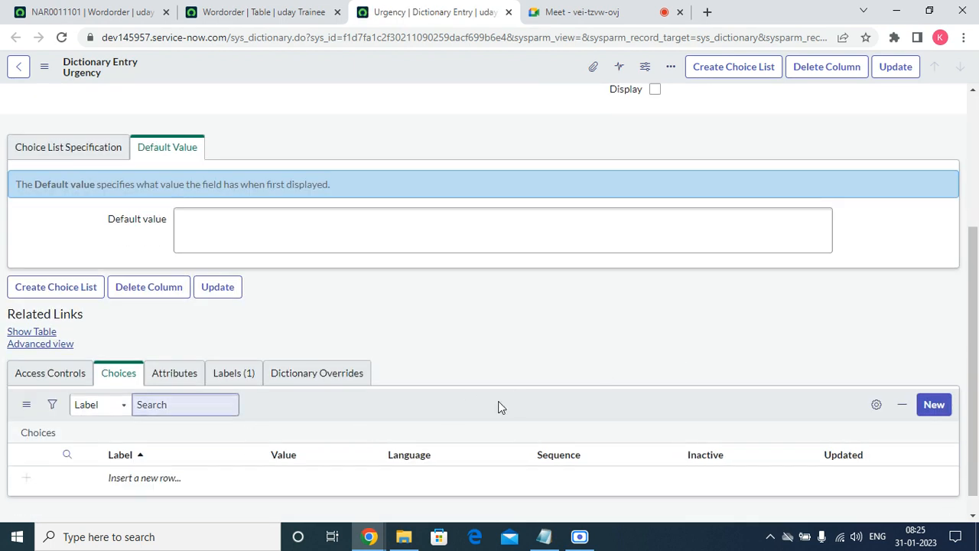
{"action": "left_click", "coordinate": [932, 405]}
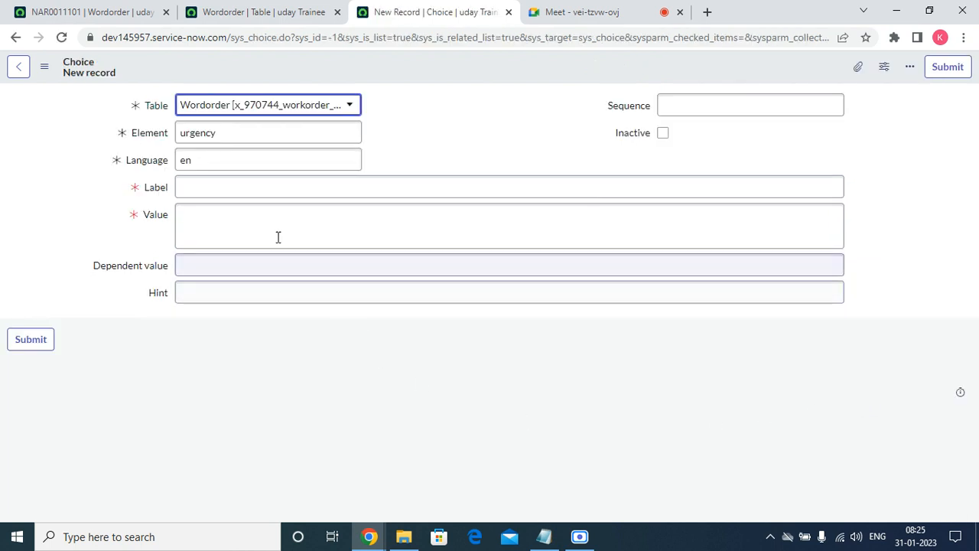
{"action": "left_click", "coordinate": [194, 184]}
{"action": "type", "text": "High"}
{"action": "key", "text": "Tab"}
{"action": "type", "text": "h"}
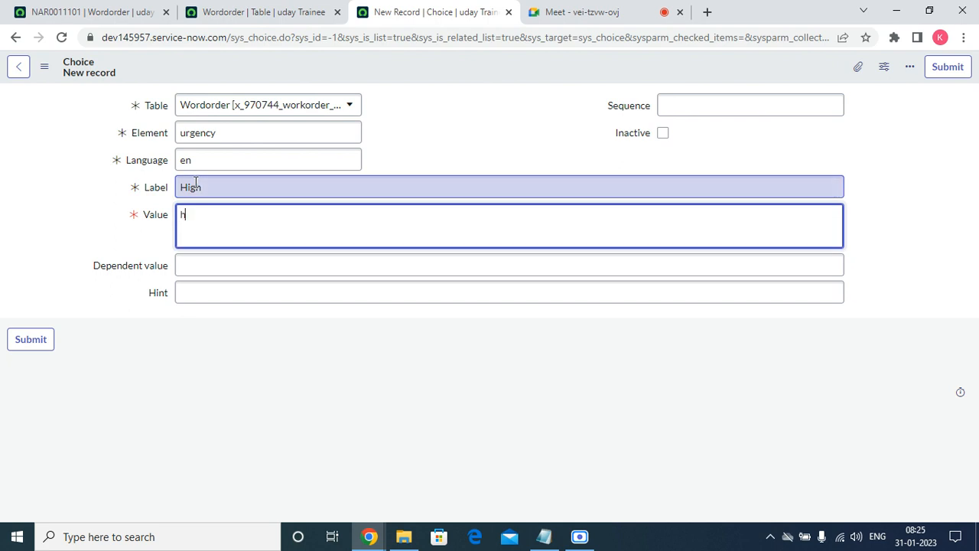
{"action": "left_click", "coordinate": [697, 112]}
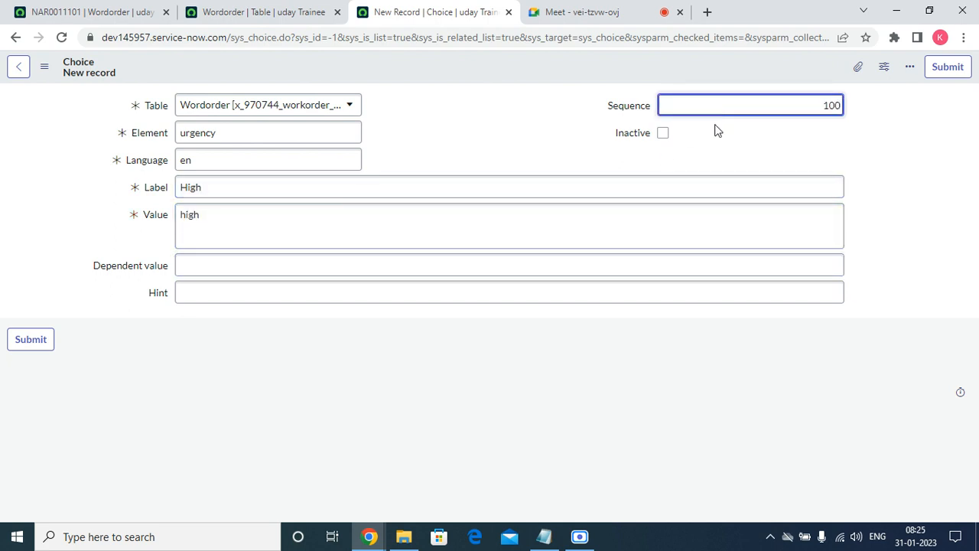
{"action": "left_click", "coordinate": [934, 68]}
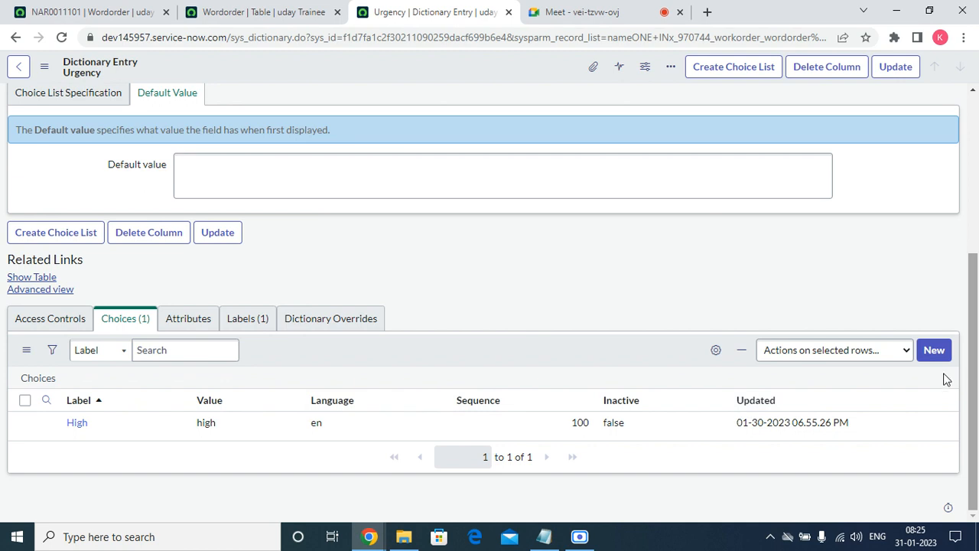
Step: Add a second Urgency choice with label Medium, value medium and sequence 200, and submit it
{"action": "left_click", "coordinate": [923, 352]}
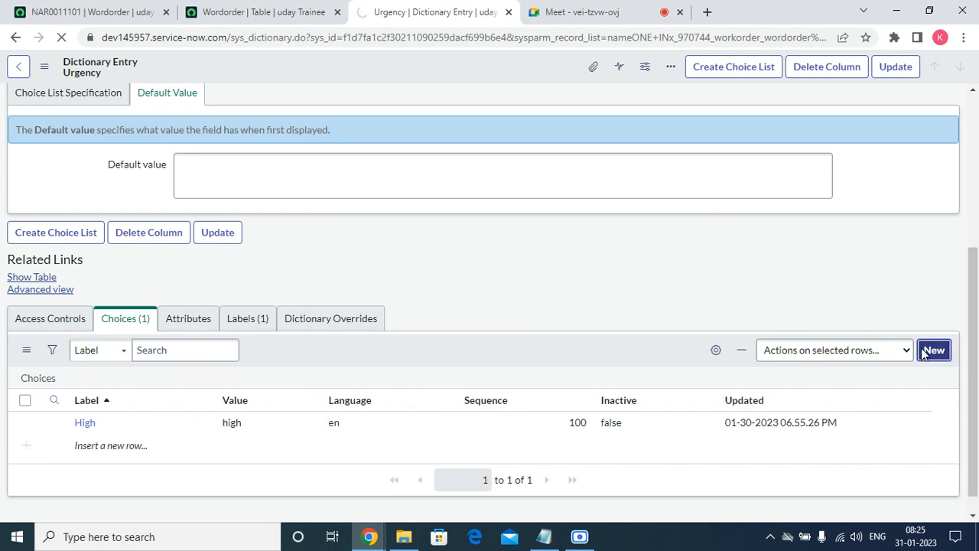
{"action": "left_click", "coordinate": [253, 187]}
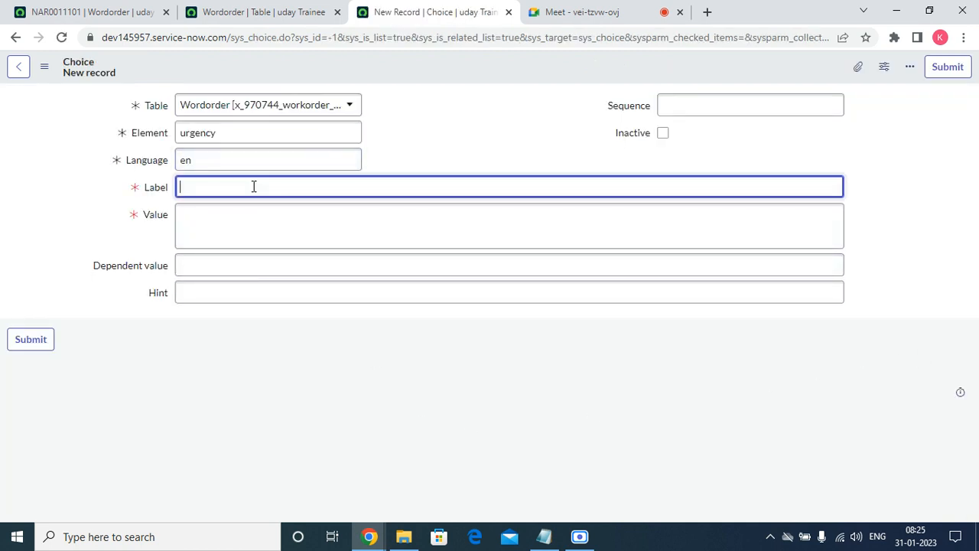
{"action": "type", "text": "Medium"}
{"action": "key", "text": "Tab"}
{"action": "type", "text": "m"}
{"action": "key", "text": "Tab"}
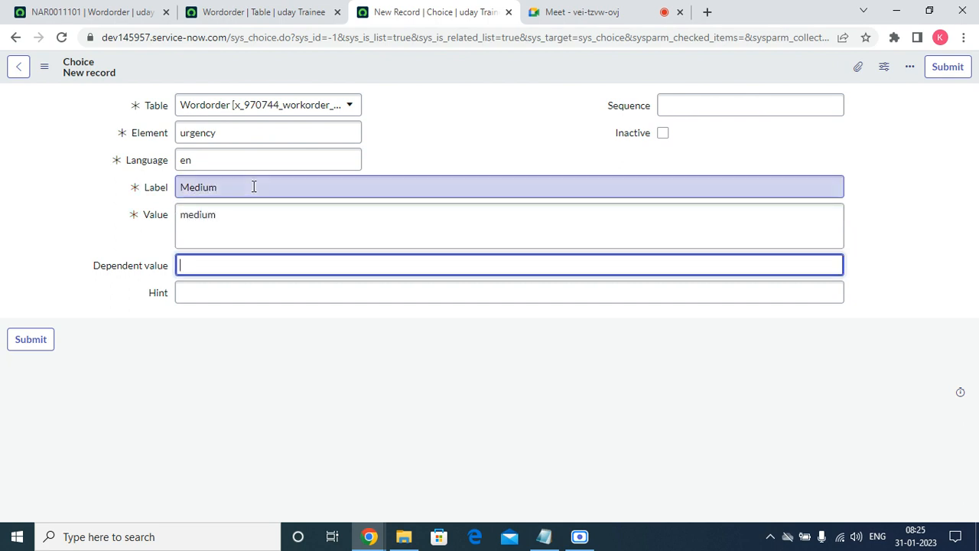
{"action": "left_click", "coordinate": [709, 103]}
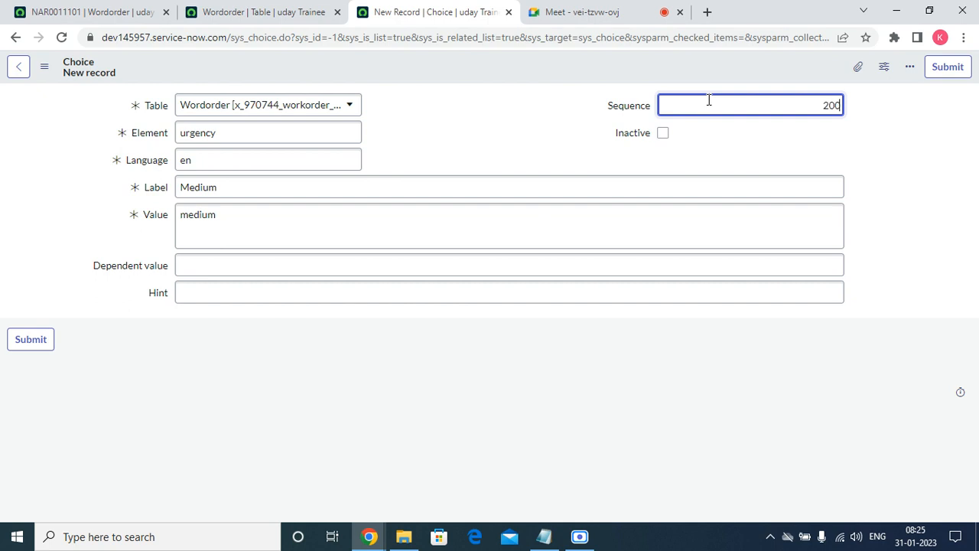
{"action": "type", "text": "200"}
{"action": "left_click", "coordinate": [948, 67]}
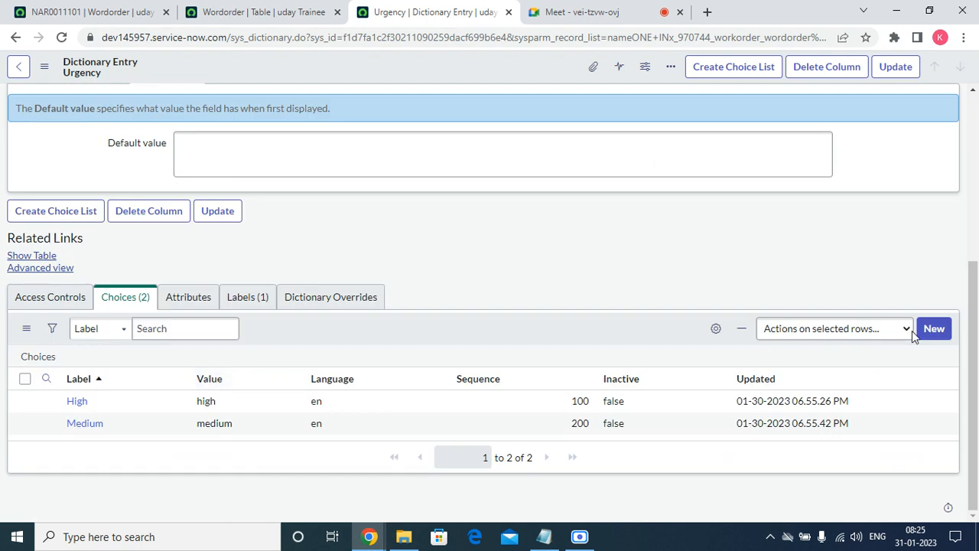
Step: Add a third Urgency choice with label Low, value low and sequence 300, and submit it
{"action": "left_click", "coordinate": [934, 330]}
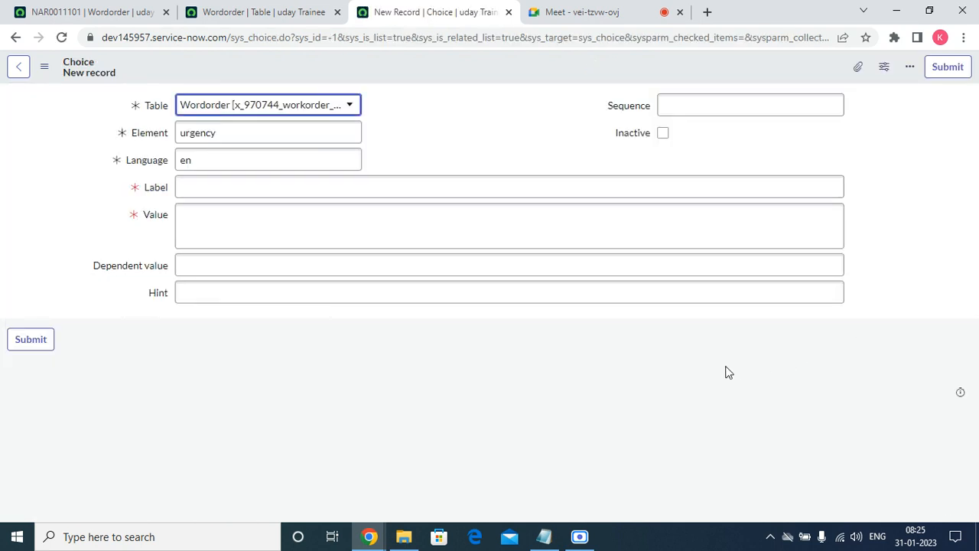
{"action": "left_click", "coordinate": [290, 191]}
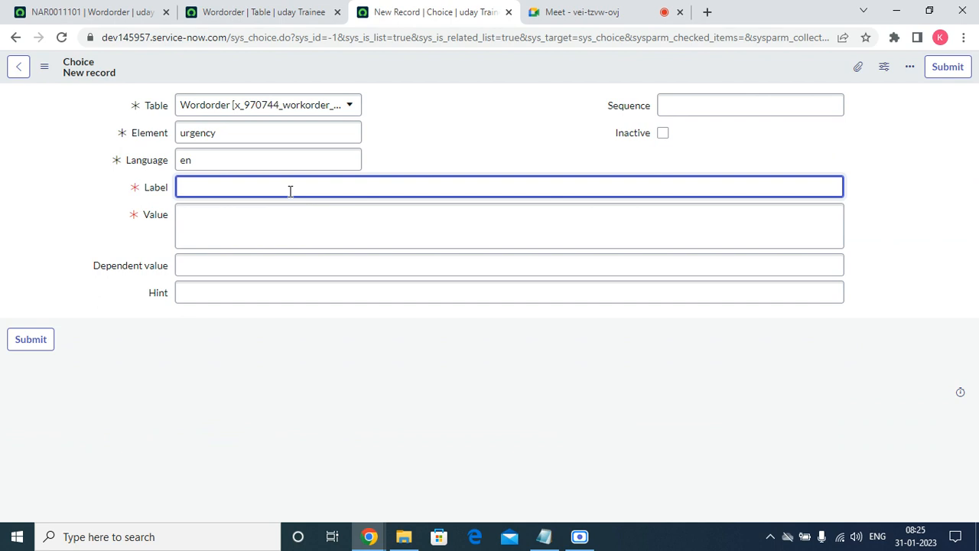
{"action": "key", "text": "Tab"}
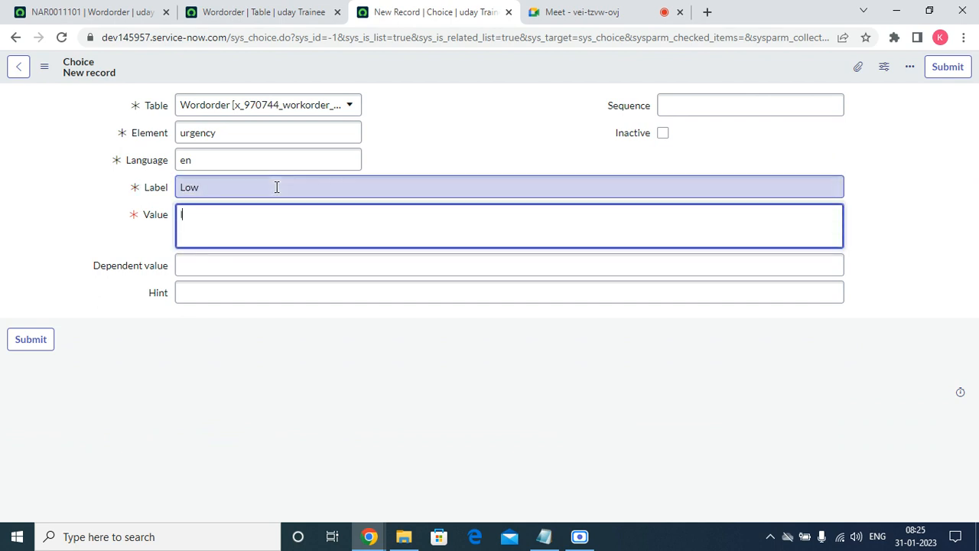
{"action": "left_click", "coordinate": [736, 100]}
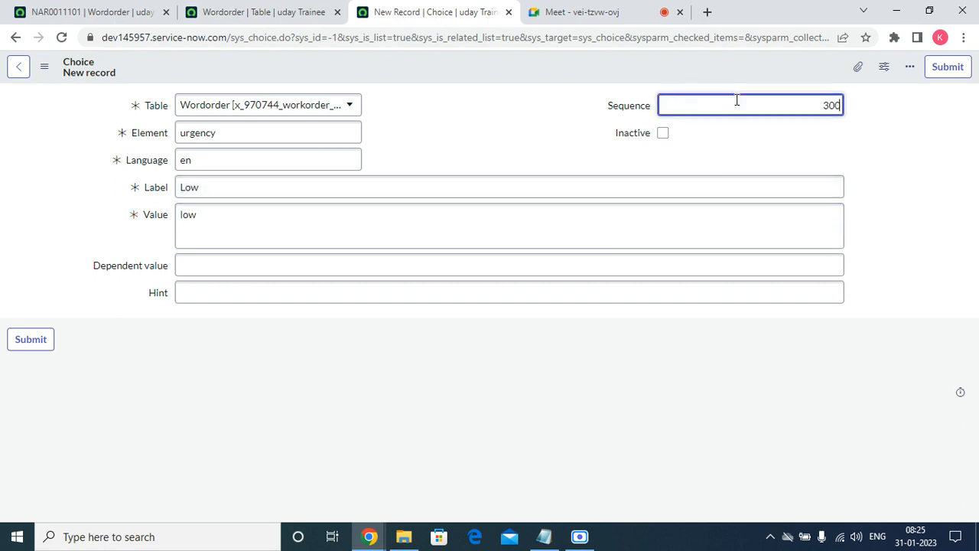
{"action": "type", "text": "300"}
{"action": "left_click", "coordinate": [945, 67]}
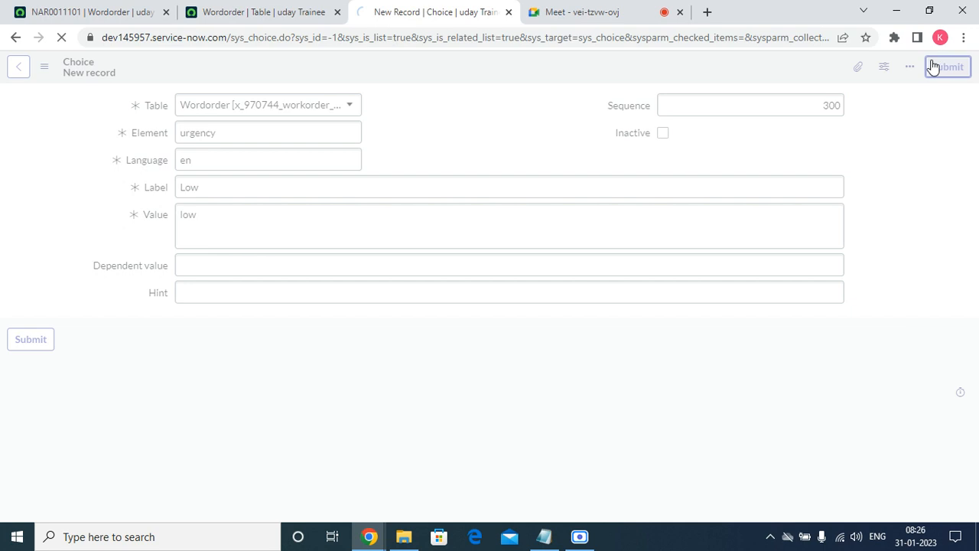
Step: Return to the open Wordorder record and reload its form
{"action": "left_click", "coordinate": [230, 11]}
{"action": "left_click", "coordinate": [92, 12]}
{"action": "scroll", "coordinate": [564, 229], "scroll_direction": "up", "scroll_amount": 3}
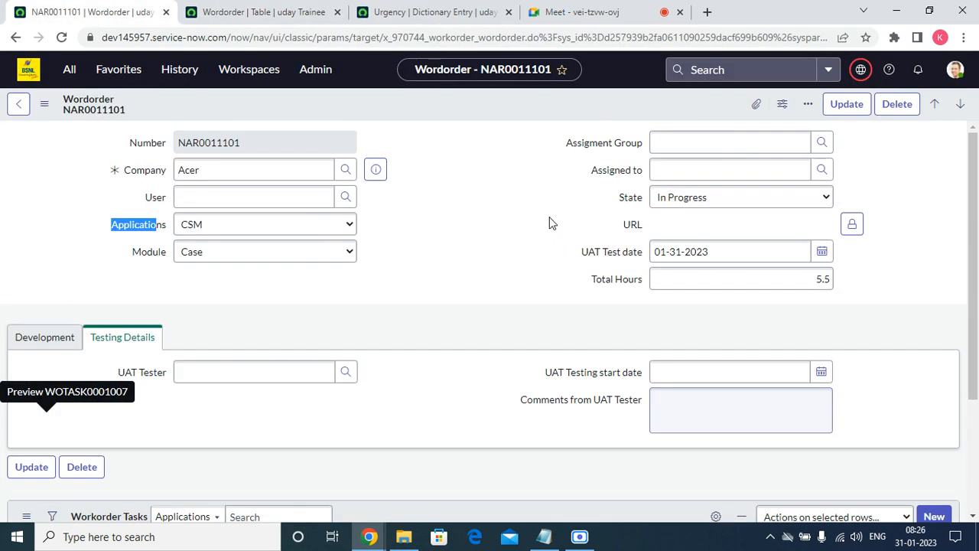
{"action": "left_click", "coordinate": [66, 42]}
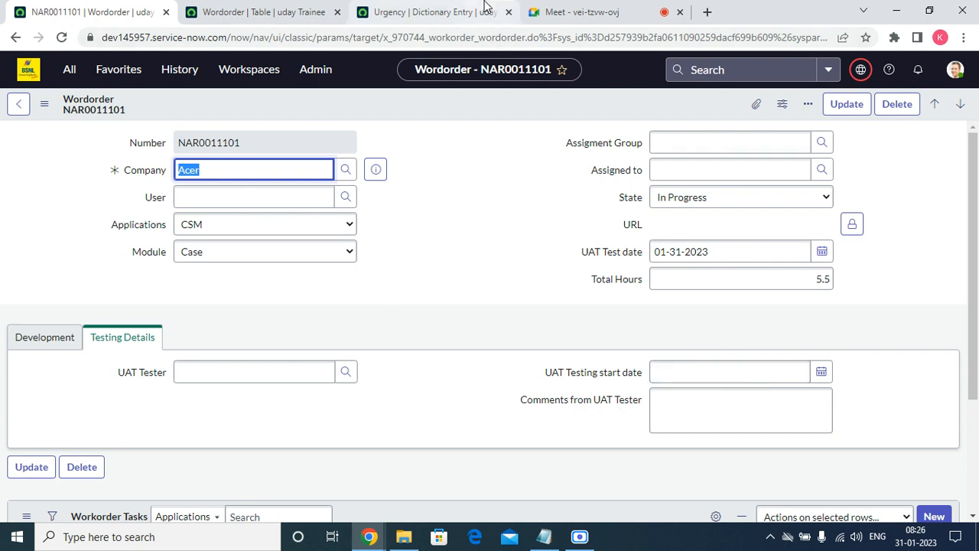
{"action": "left_click", "coordinate": [562, 11]}
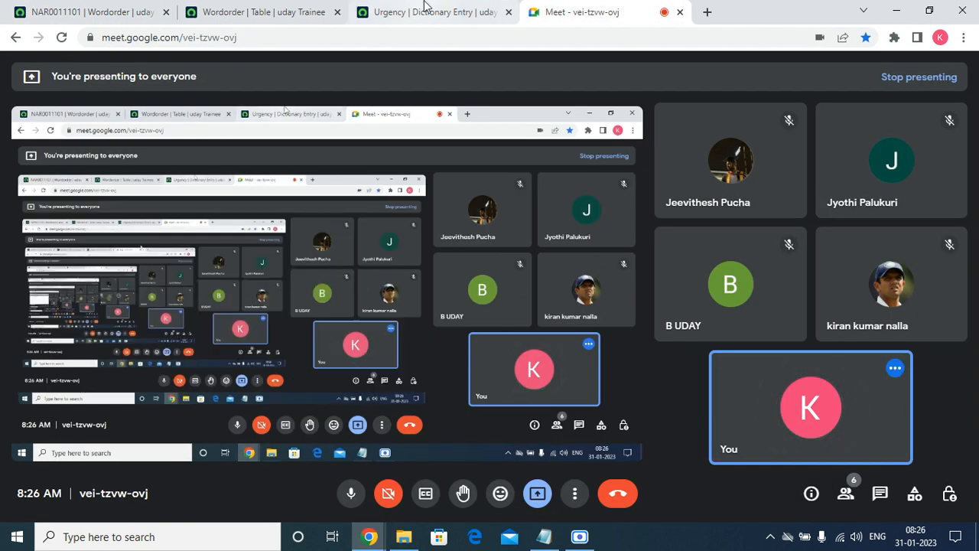
{"action": "left_click", "coordinate": [428, 11]}
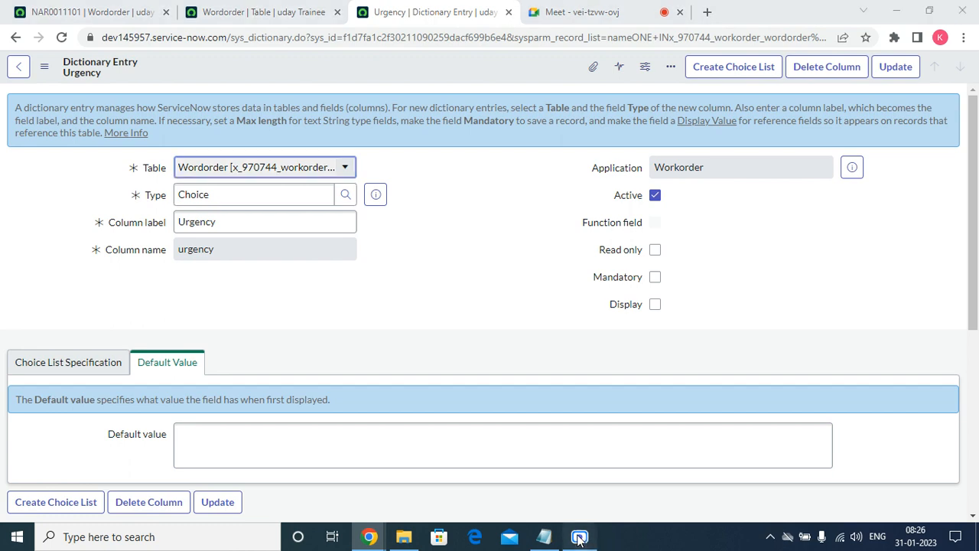